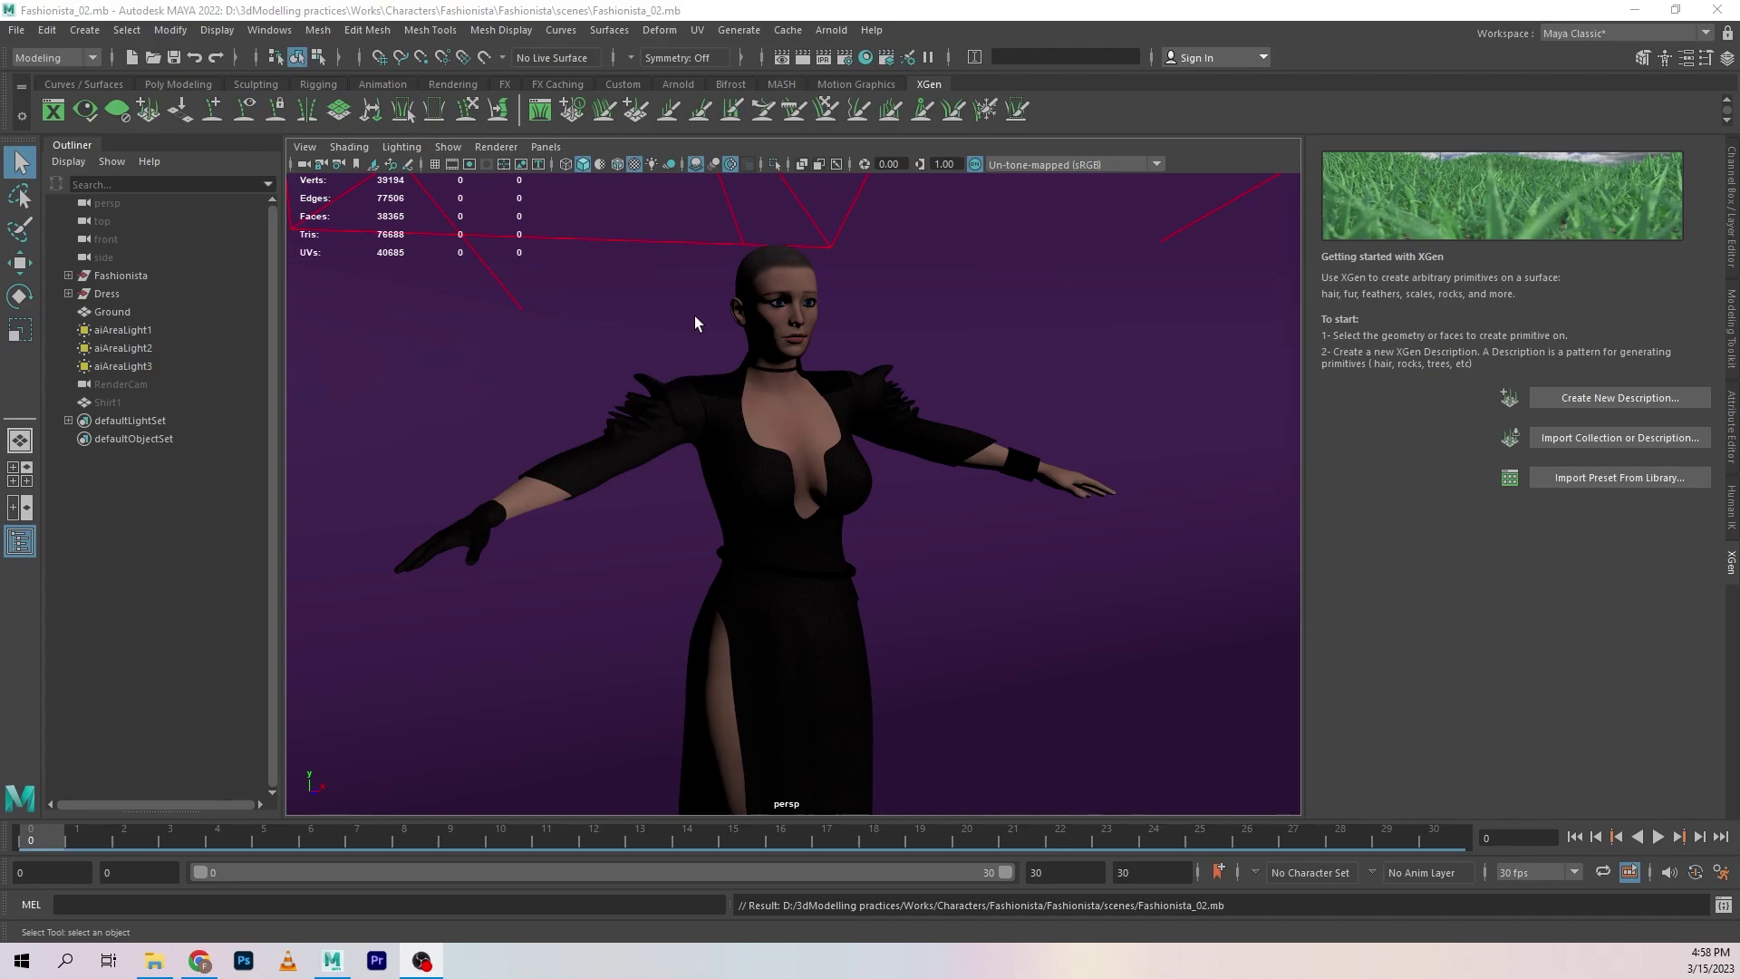
right_click_drag(695, 315, 825, 312, "alt")
middle_click_drag(825, 315, 843, 555, "alt")
right_click_drag(843, 556, 975, 620, "alt")
left_click_drag(975, 620, 855, 491, "alt")
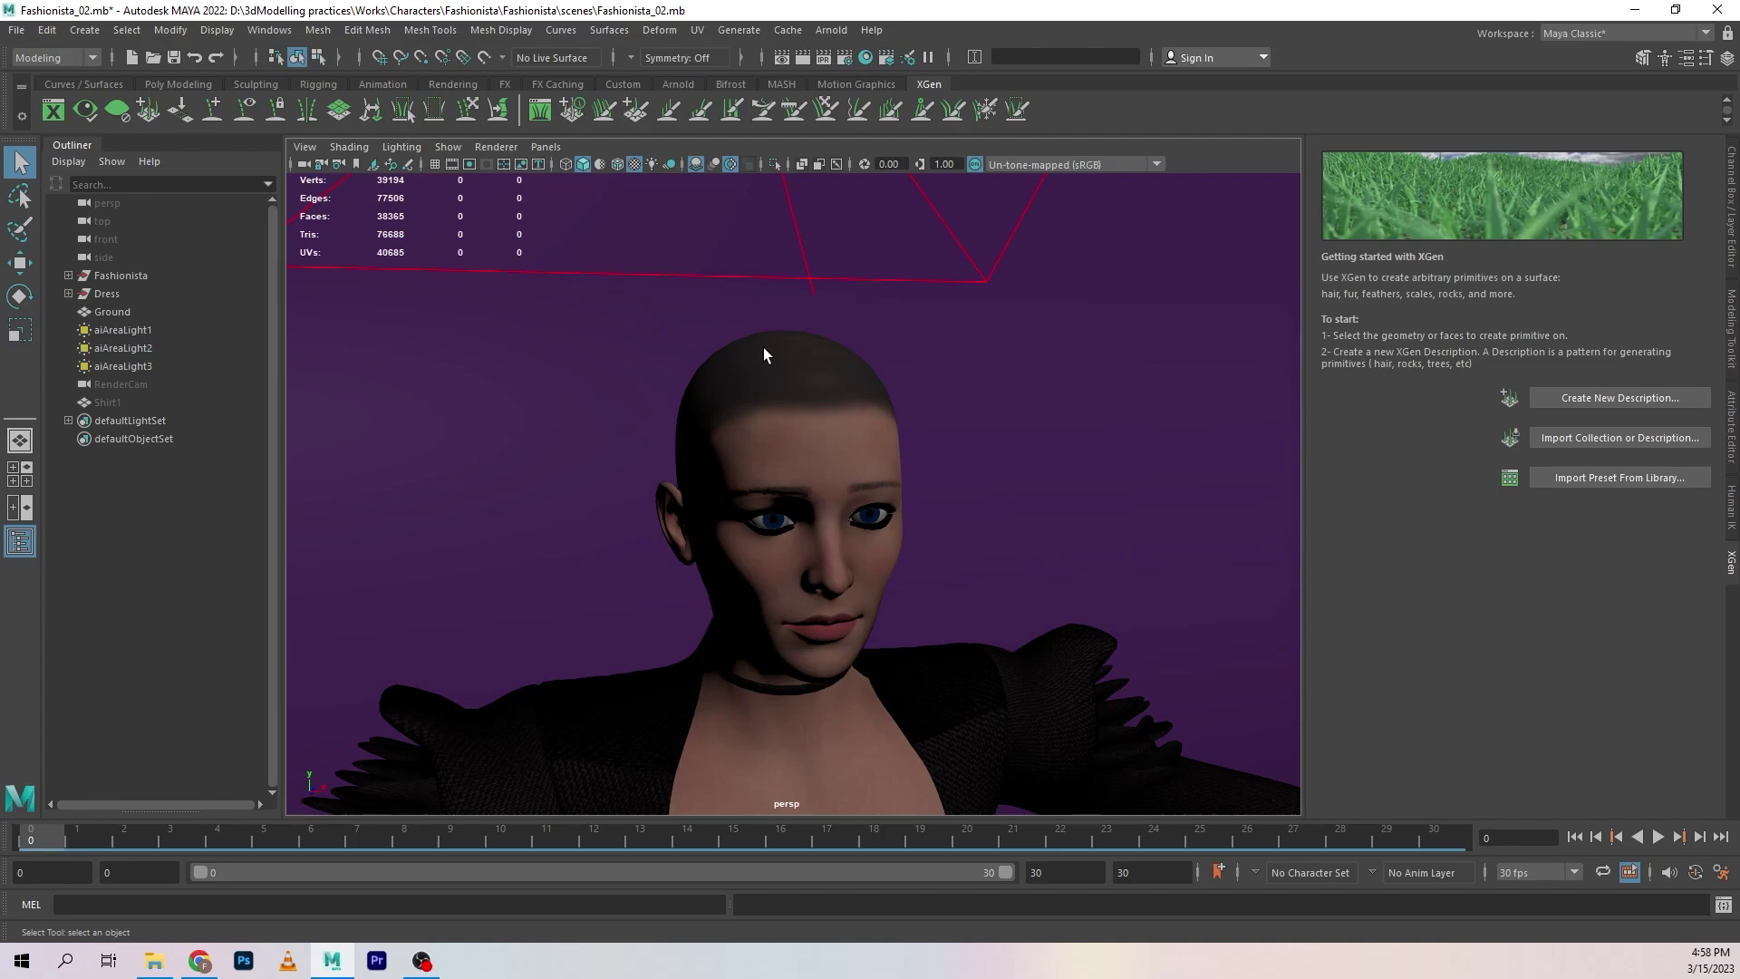
mouse_move(705, 411)
left_mouse_down("alt")
mouse_move(715, 424)
mouse_move(665, 408)
mouse_move(681, 430)
left_mouse_up("alt")
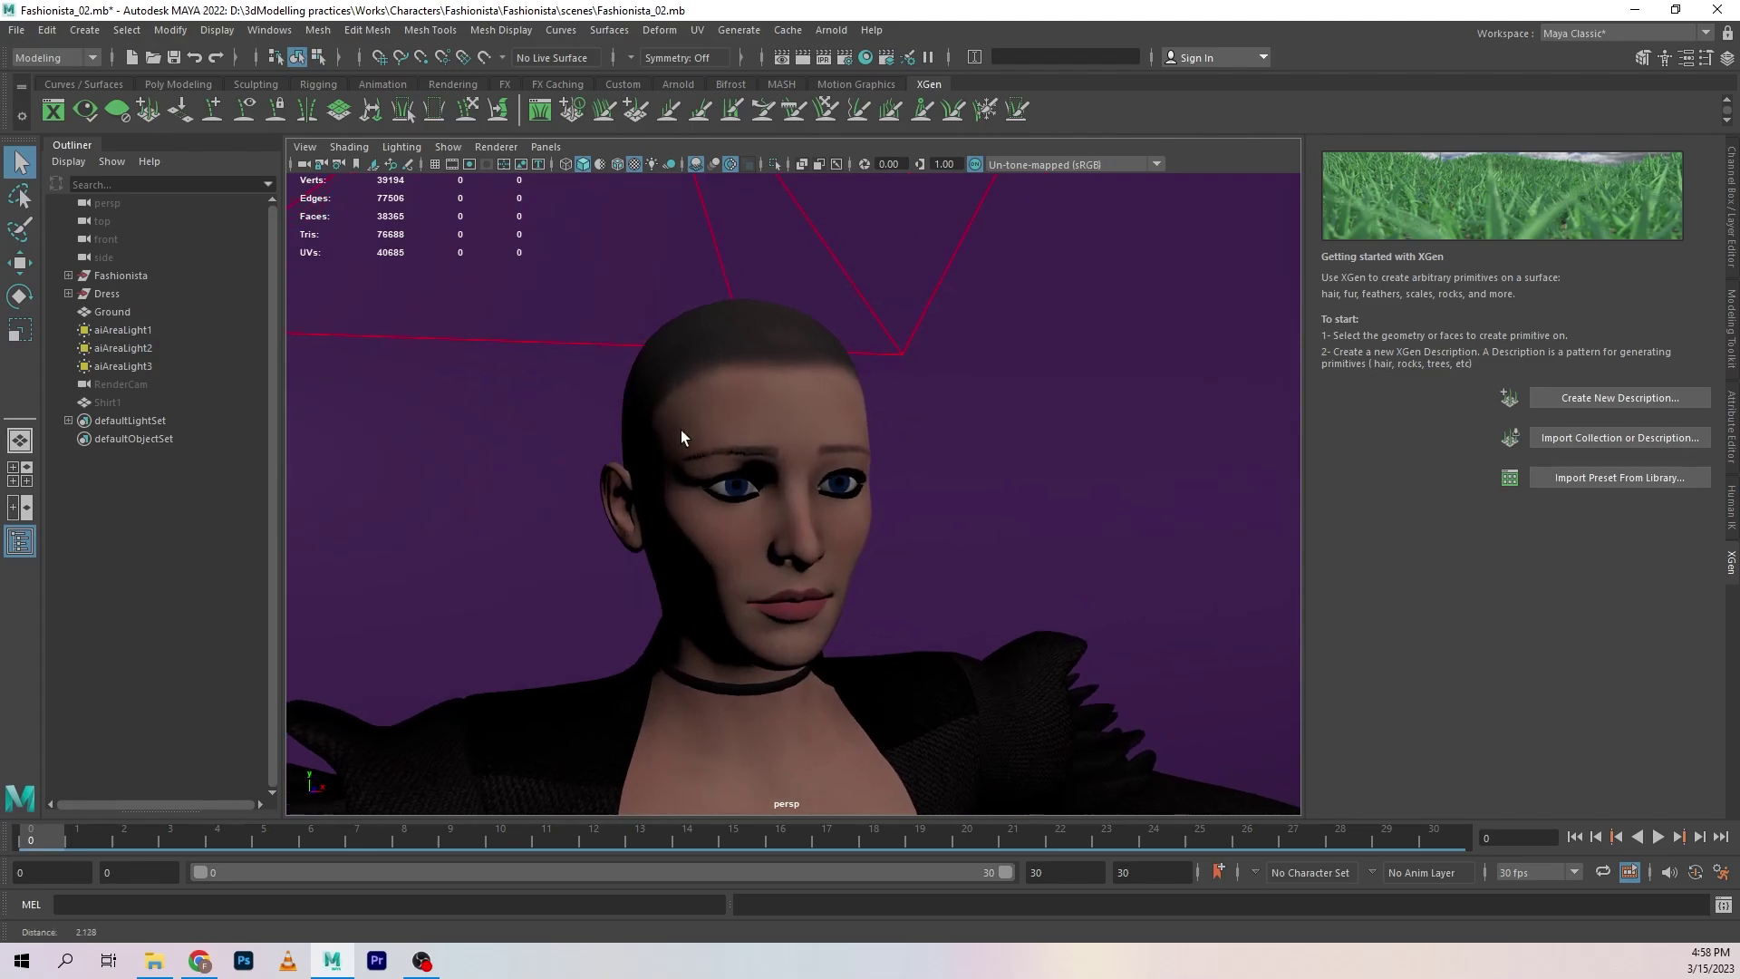
Review the current project's name, location and folder assignments in the Project Window and close it.
left_click(17, 30)
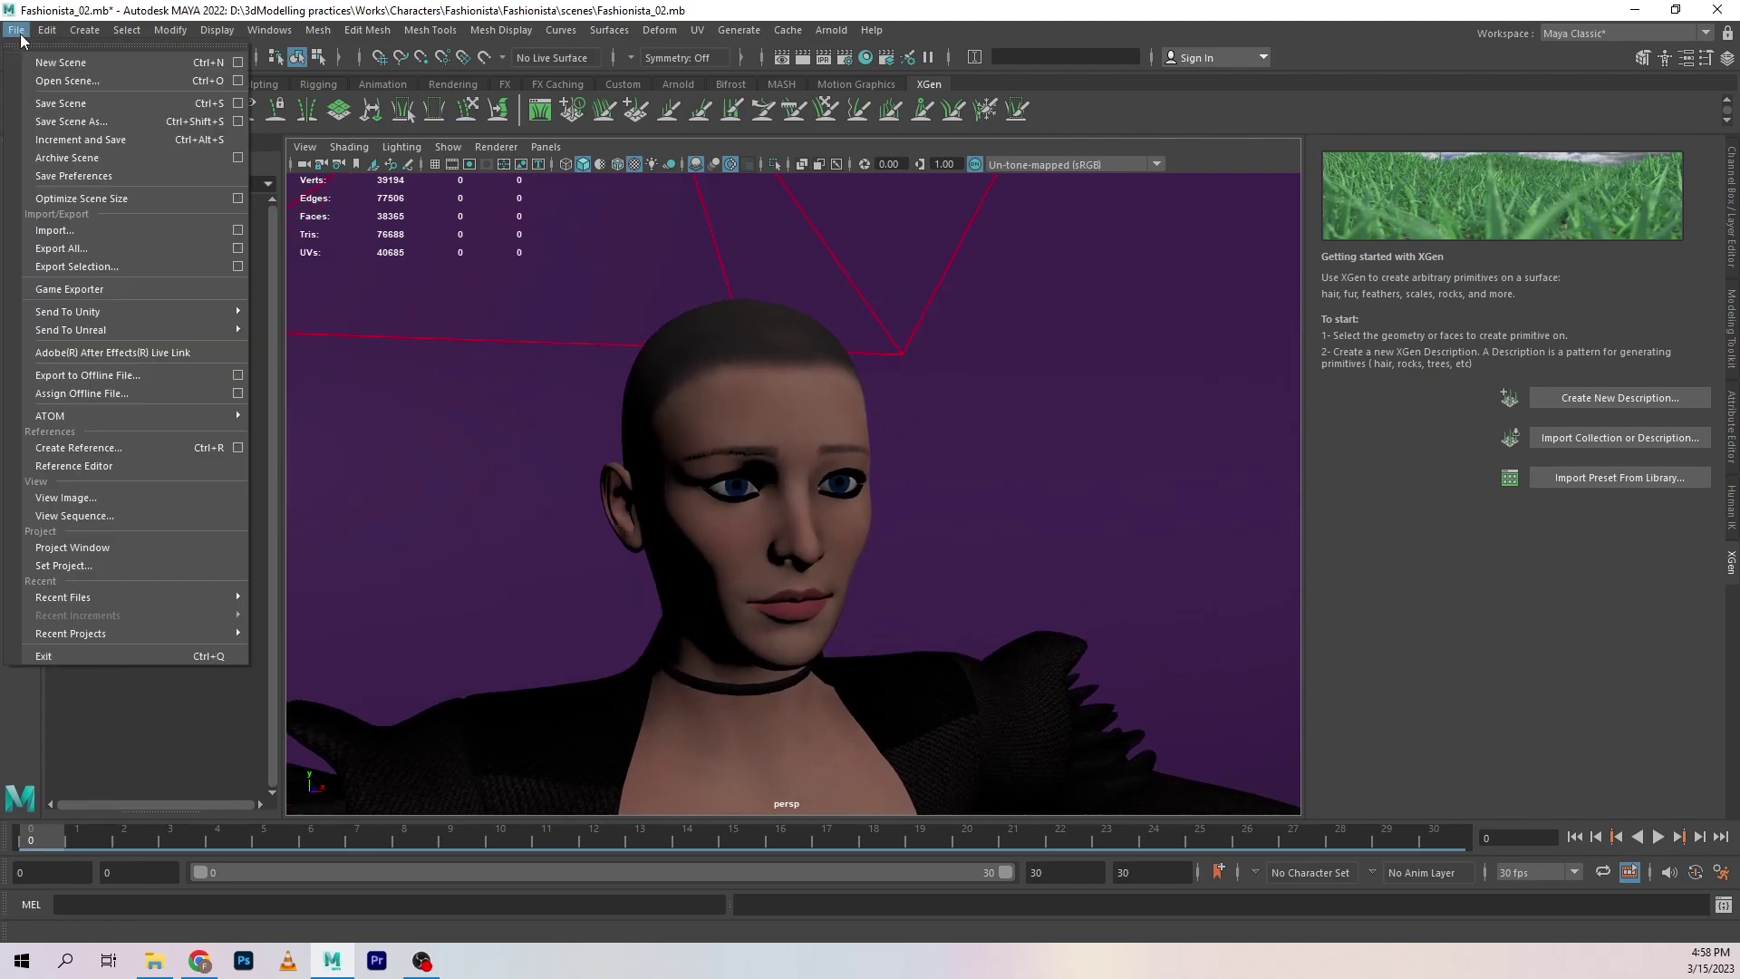
left_click(208, 546)
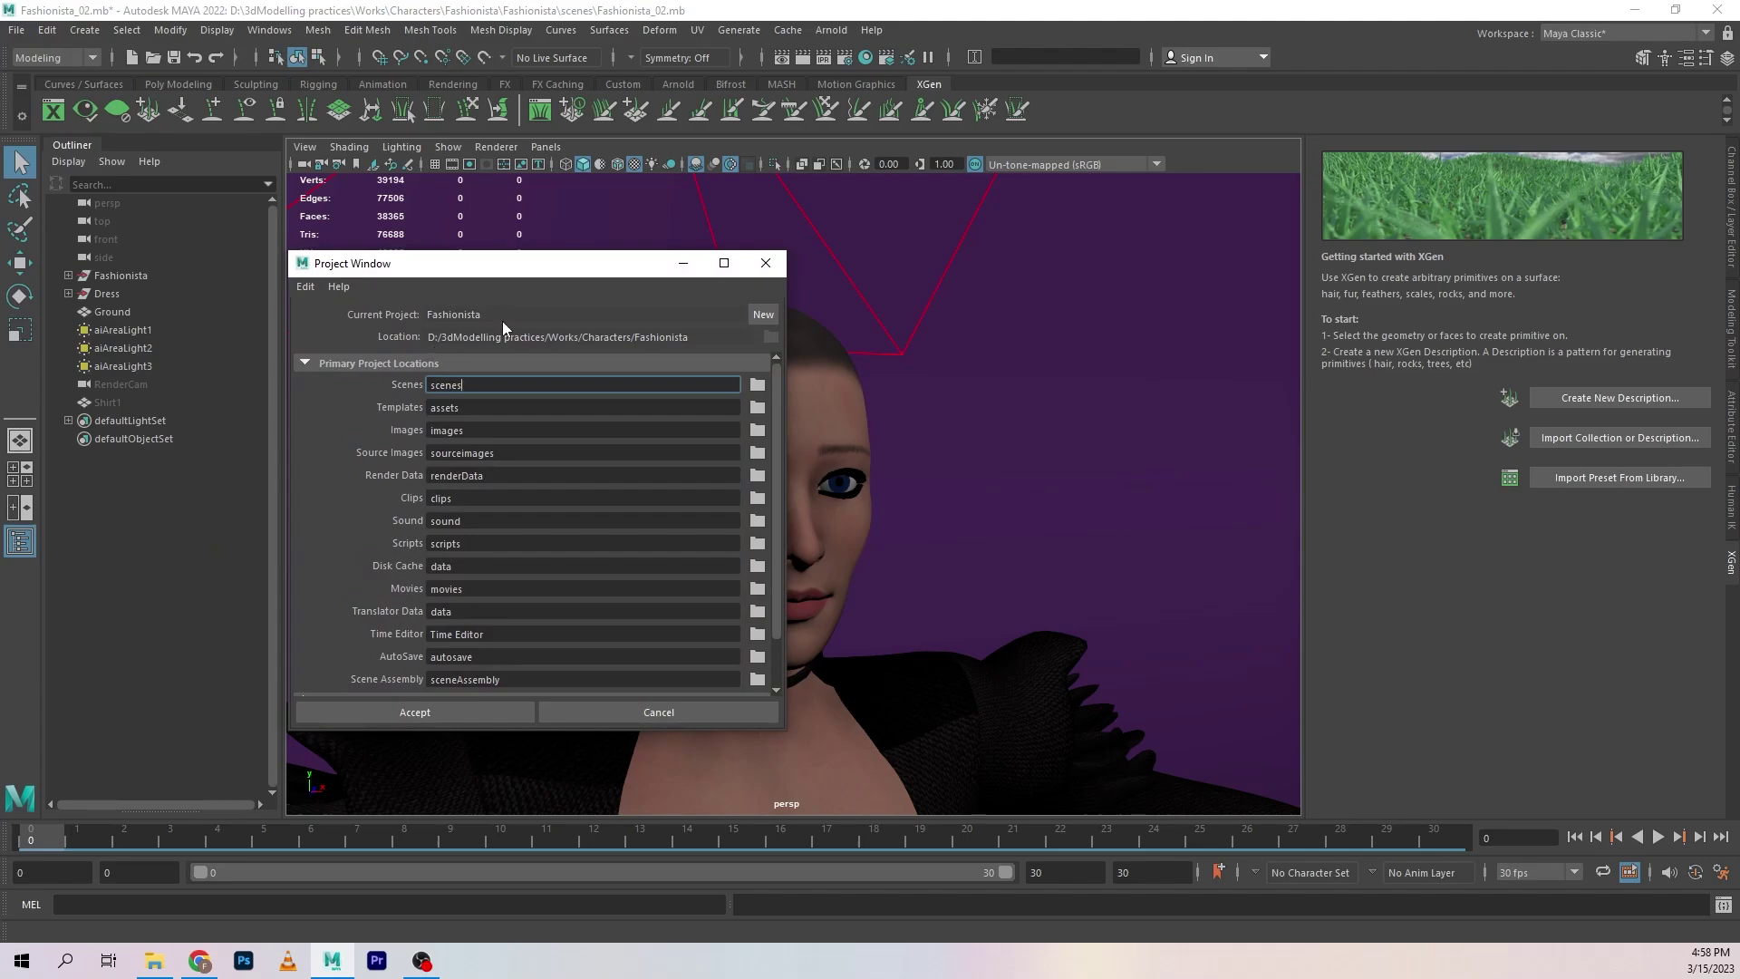
scroll(497, 365, "down", 3)
left_click_drag(847, 613, 962, 514, "alt")
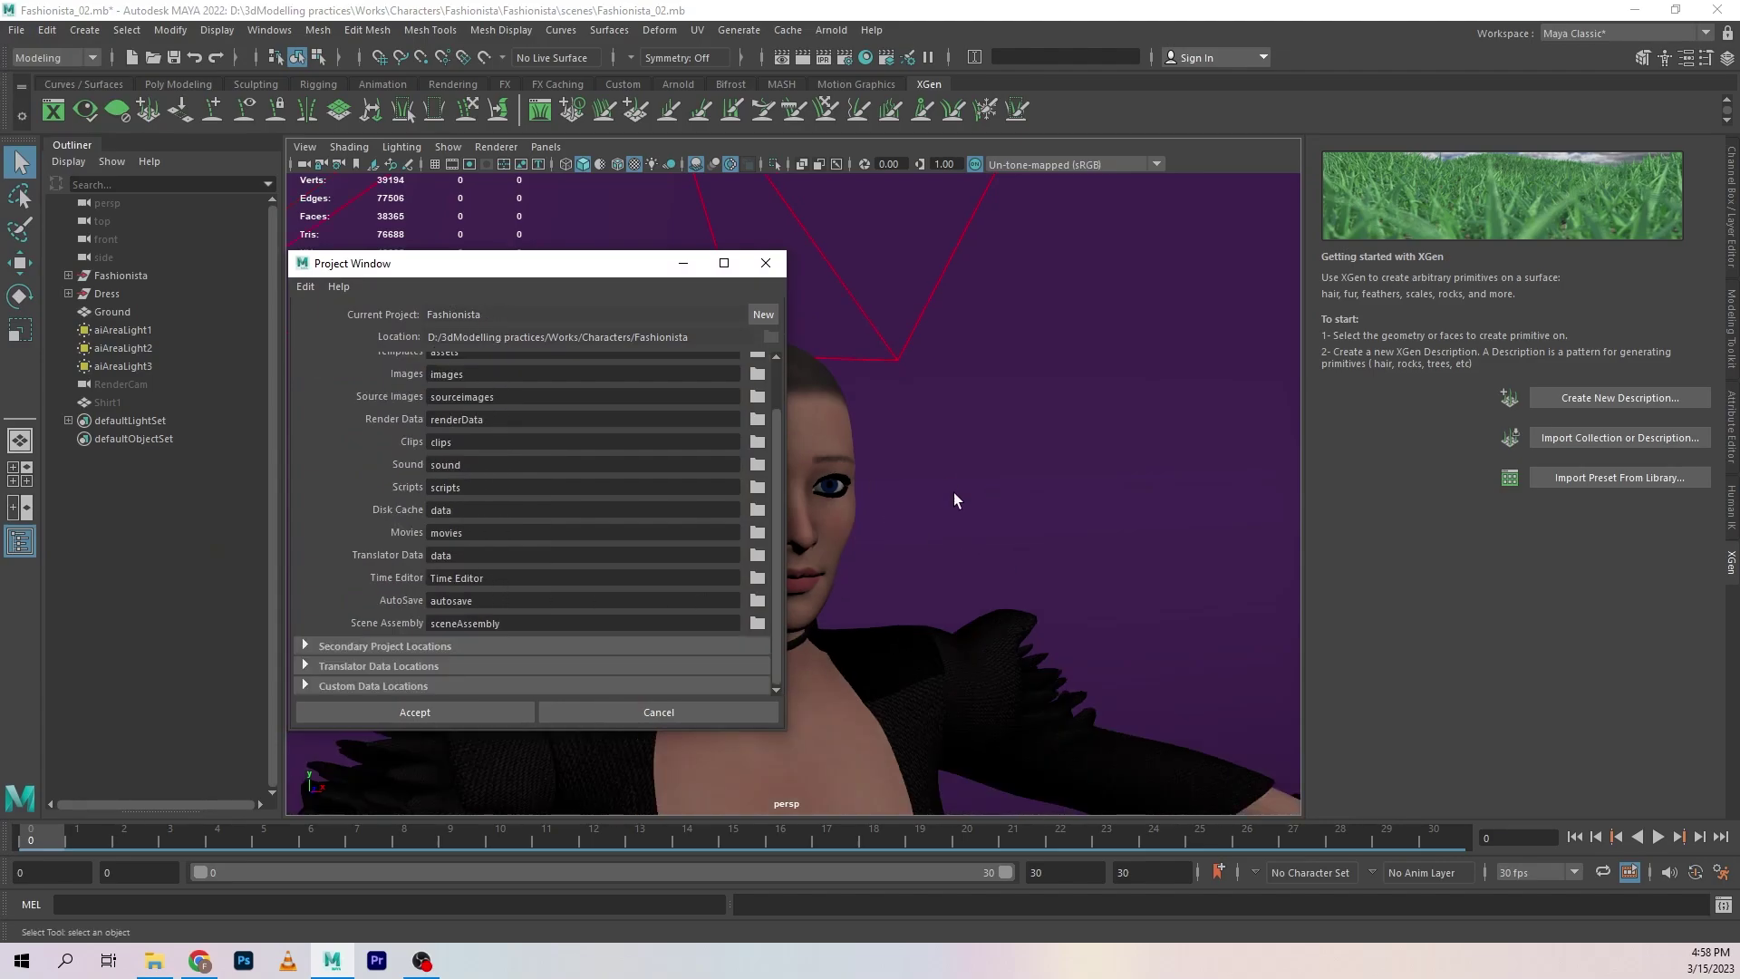
scroll(487, 419, "up", 2)
scroll(499, 385, "down", 1)
left_click(779, 269)
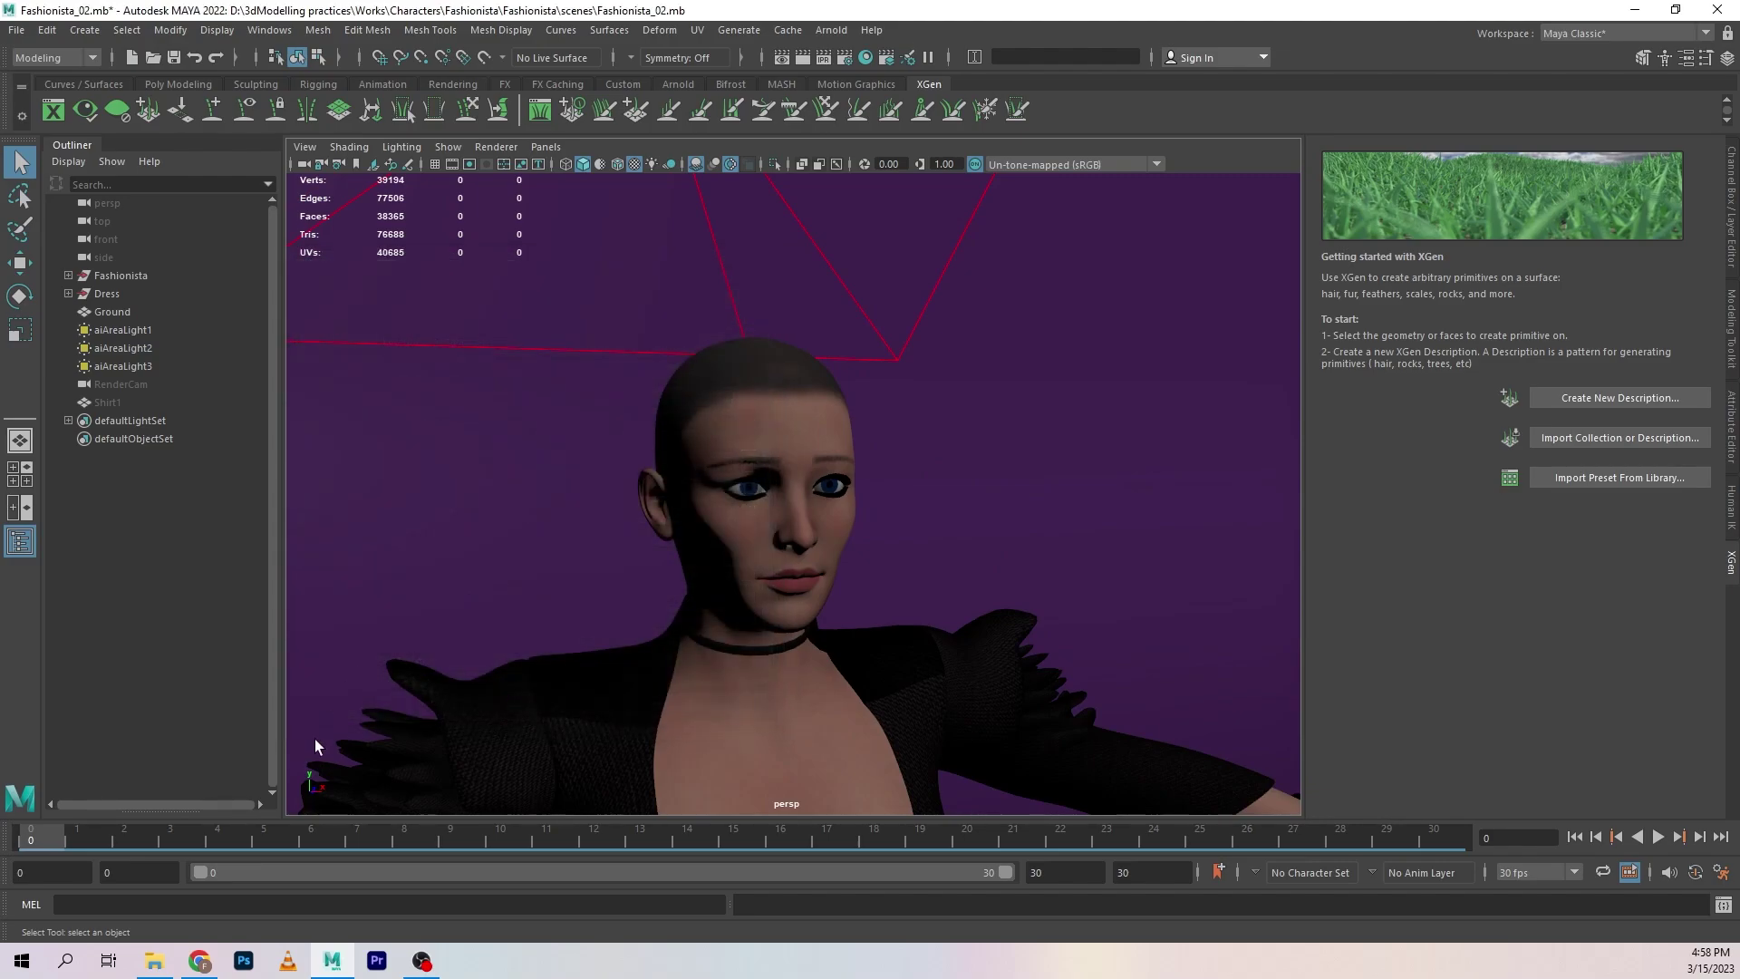
Switch to File Explorer and inspect the xgen folder inside the Fashionista project, returning to the project folder.
left_click(155, 961)
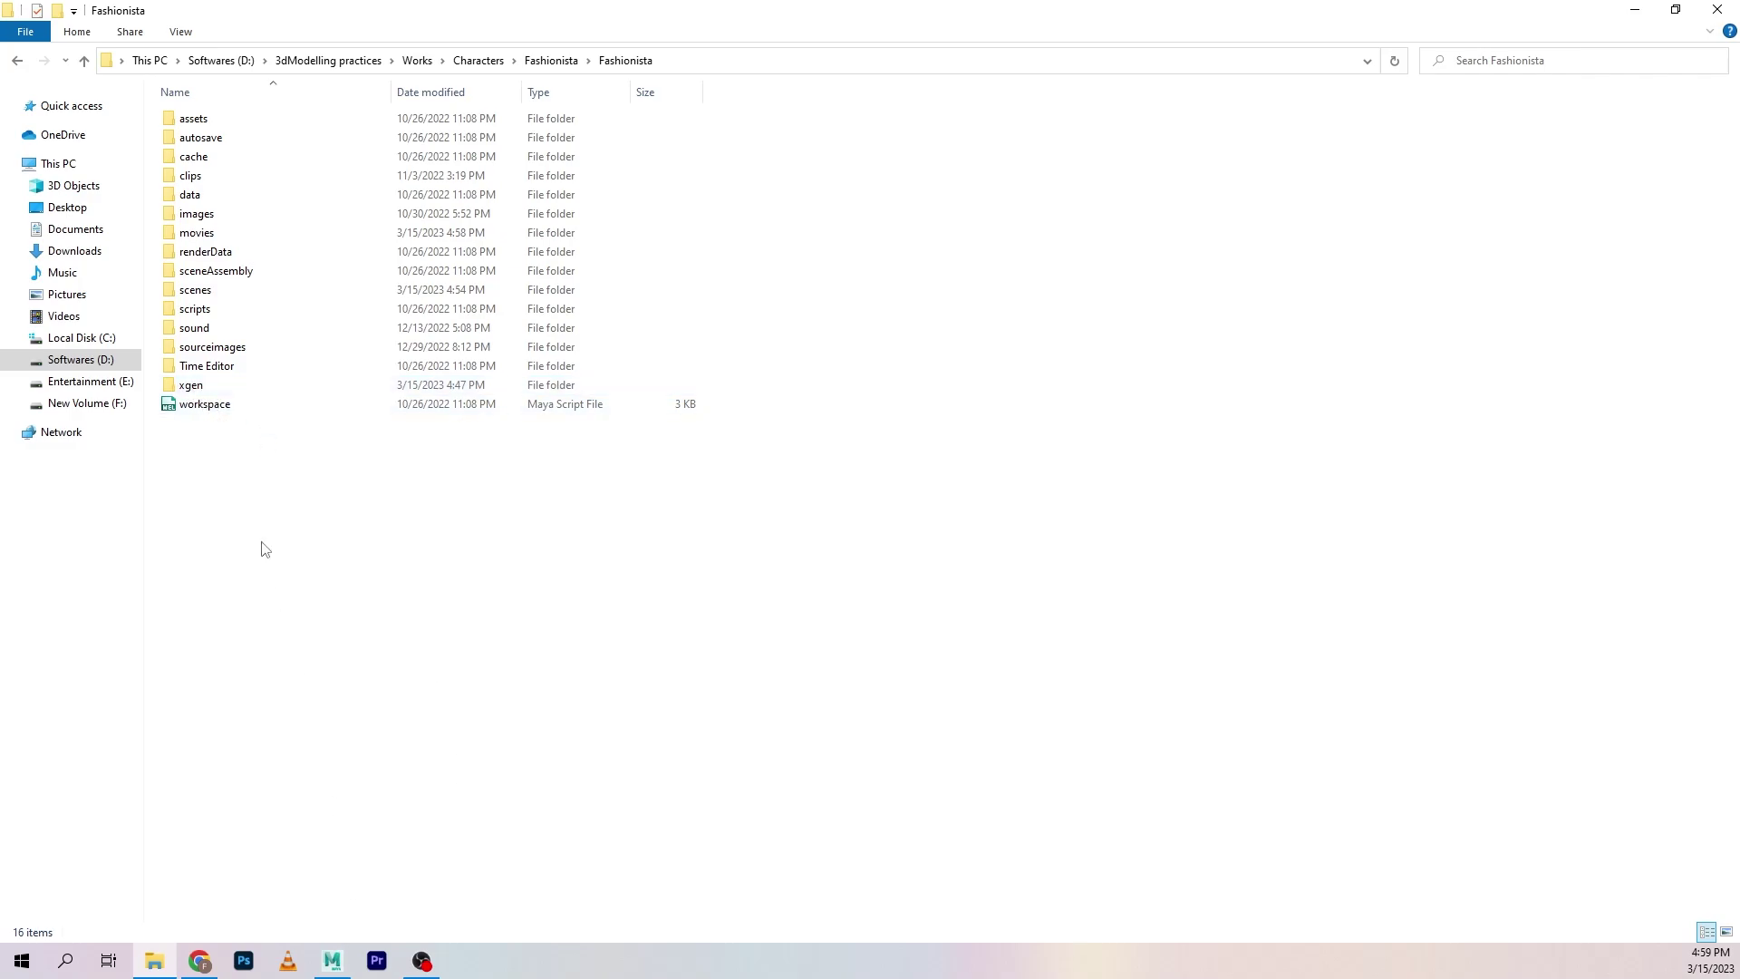
double_click(205, 388)
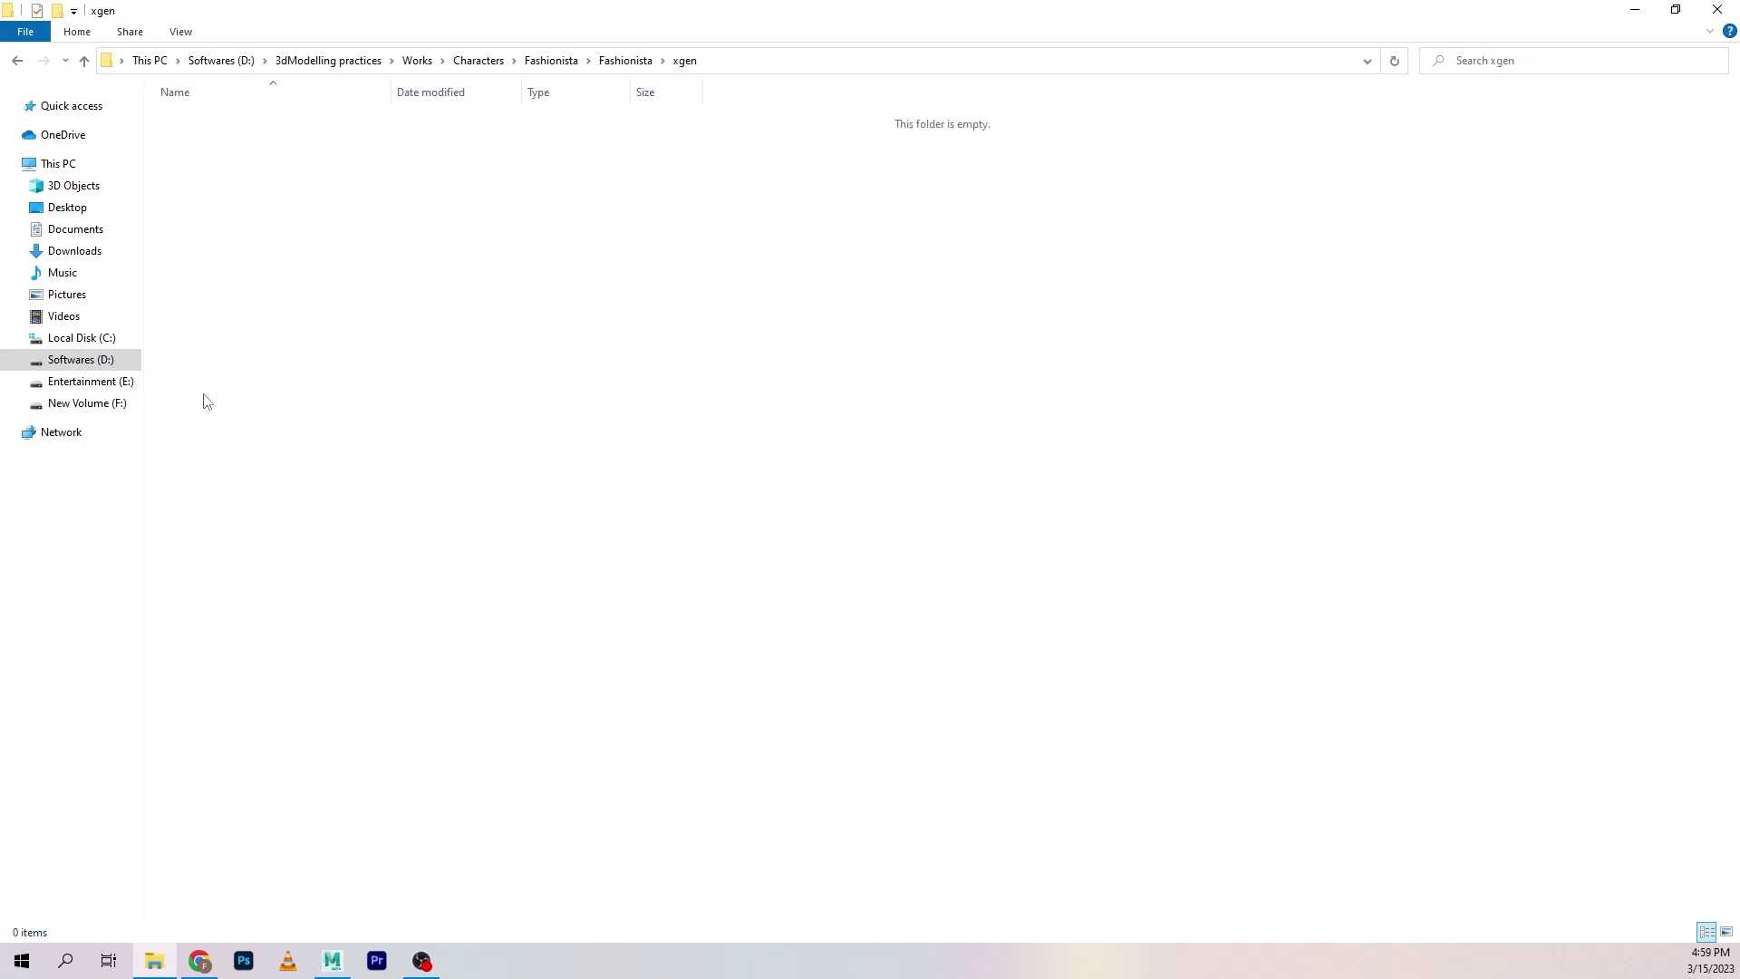
left_click(17, 60)
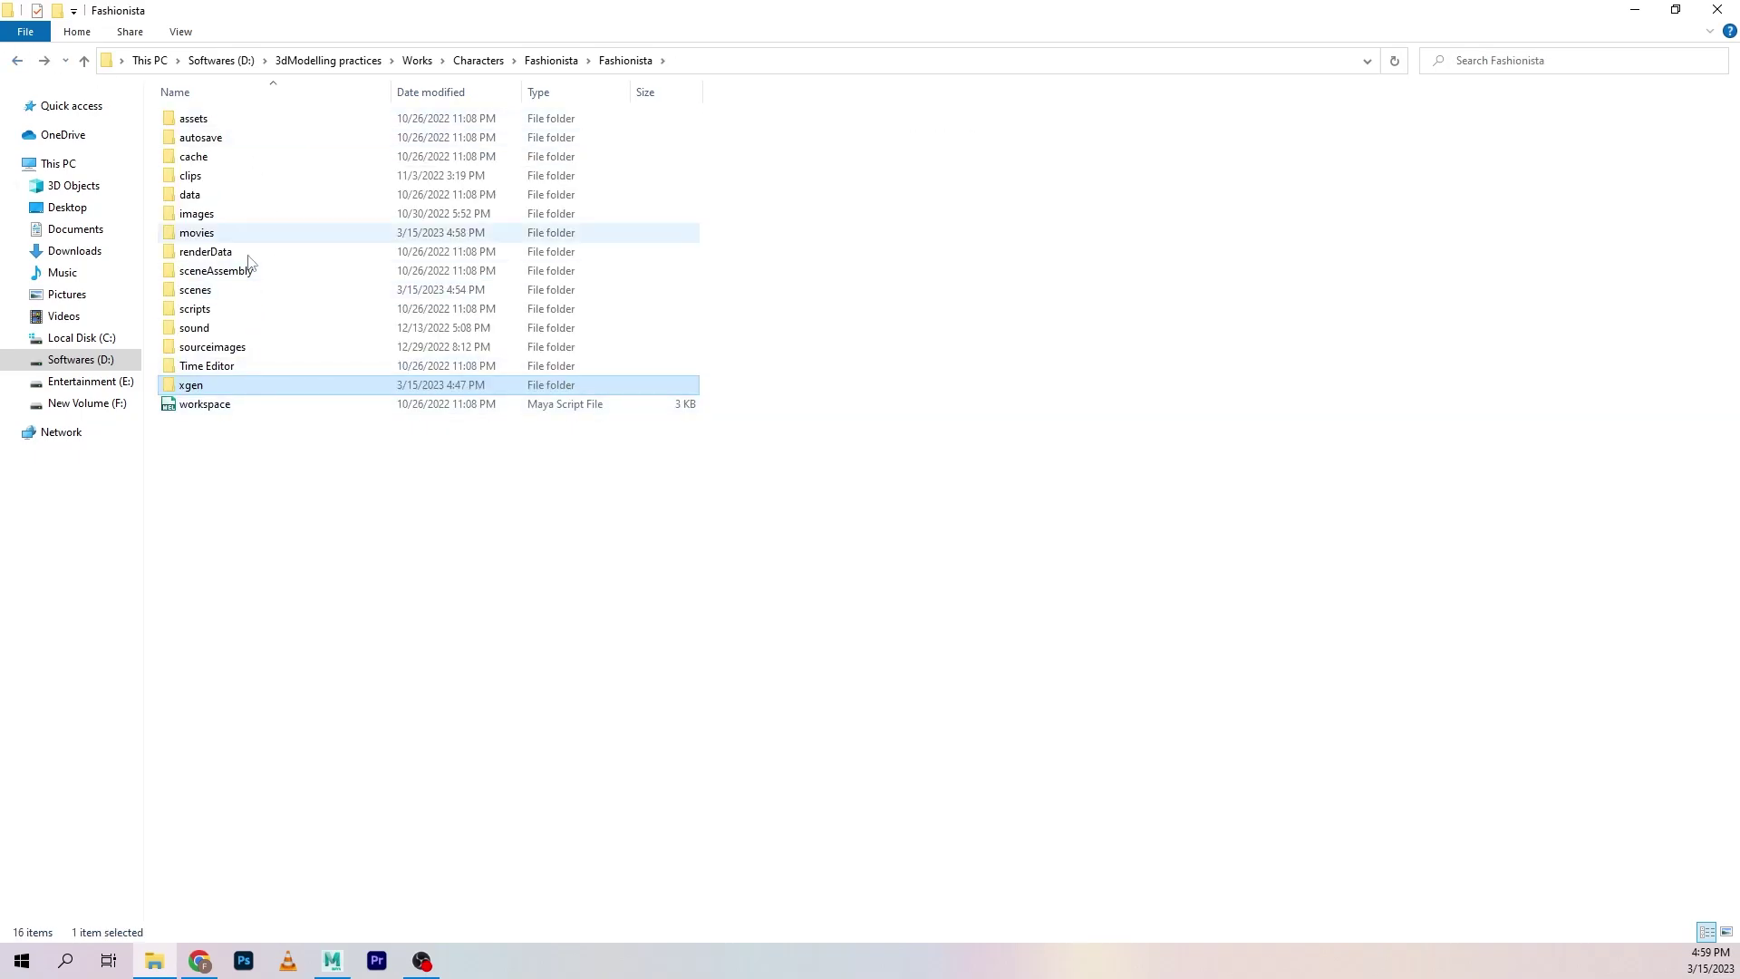
Switch back to Maya and set the project to the inner Fashionista folder under Characters\Fashionista.
left_click(333, 962)
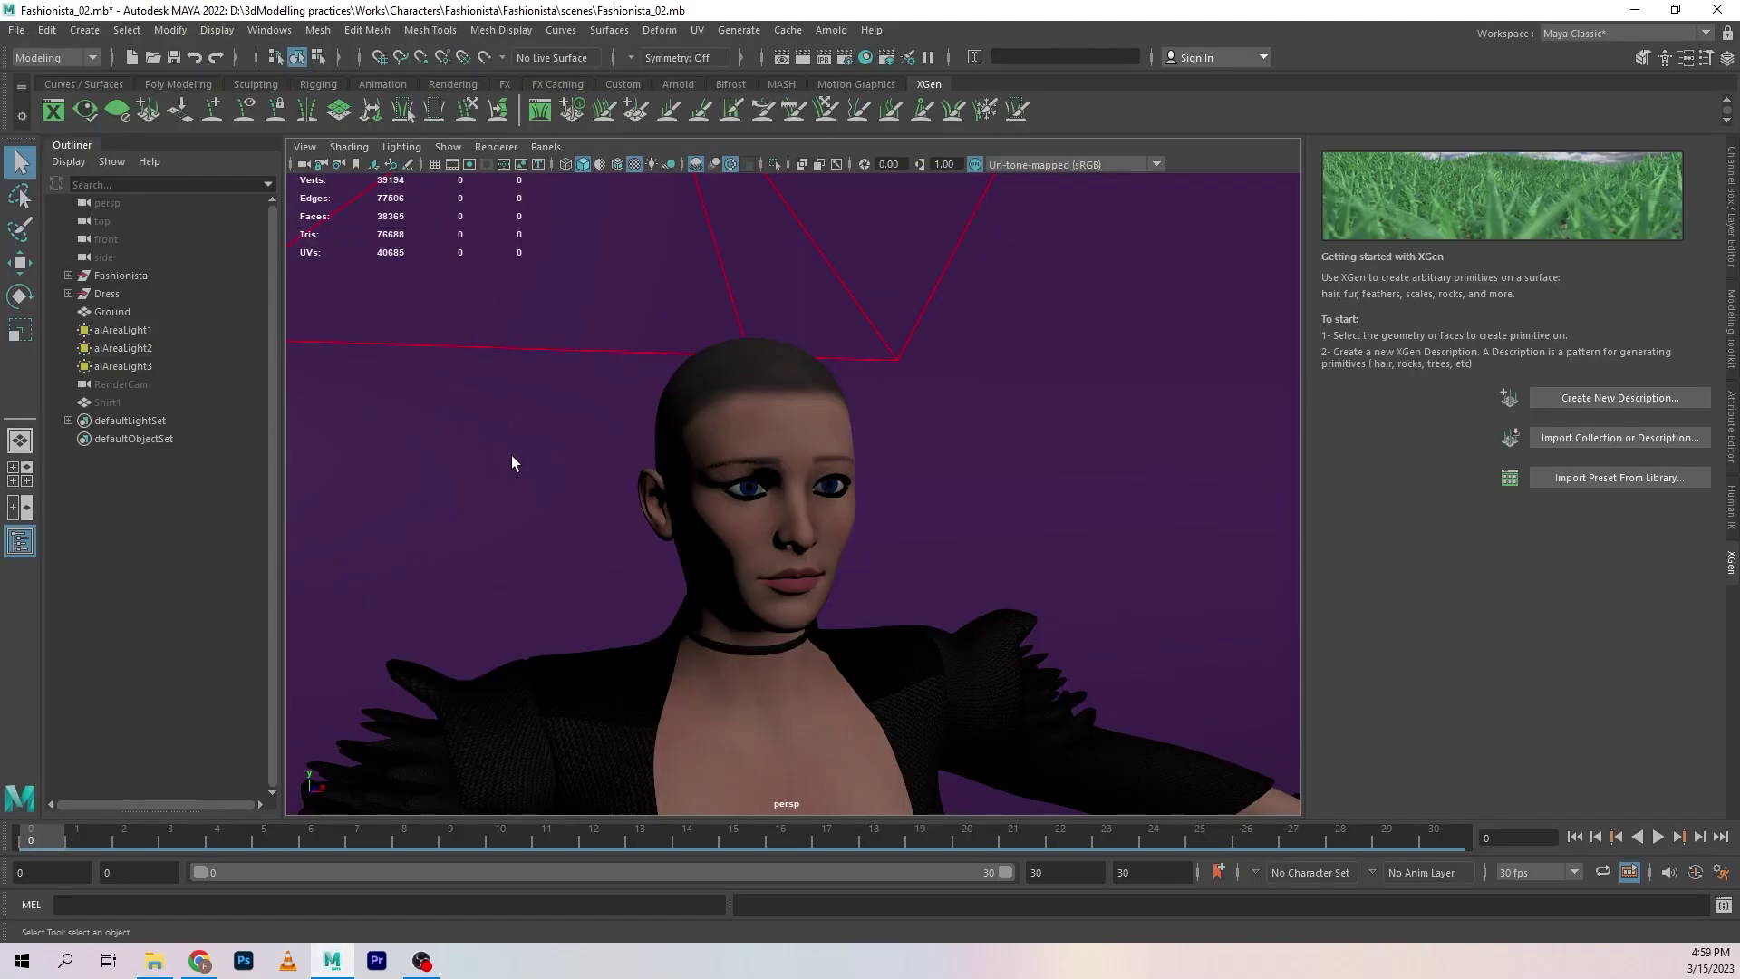
left_click(17, 30)
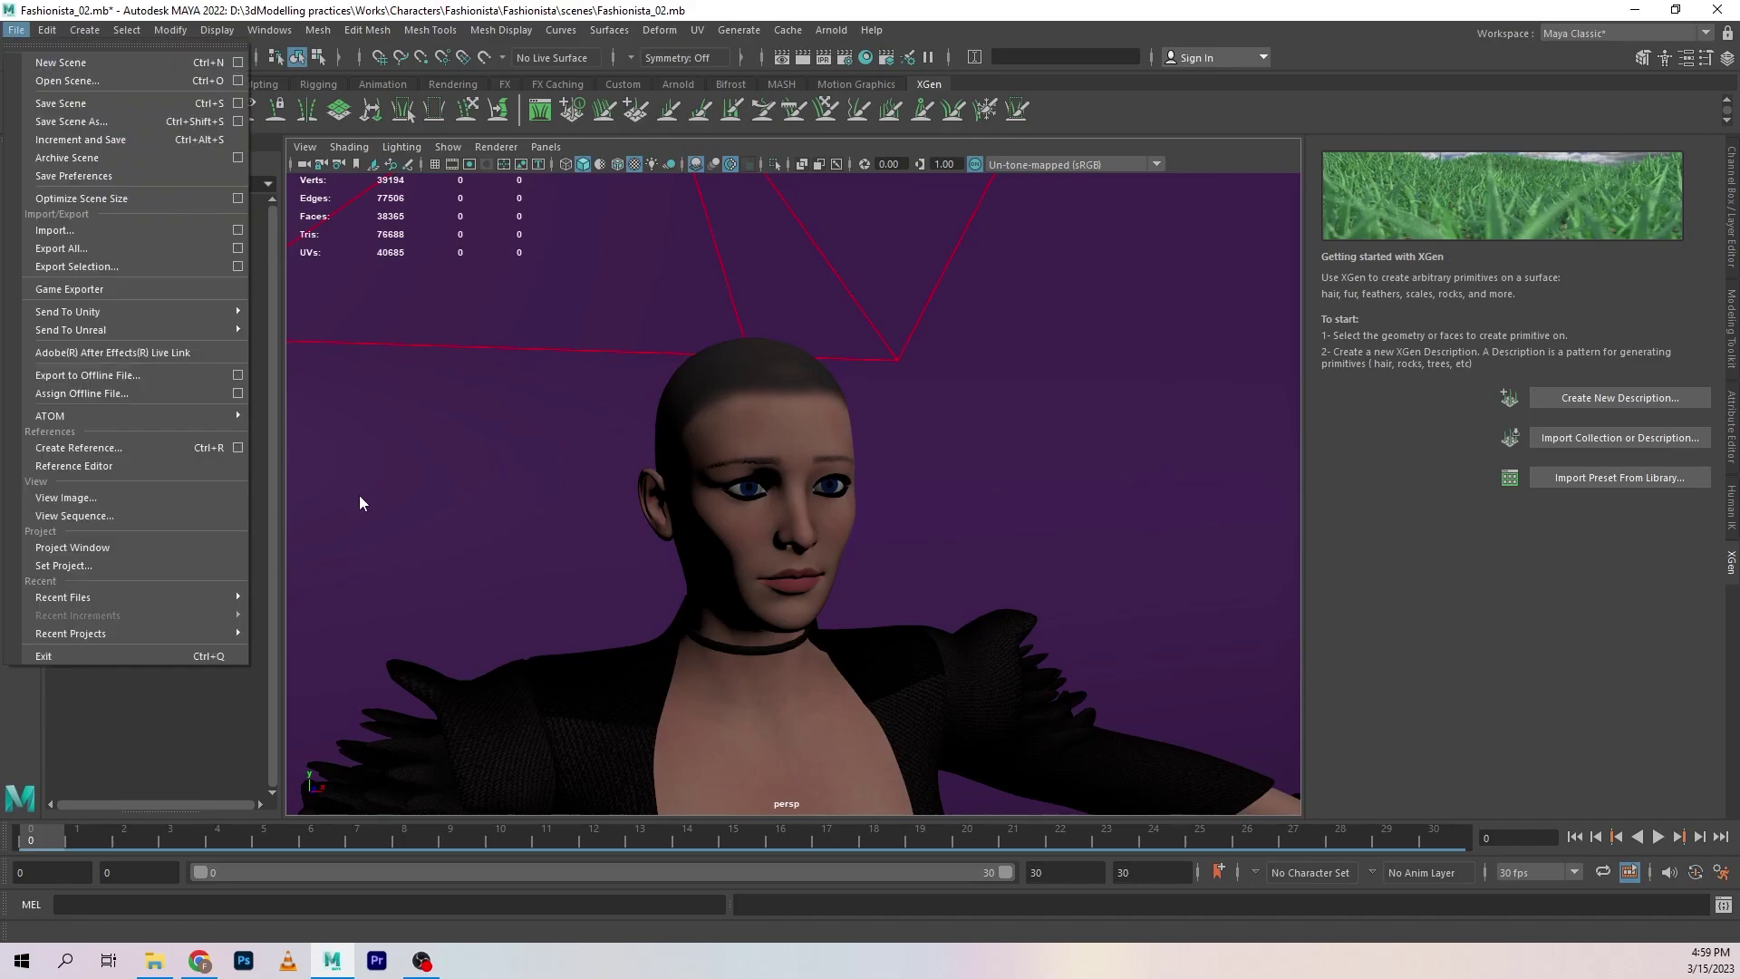
left_click(143, 562)
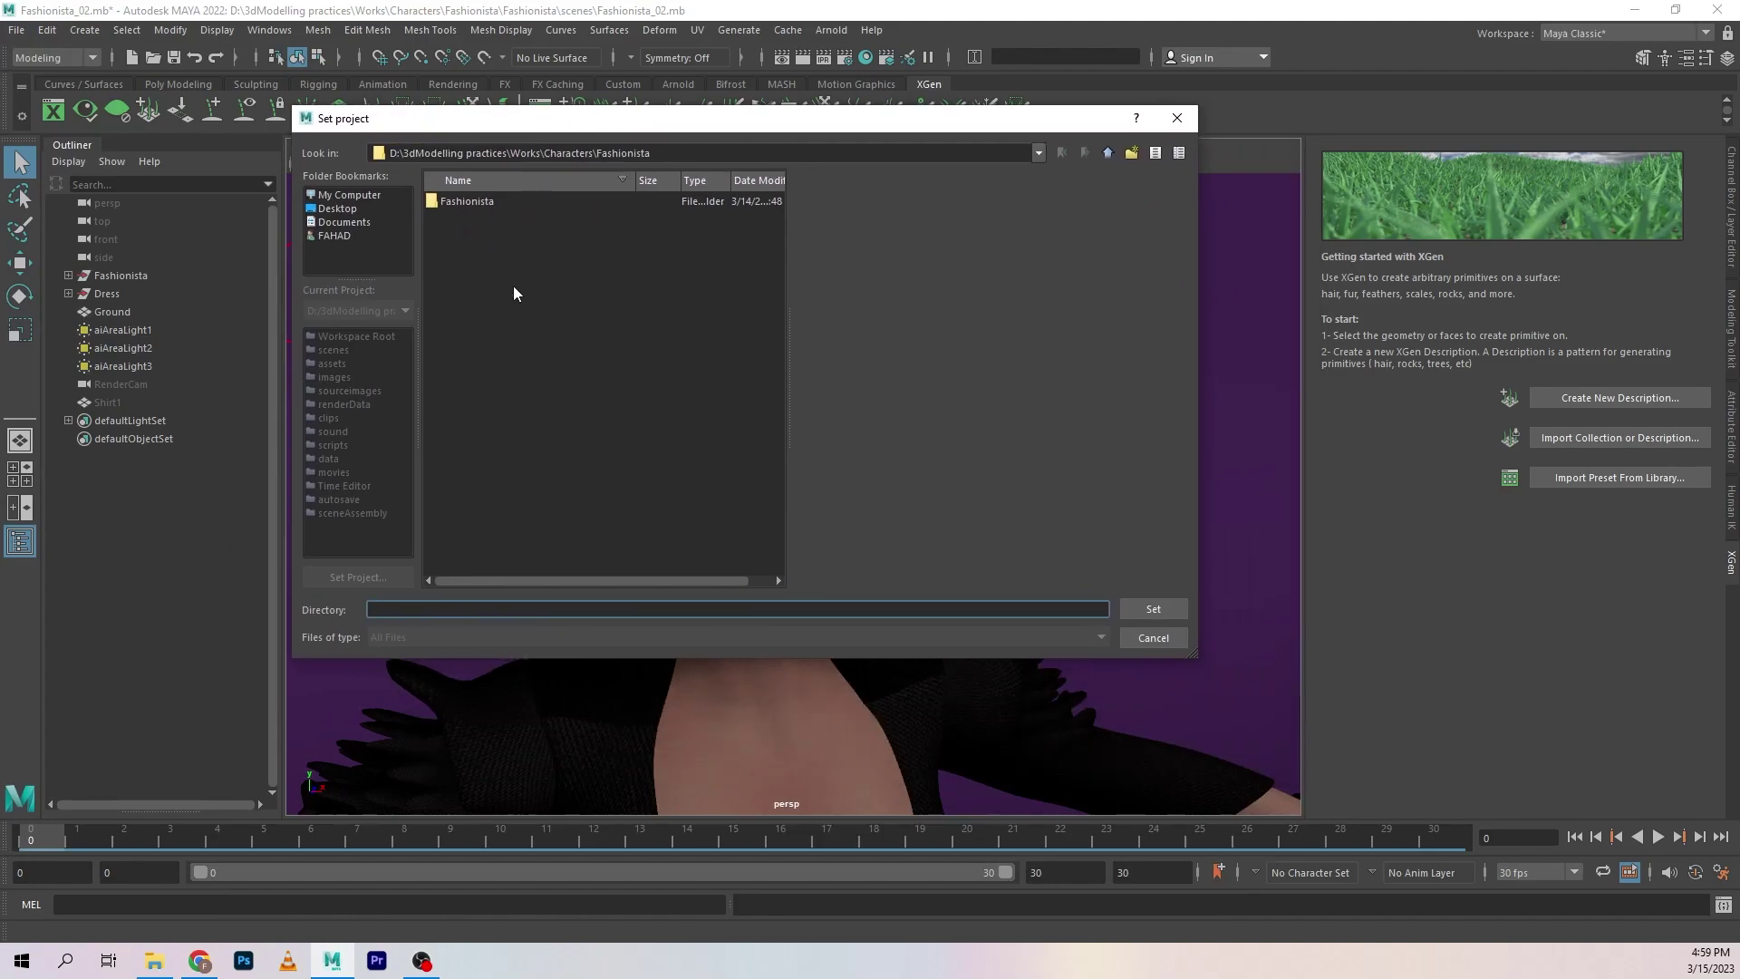
left_click(481, 206)
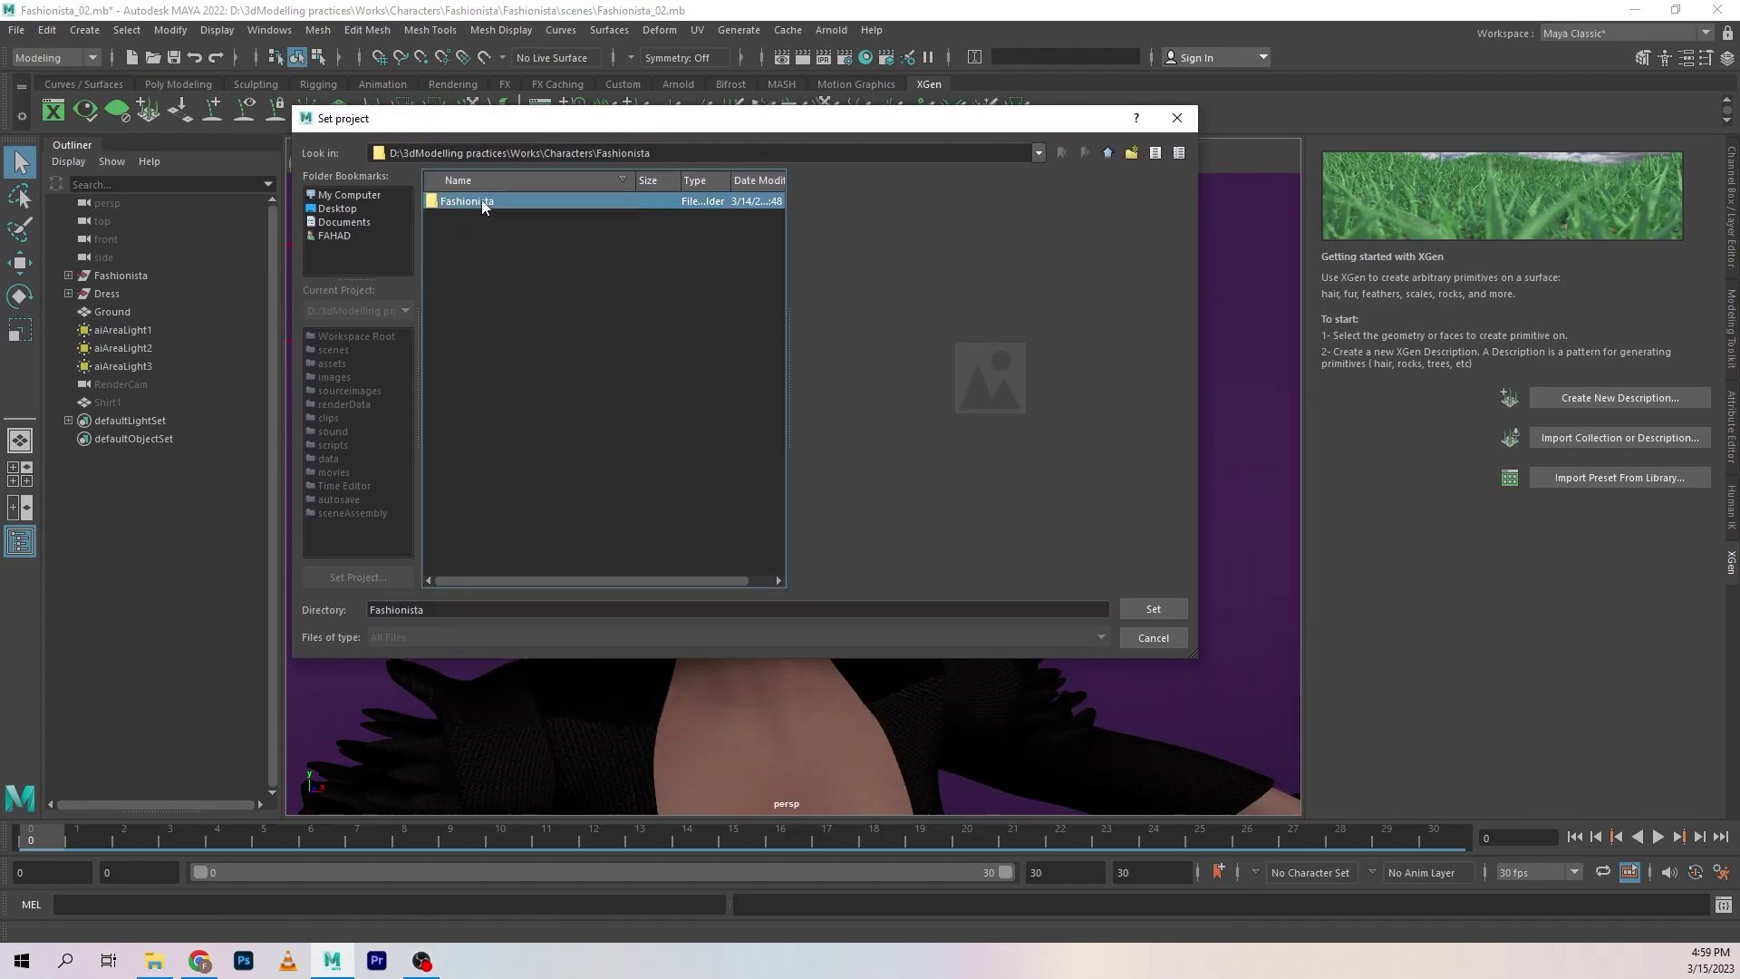
double_click(481, 202)
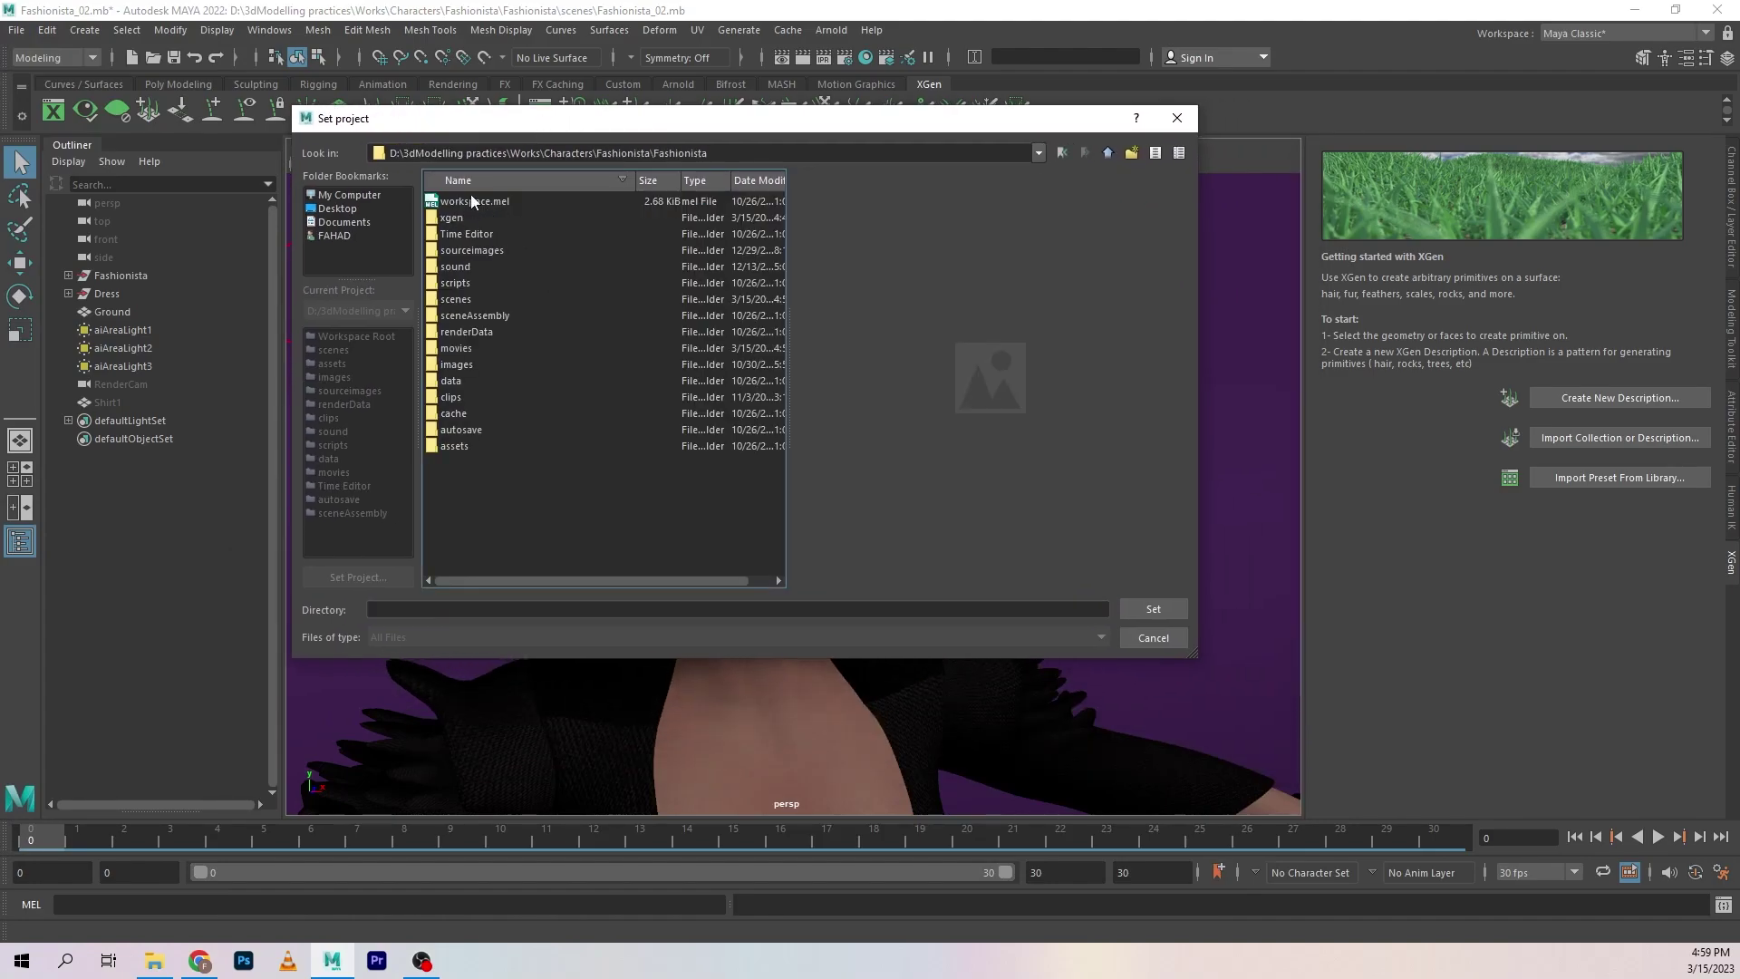
left_click(1154, 613)
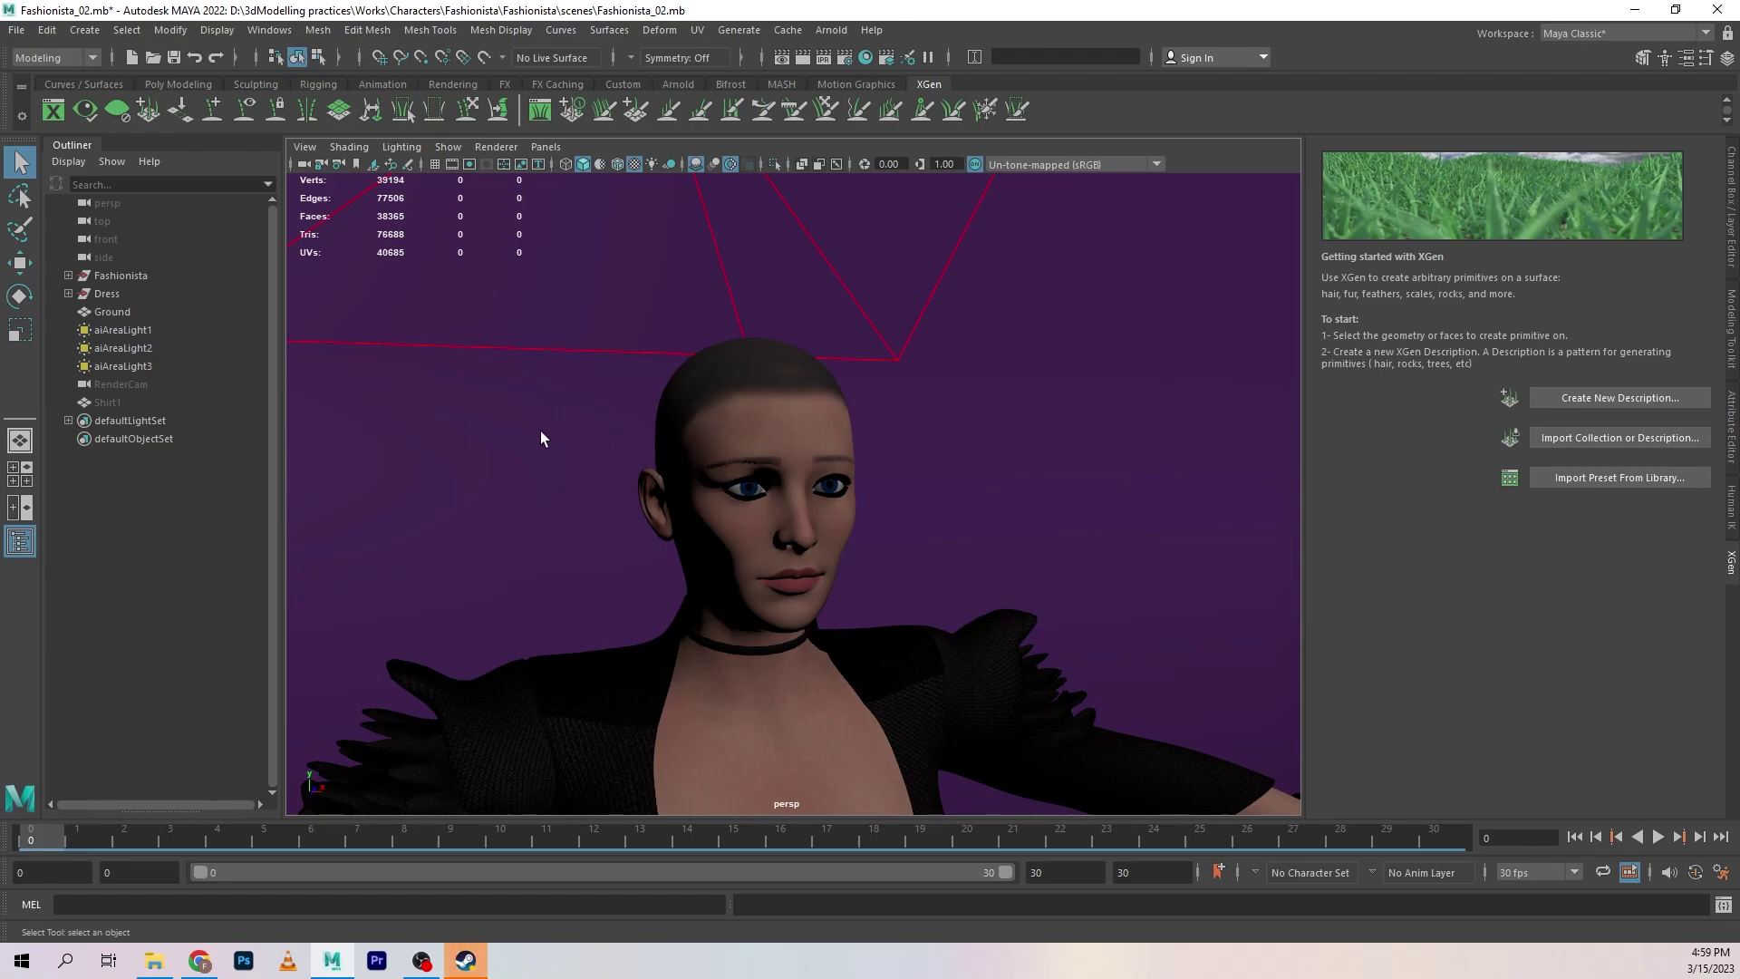
Examine the character's scalp, face and upper body from several angles and distances.
right_click_drag(556, 439, 738, 602, "alt")
left_click_drag(620, 487, 671, 518, "alt")
middle_click_drag(670, 518, 680, 598, "alt")
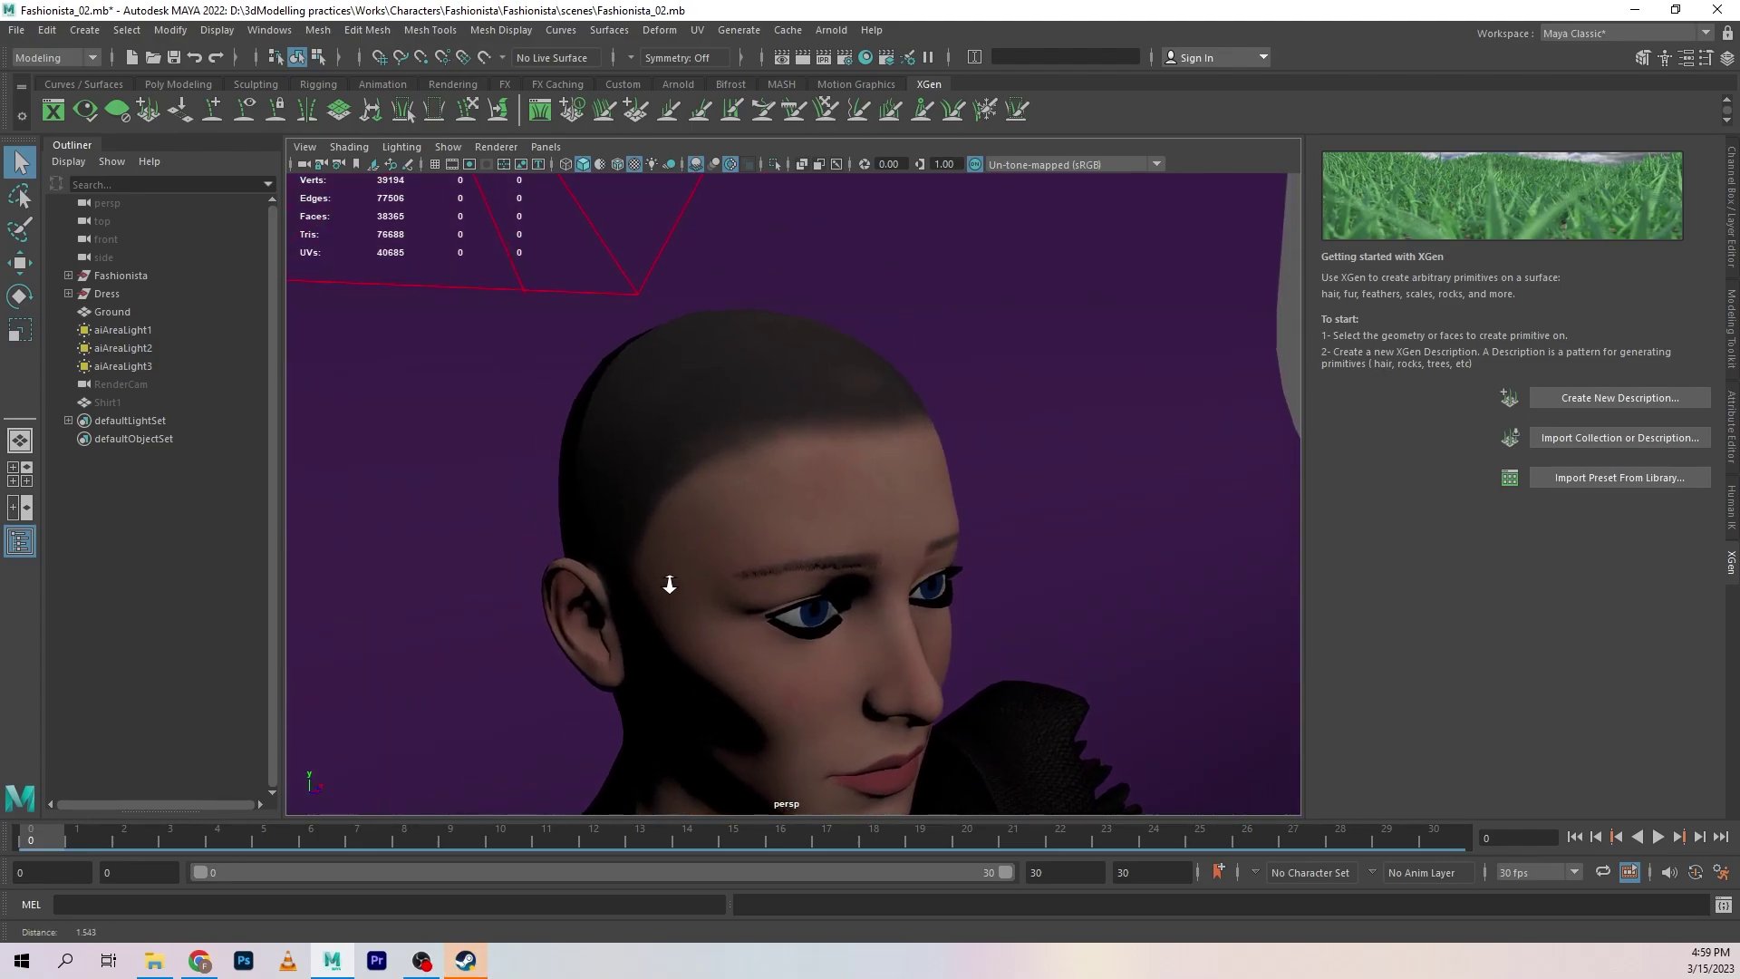
right_click_drag(680, 598, 703, 612, "alt")
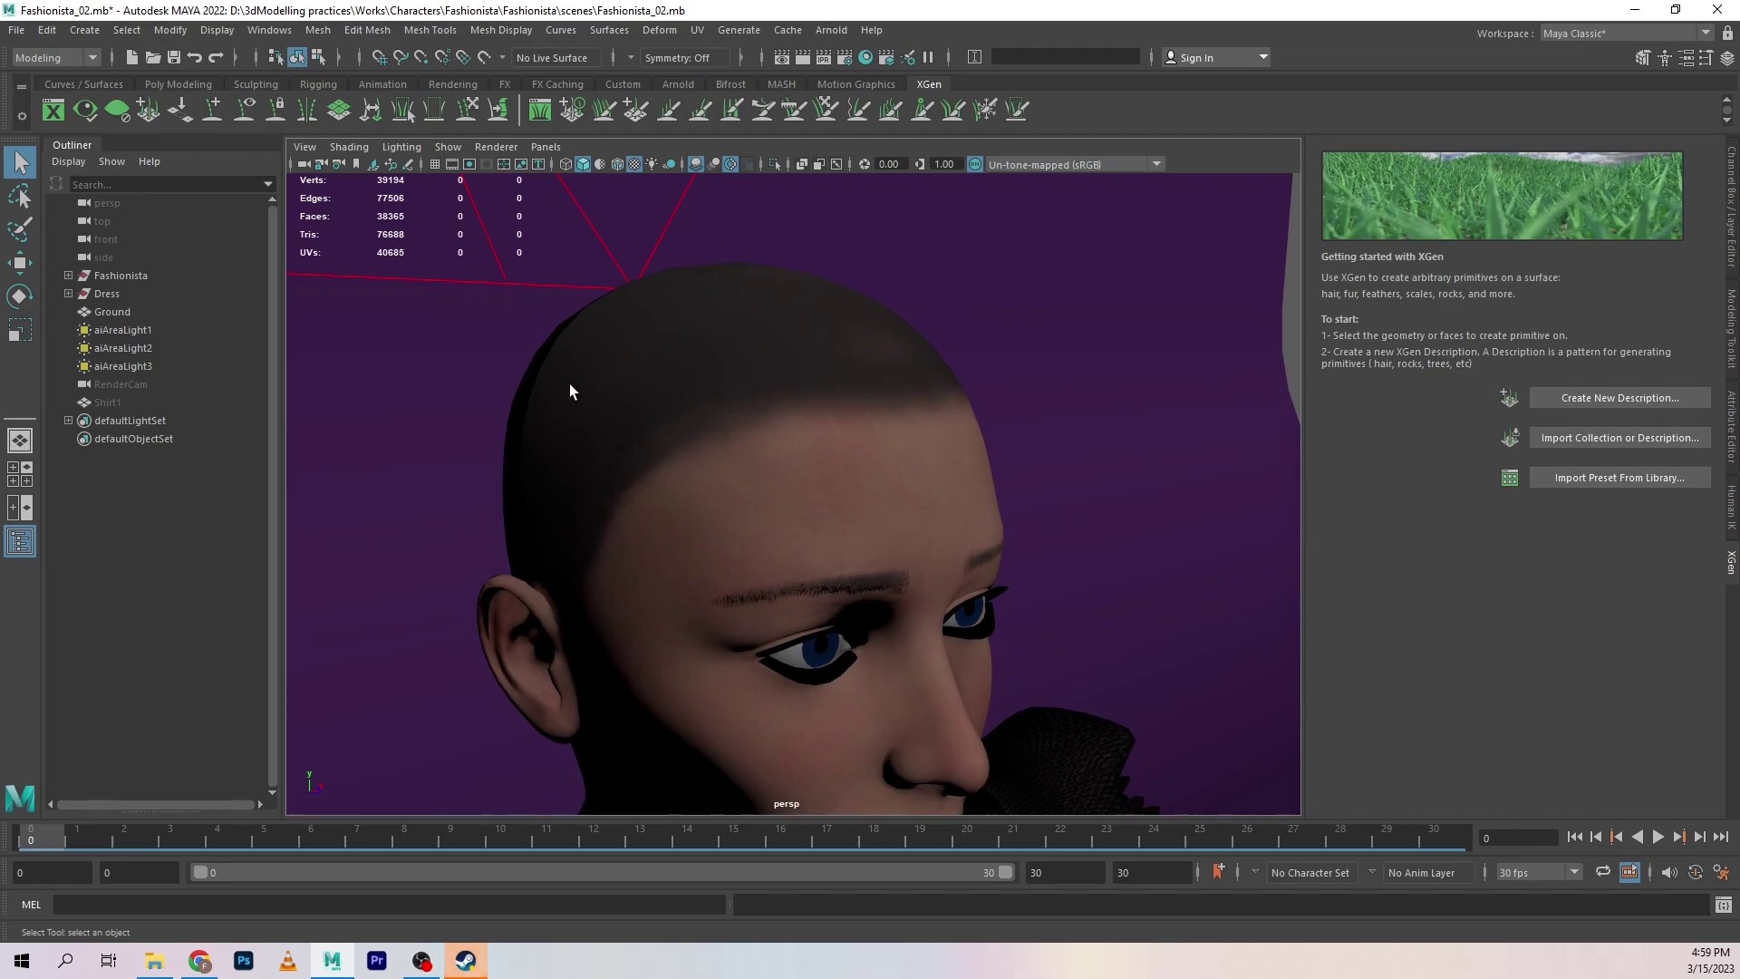
right_click_drag(1059, 683, 933, 689, "alt")
middle_click_drag(933, 689, 983, 610, "alt")
right_click_drag(983, 610, 934, 621, "alt")
left_click_drag(933, 621, 844, 649, "alt")
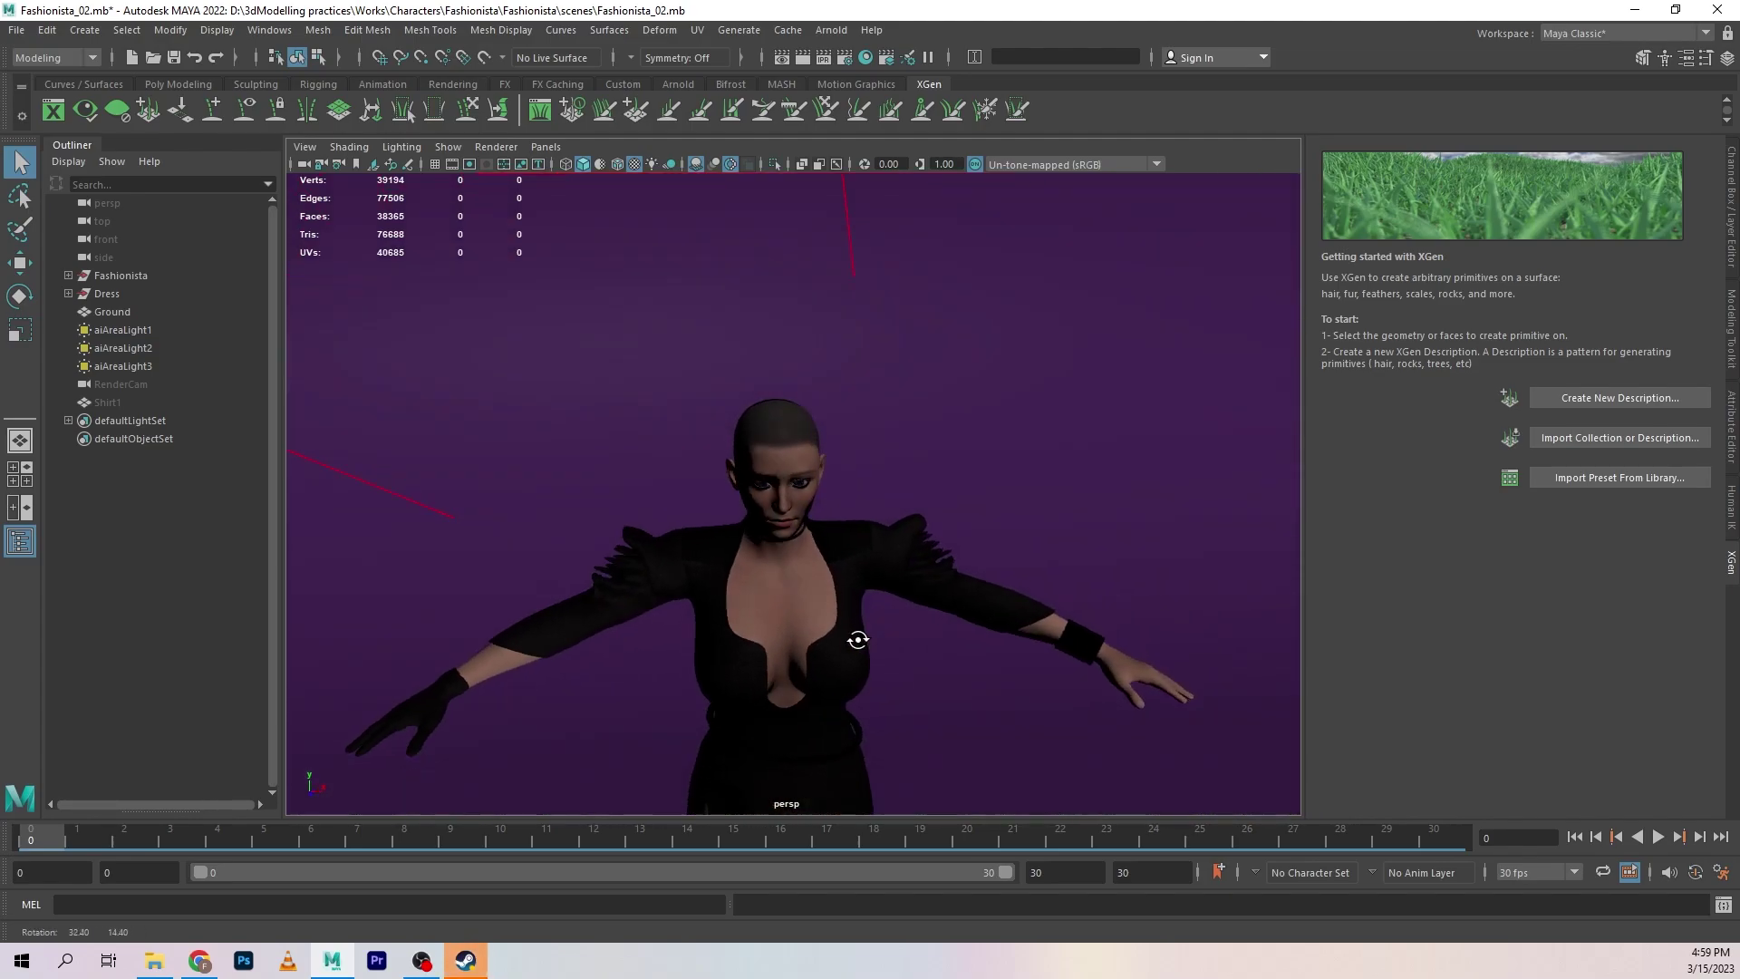
right_click_drag(870, 616, 925, 571, "alt")
left_click_drag(924, 571, 1019, 544, "alt")
right_click_drag(865, 649, 859, 587, "alt")
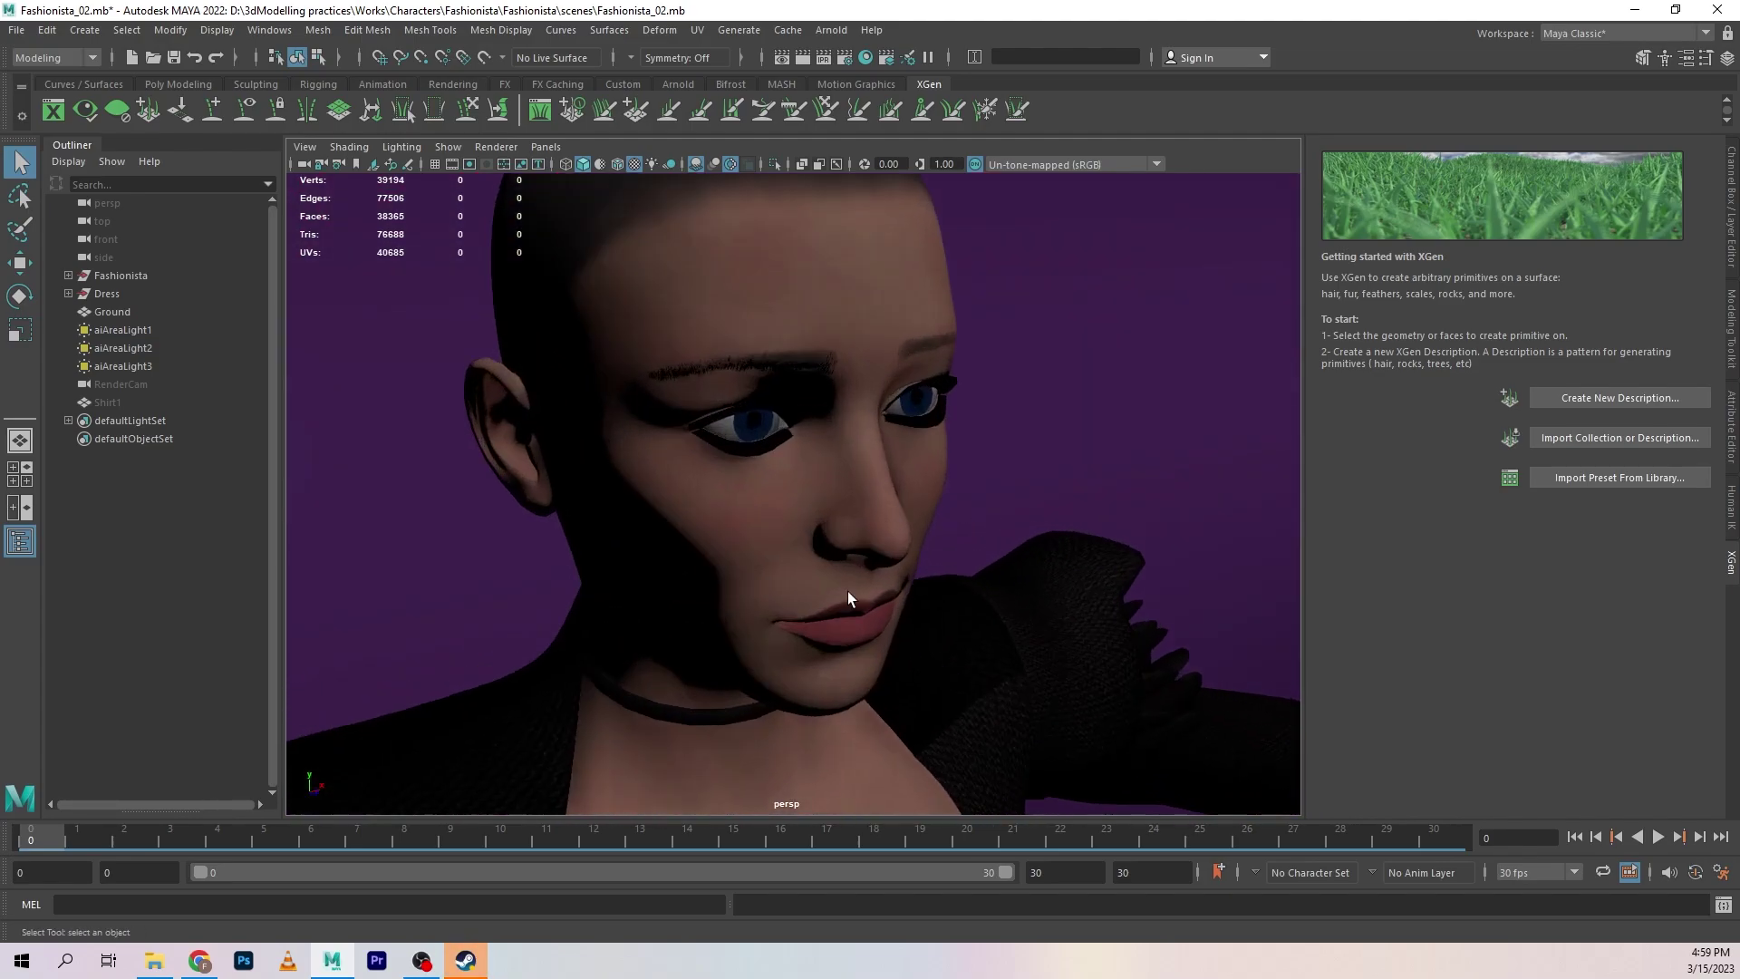
left_click_drag(858, 586, 1150, 507, "alt")
middle_click_drag(1149, 508, 863, 415, "alt")
left_click_drag(862, 415, 1087, 553, "alt")
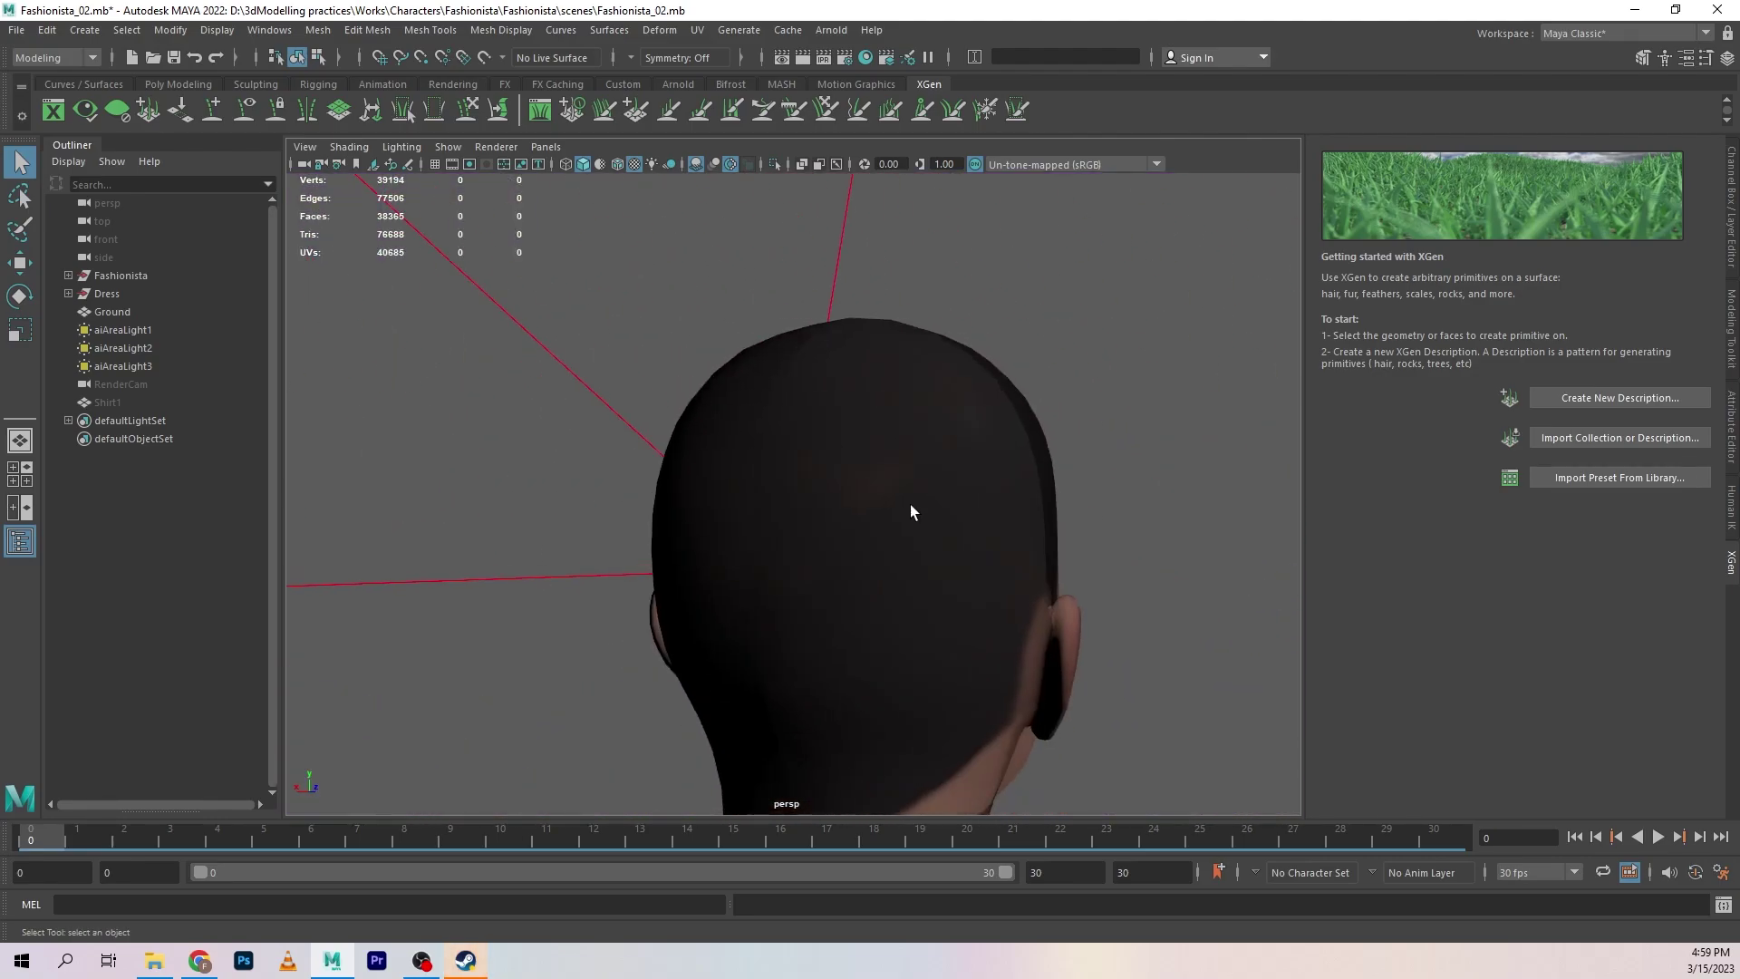
Select the head mesh and activate the Paint Selection Tool with Object X symmetry.
left_click_drag(782, 544, 903, 449, "alt")
left_click_drag(737, 772, 733, 507, "alt")
left_click_drag(916, 481, 639, 580, "alt")
left_click_drag(747, 754, 745, 491, "alt")
left_click(745, 492)
mouse_move(825, 541)
left_mouse_down("alt")
mouse_move(829, 497)
mouse_move(997, 489)
left_mouse_up("alt")
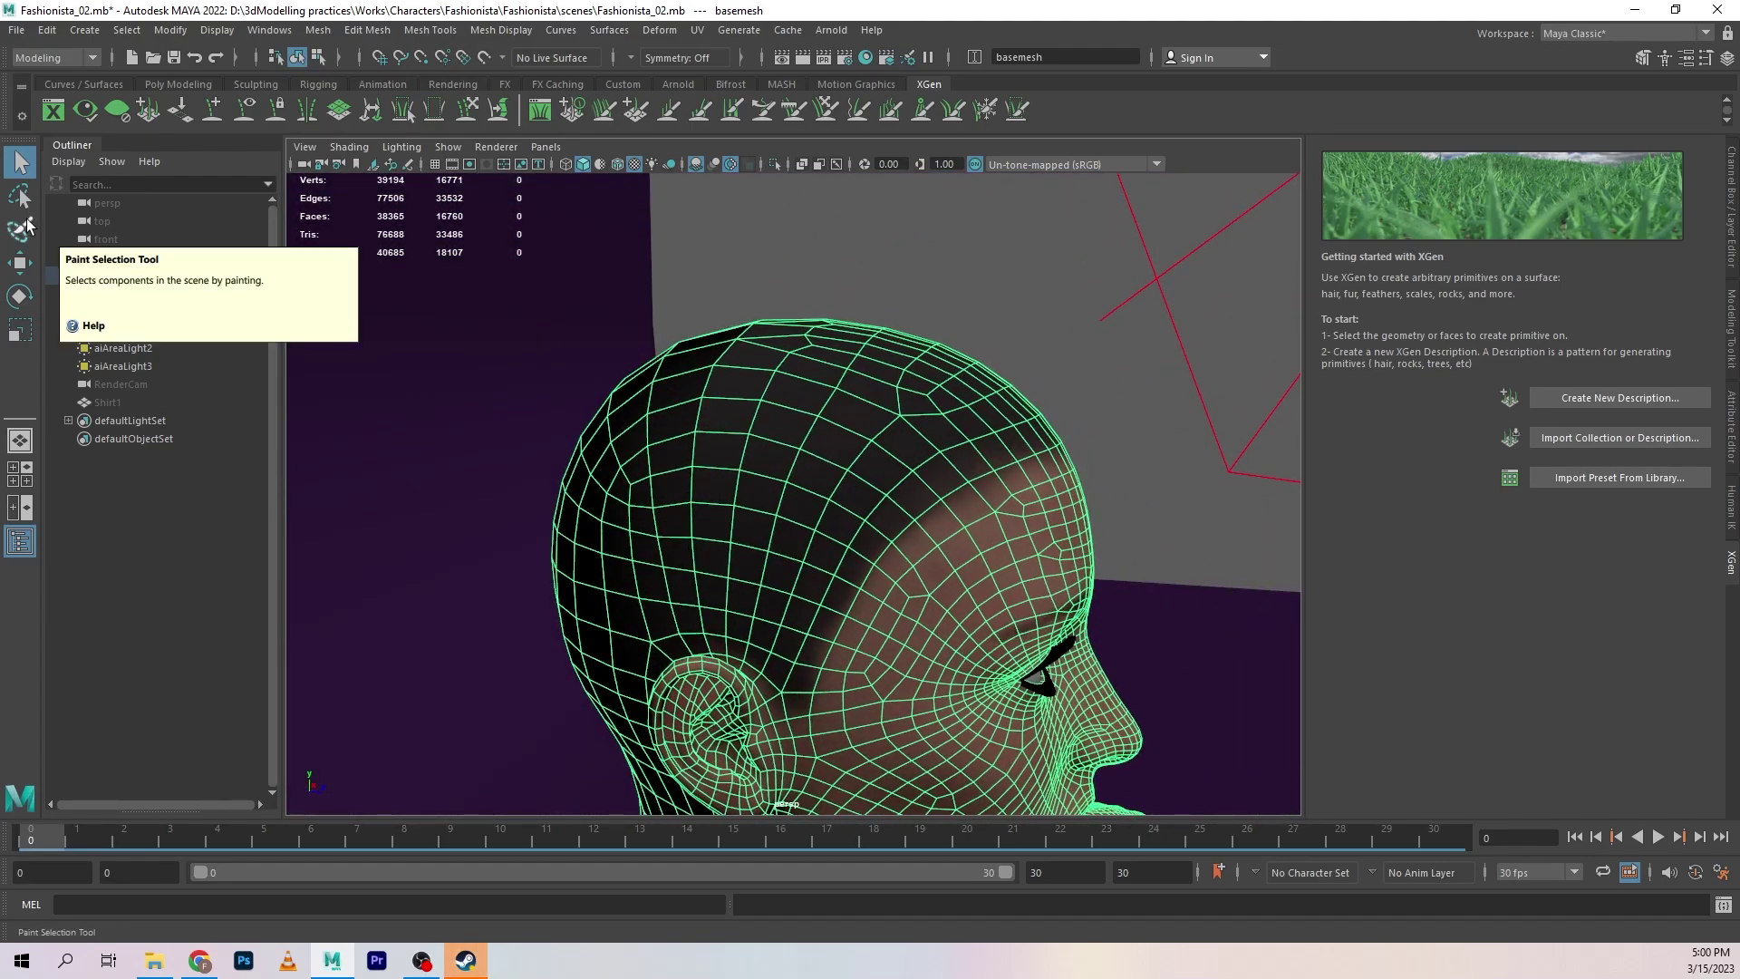
left_click(24, 226)
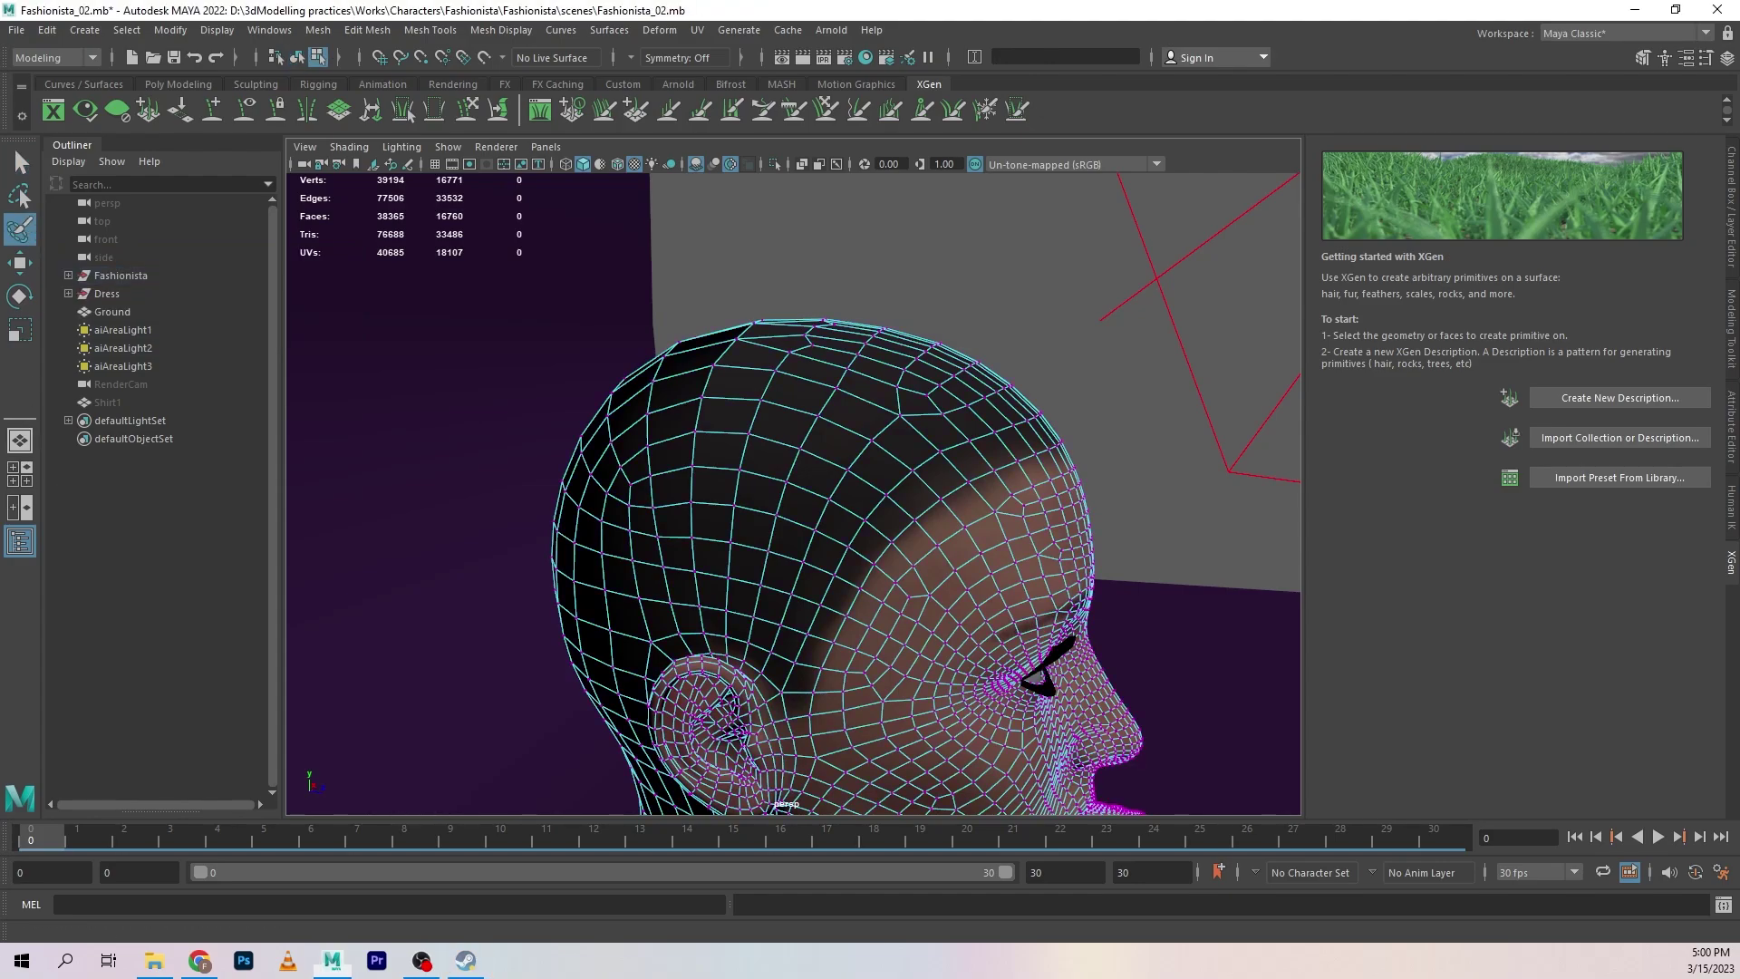
mouse_move(755, 471)
left_mouse_down("alt")
mouse_move(670, 485)
mouse_move(739, 496)
left_mouse_up("alt")
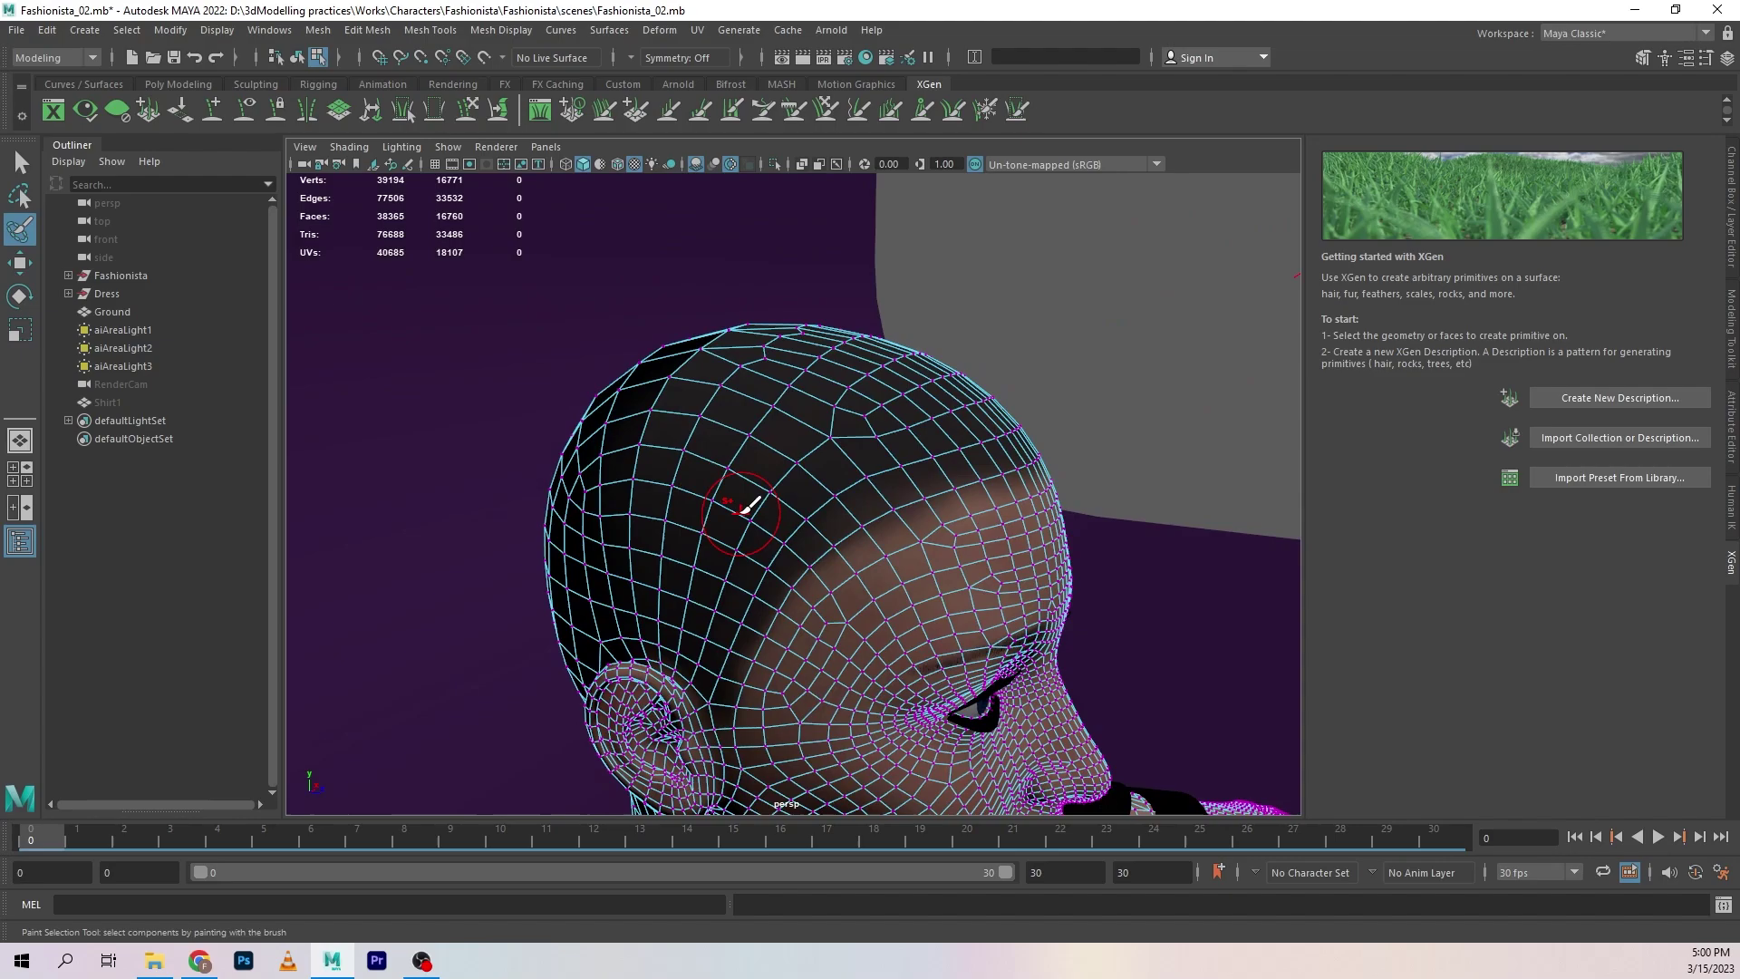
left_click(644, 58)
left_click(660, 90)
Paint-select the head faces along the front hairline and temple.
mouse_move(839, 485)
left_mouse_down("alt")
mouse_move(855, 459)
mouse_move(827, 453)
mouse_move(823, 508)
mouse_move(820, 450)
mouse_move(829, 522)
left_mouse_up("alt")
right_click_drag(797, 482, 810, 449)
mouse_move(803, 457)
left_mouse_down()
mouse_move(820, 521)
mouse_move(842, 458)
mouse_move(841, 485)
mouse_move(938, 333)
left_mouse_up()
mouse_move(953, 322)
left_mouse_down("alt")
mouse_move(783, 416)
mouse_move(944, 397)
mouse_move(750, 381)
mouse_move(839, 352)
left_mouse_up("alt")
left_click_drag(745, 366, 765, 358)
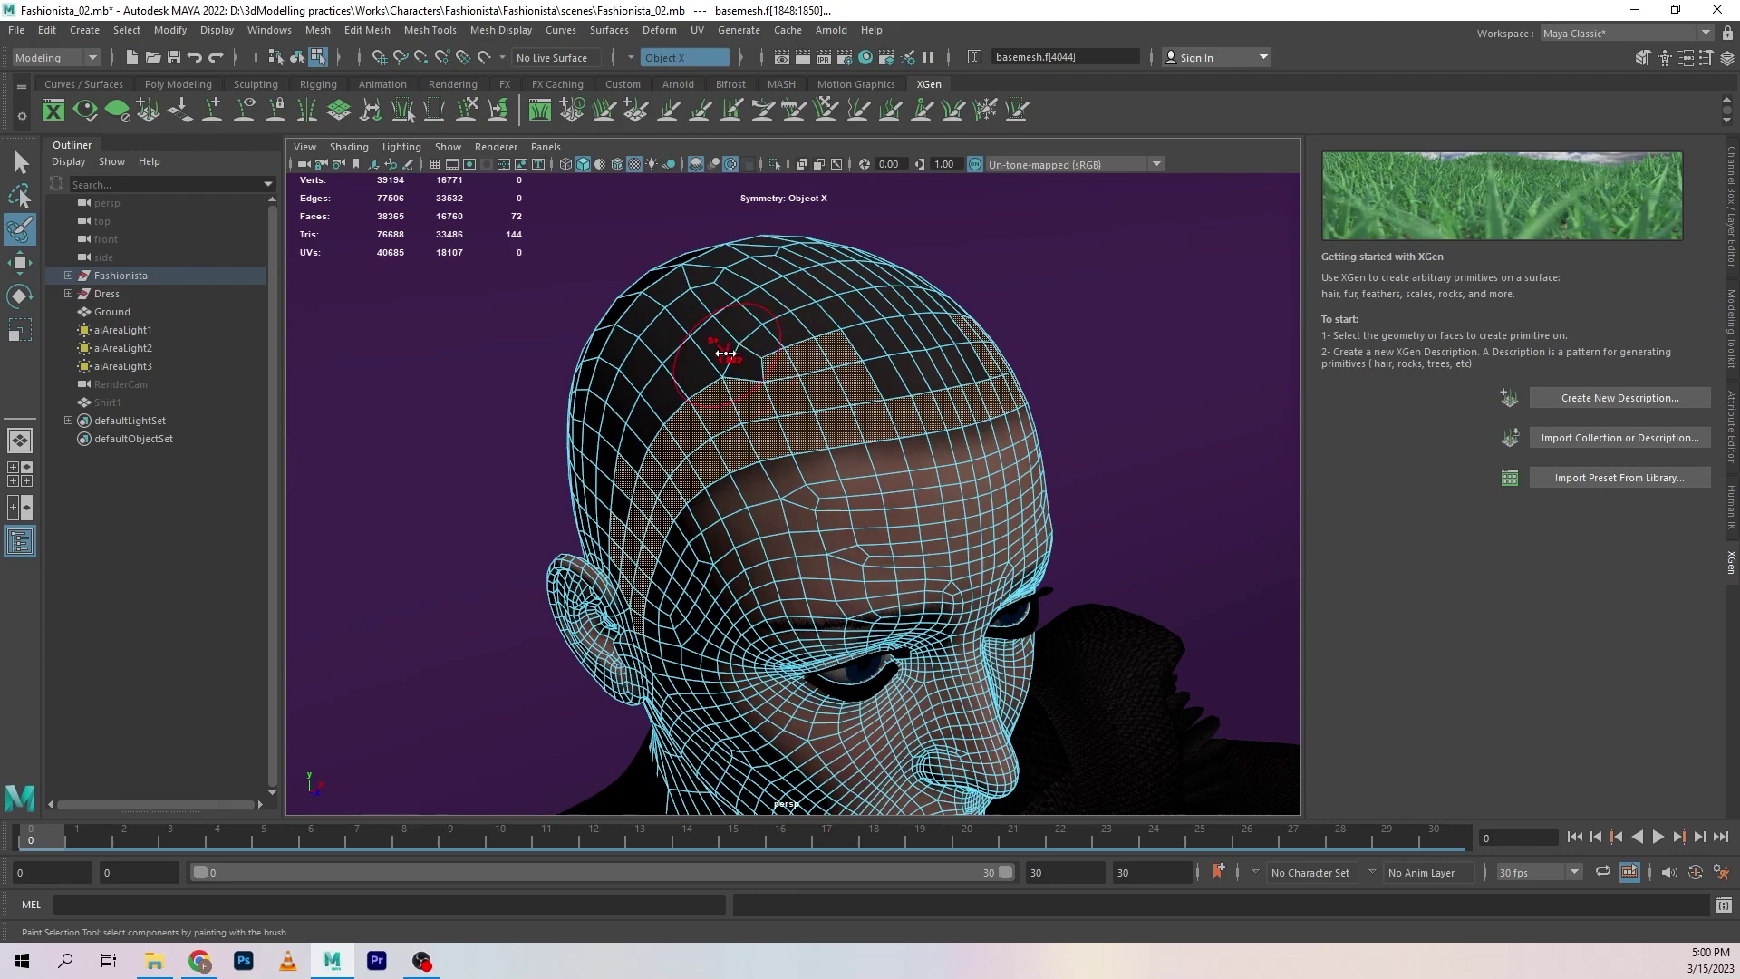
Extend the painted face selection over the crown, sides and back of the scalp and behind the ears.
mouse_move(873, 350)
left_mouse_down()
mouse_move(943, 303)
mouse_move(737, 381)
mouse_move(838, 284)
mouse_move(918, 275)
left_mouse_up()
left_click_drag(675, 377, 582, 500)
mouse_move(644, 413)
left_mouse_down("alt")
mouse_move(944, 391)
mouse_move(969, 413)
mouse_move(885, 342)
mouse_move(773, 380)
left_mouse_up("alt")
mouse_move(772, 380)
left_mouse_down("alt")
mouse_move(858, 459)
mouse_move(839, 466)
mouse_move(908, 497)
mouse_move(905, 598)
mouse_move(845, 607)
mouse_move(870, 693)
mouse_move(924, 614)
mouse_move(765, 710)
mouse_move(826, 612)
mouse_move(868, 585)
mouse_move(883, 633)
mouse_move(834, 378)
mouse_move(898, 411)
mouse_move(920, 347)
mouse_move(846, 299)
mouse_move(765, 399)
mouse_move(719, 552)
mouse_move(803, 514)
mouse_move(839, 437)
mouse_move(800, 280)
mouse_move(884, 381)
mouse_move(867, 325)
left_mouse_up("alt")
left_click_drag(863, 387, 614, 386, "alt")
mouse_move(786, 407)
left_mouse_down()
mouse_move(818, 397)
mouse_move(715, 421)
left_mouse_up()
mouse_move(899, 450)
left_mouse_down("alt")
mouse_move(504, 437)
mouse_move(773, 505)
mouse_move(765, 540)
mouse_move(798, 562)
mouse_move(758, 562)
mouse_move(805, 572)
left_mouse_up("alt")
mouse_move(813, 707)
left_mouse_down()
mouse_move(791, 667)
mouse_move(680, 644)
mouse_move(804, 668)
mouse_move(661, 622)
mouse_move(897, 610)
mouse_move(773, 470)
mouse_move(675, 471)
left_mouse_up()
mouse_move(675, 471)
left_mouse_down()
mouse_move(660, 474)
mouse_move(699, 532)
mouse_move(649, 528)
left_mouse_up()
left_click_drag(711, 576, 757, 595)
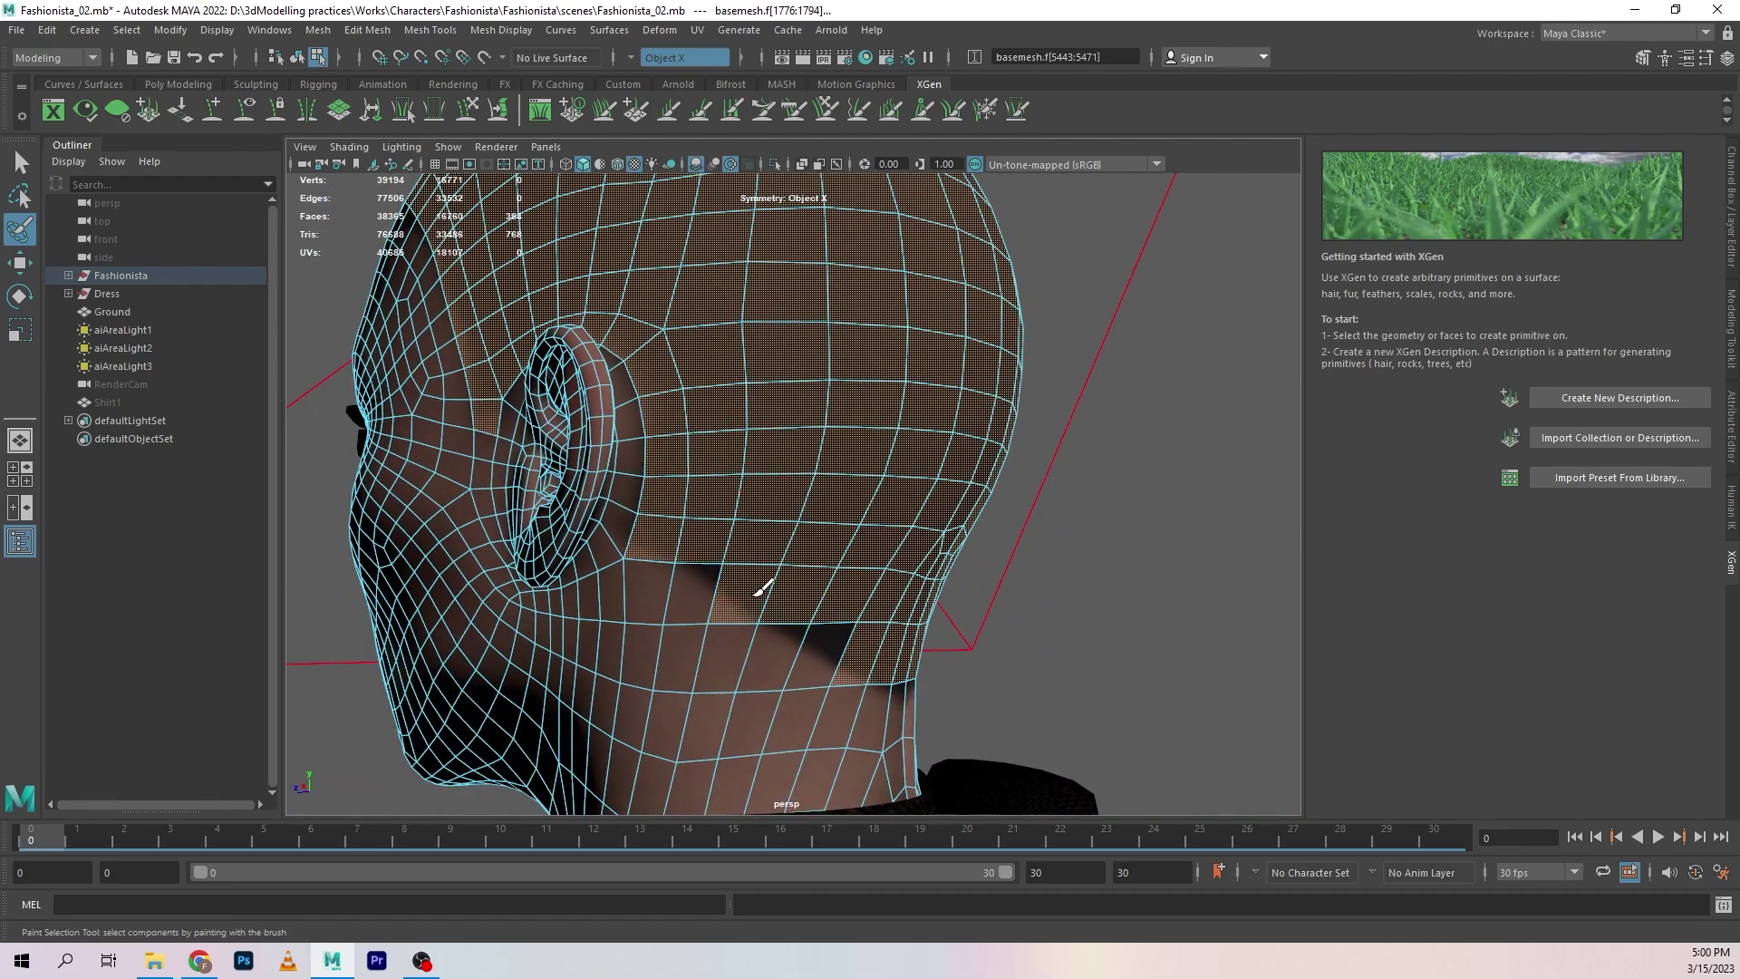
Add the remaining dark hairline faces at the nape to the selection.
left_click_drag(802, 648, 798, 641)
left_click(777, 648)
mouse_move(944, 617)
left_mouse_down("alt")
mouse_move(862, 594)
mouse_move(651, 598)
left_mouse_up("alt")
left_click_drag(787, 579, 761, 581, "alt")
Duplicate the selected scalp faces as a separate mesh.
mouse_move(858, 664)
left_mouse_down()
mouse_move(901, 661)
mouse_move(938, 627)
mouse_move(718, 563)
mouse_move(901, 583)
mouse_move(921, 676)
mouse_move(839, 568)
mouse_move(921, 564)
mouse_move(944, 595)
mouse_move(1150, 590)
mouse_move(1076, 583)
mouse_move(969, 654)
mouse_move(1048, 574)
mouse_move(762, 411)
mouse_move(692, 404)
mouse_move(852, 386)
mouse_move(794, 372)
left_mouse_up()
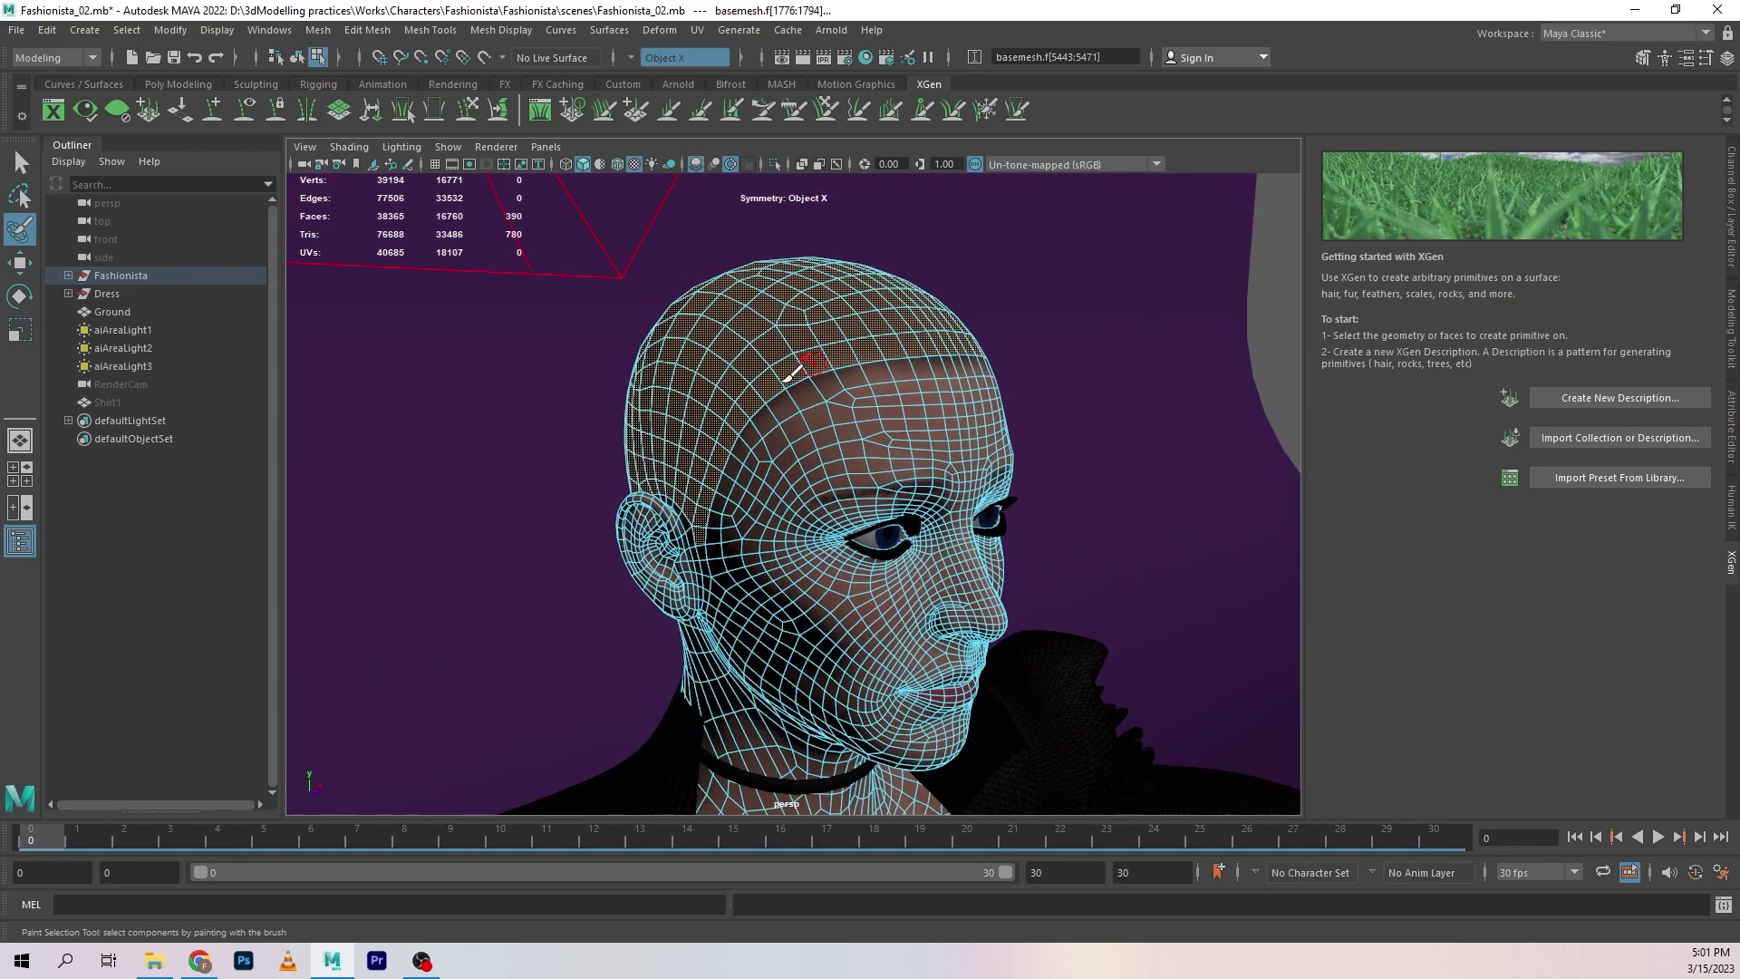
key("w")
right_click(802, 325, "shift")
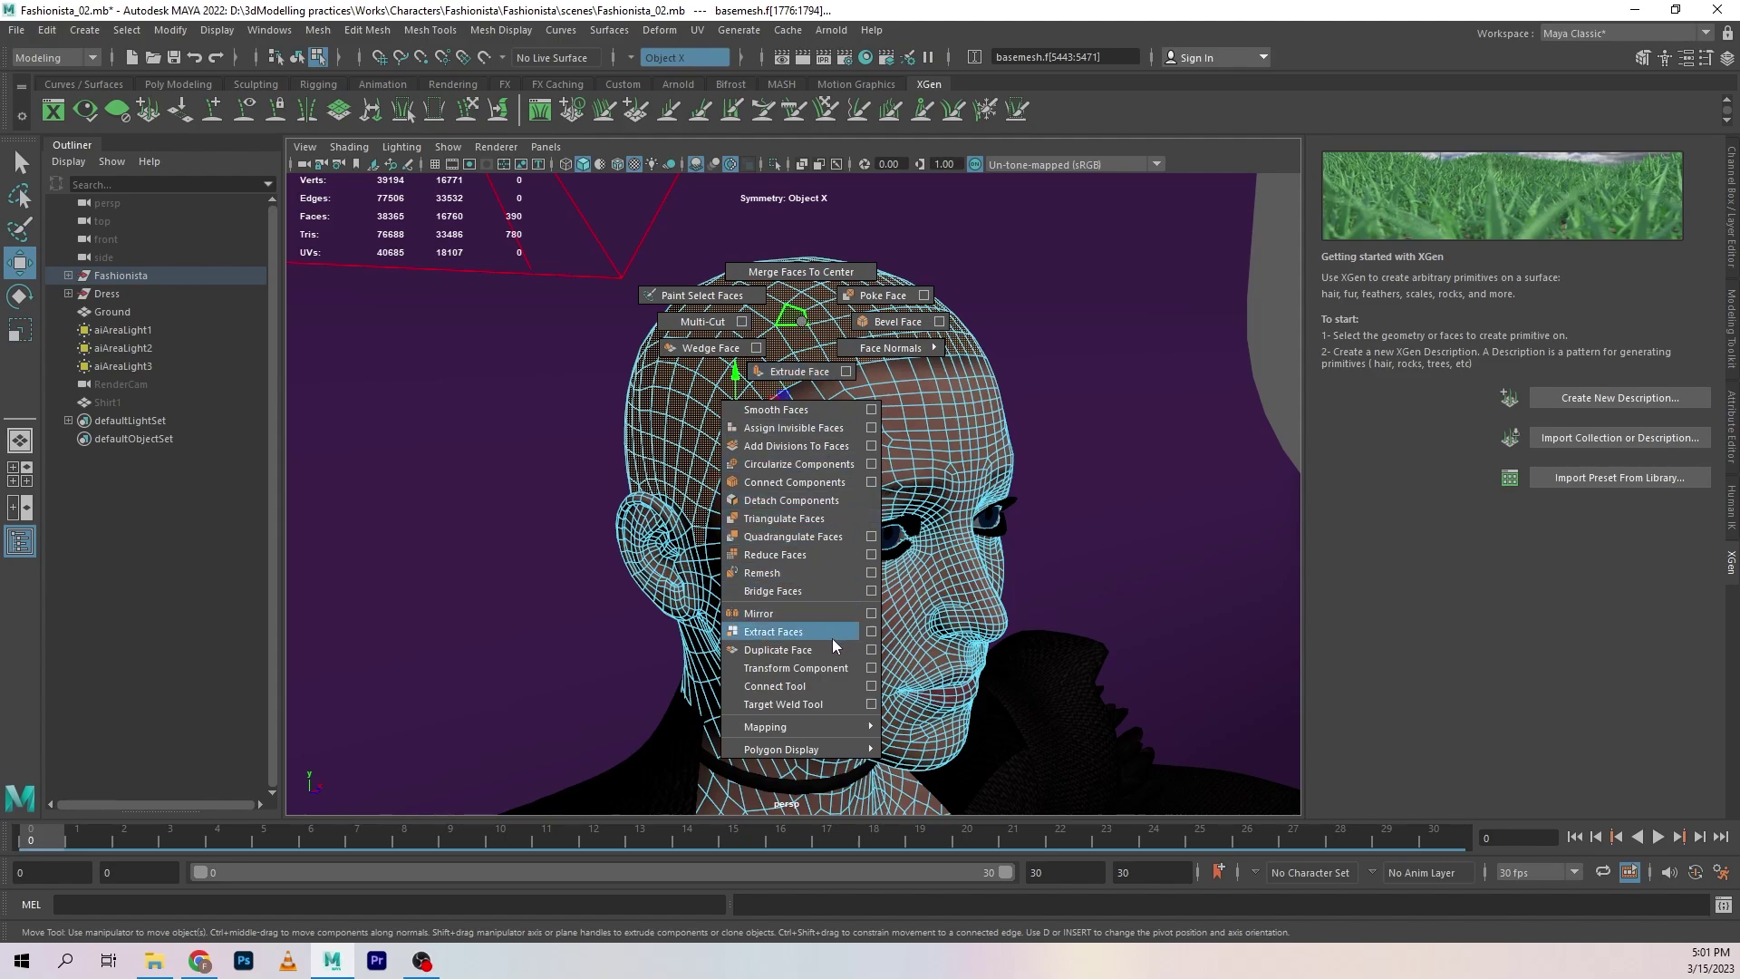
left_click(777, 650)
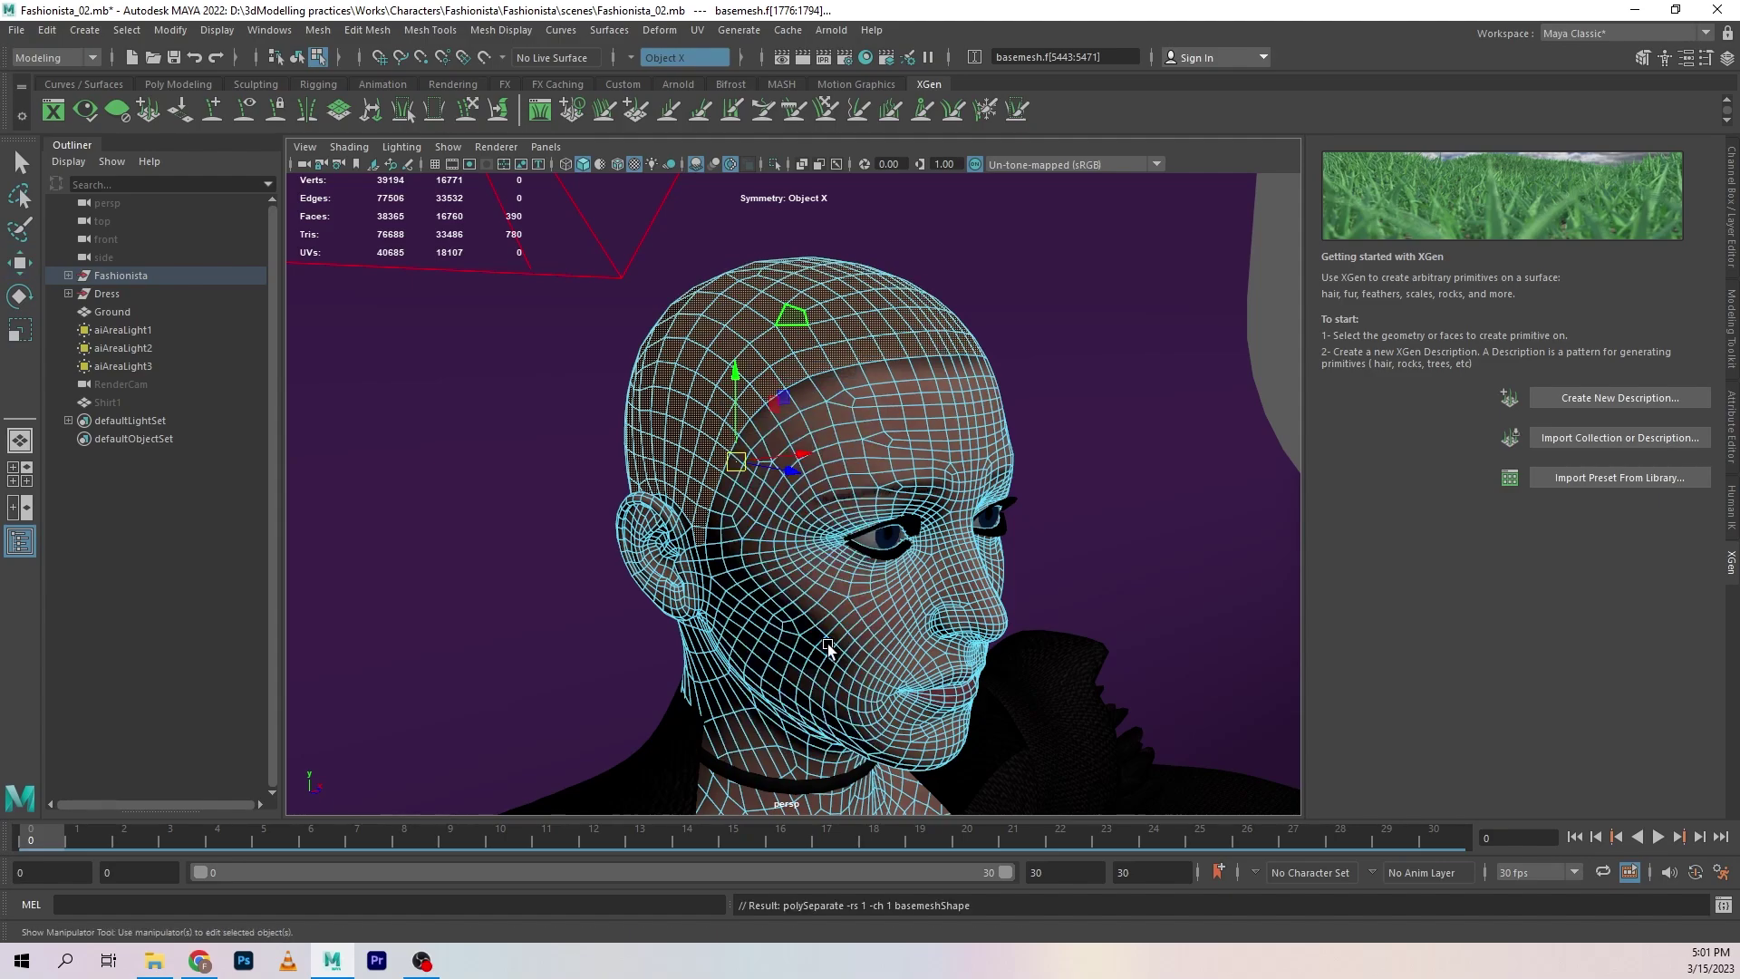
Unparent polySurface1 and polySurface2 from the basemesh group and delete their construction history.
left_click(69, 275)
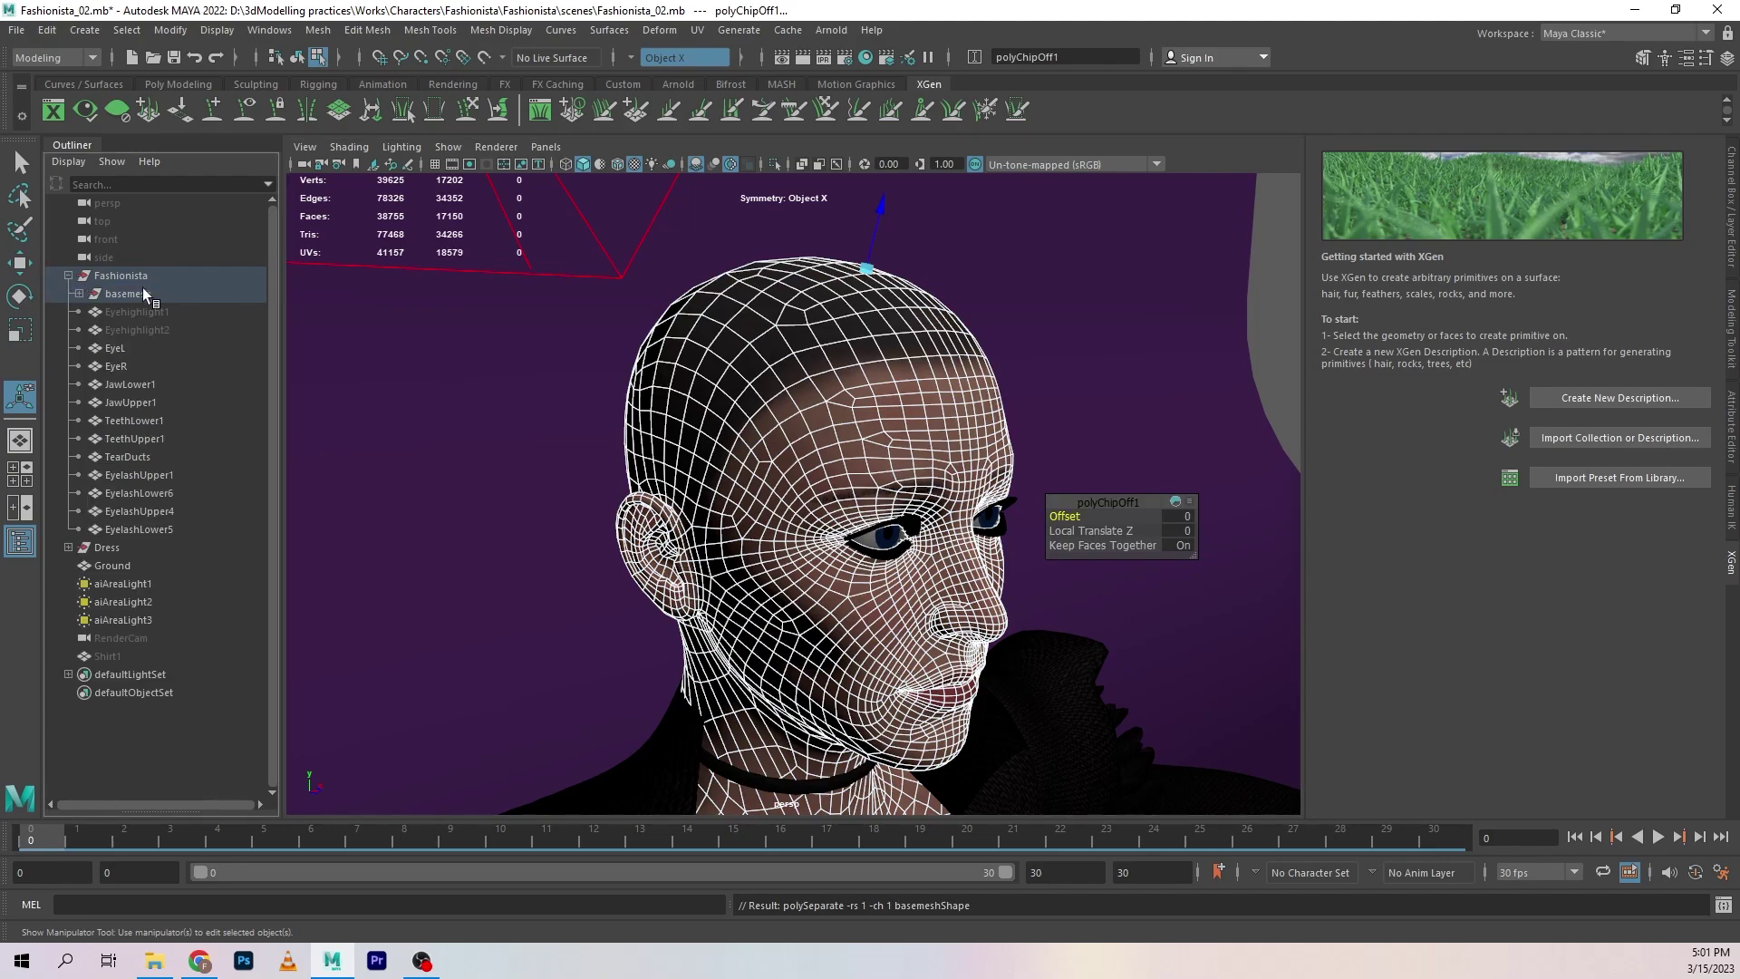
left_click(90, 293)
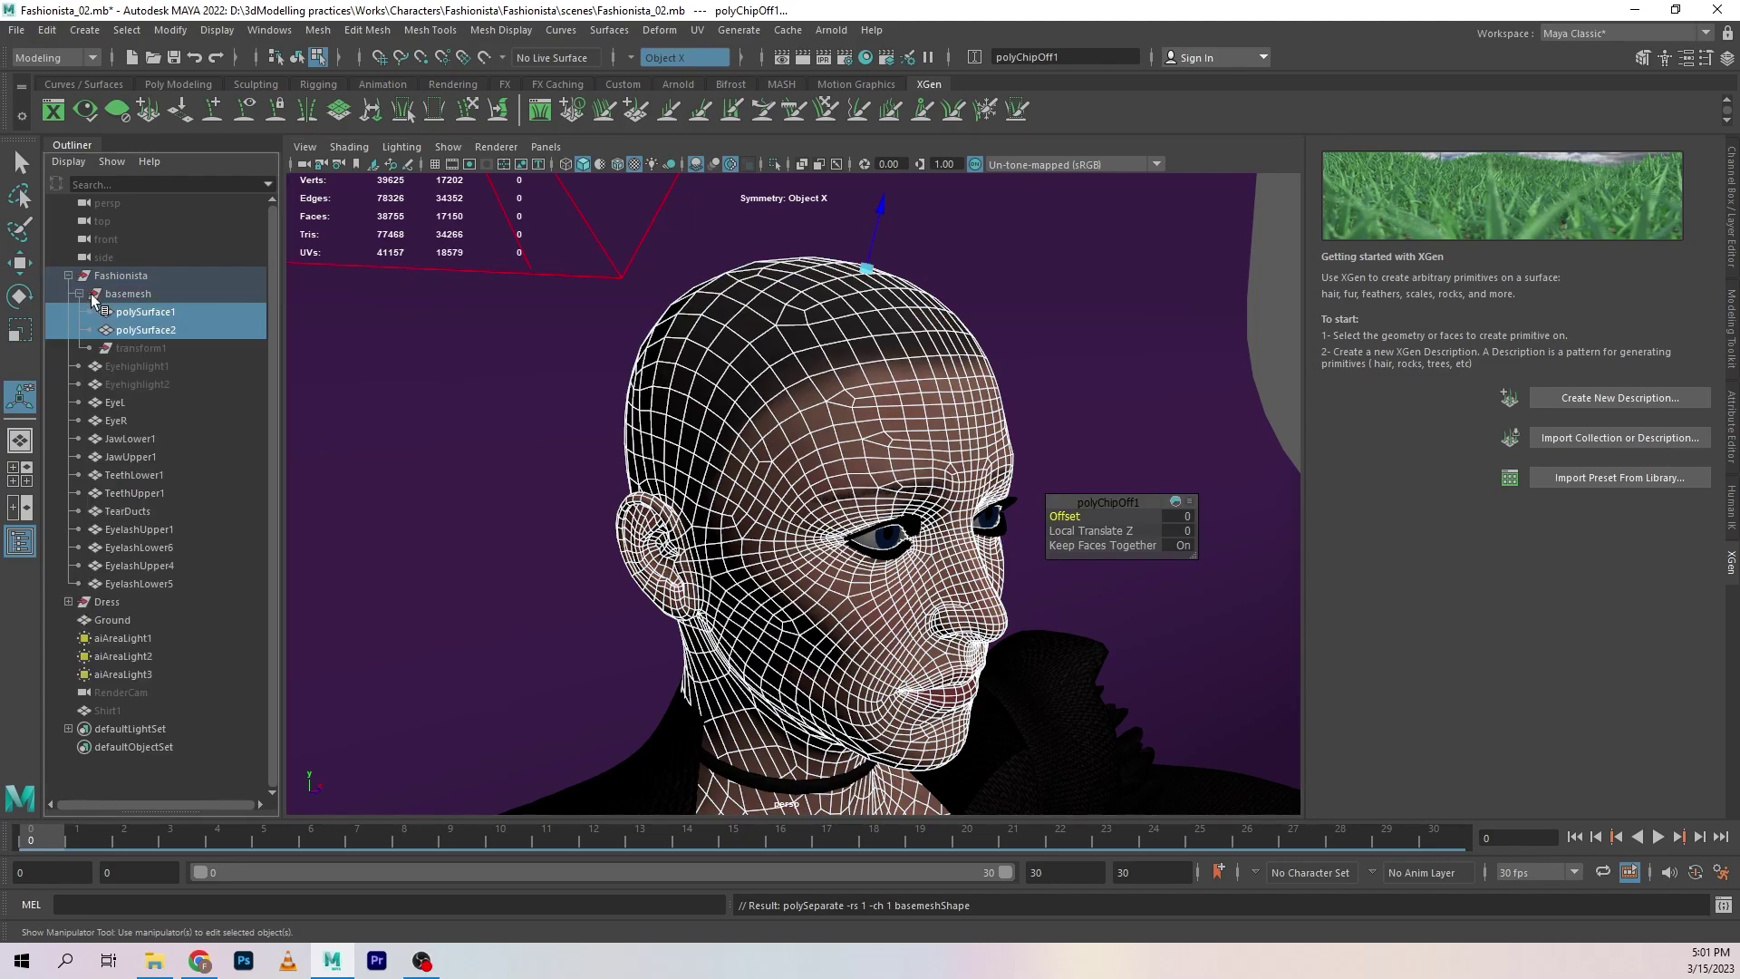
left_click(153, 312)
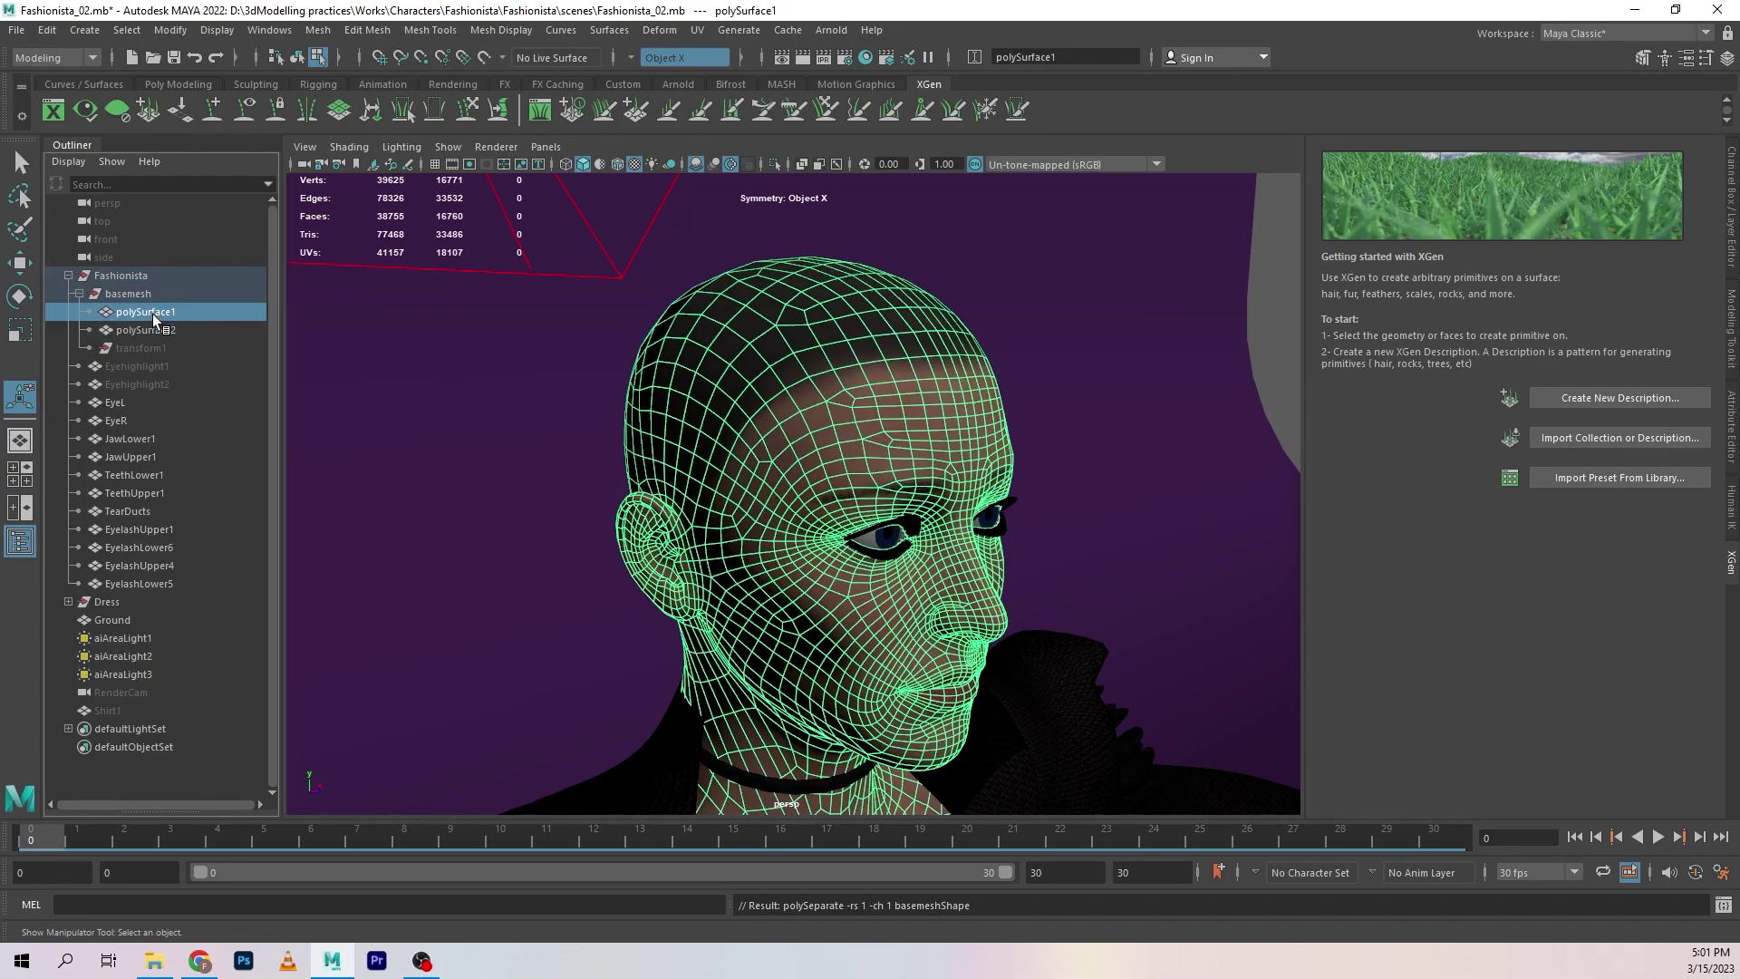
left_click(131, 328, "shift")
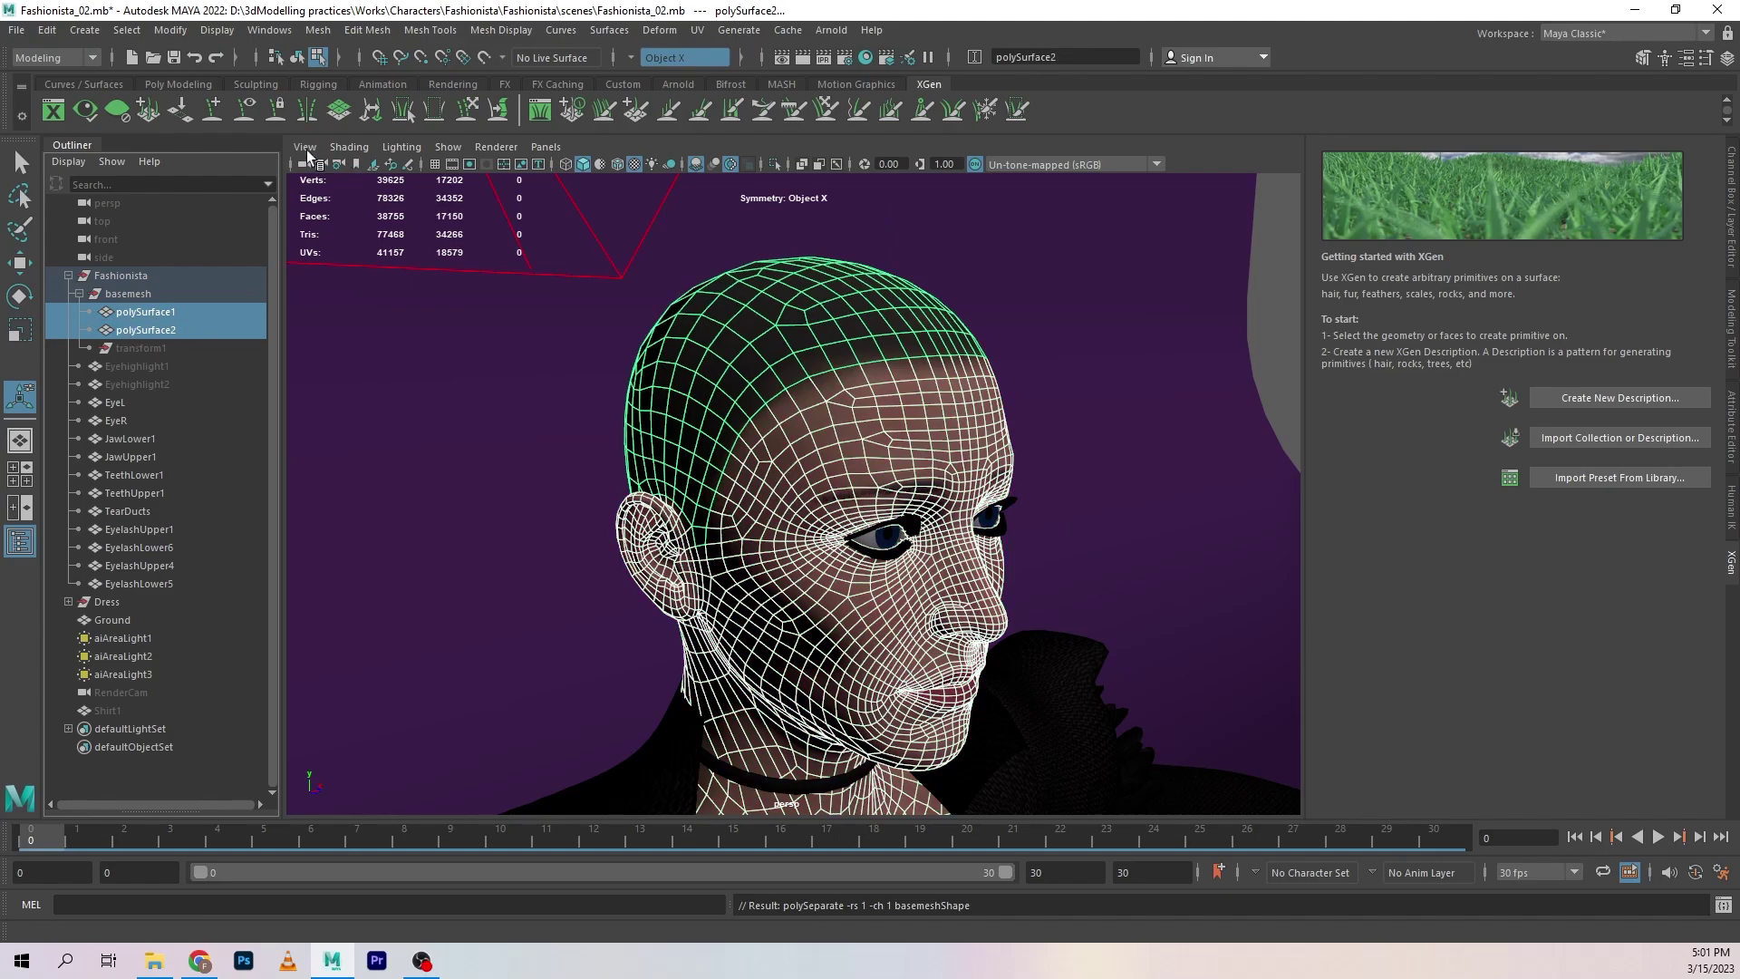
left_click(172, 84)
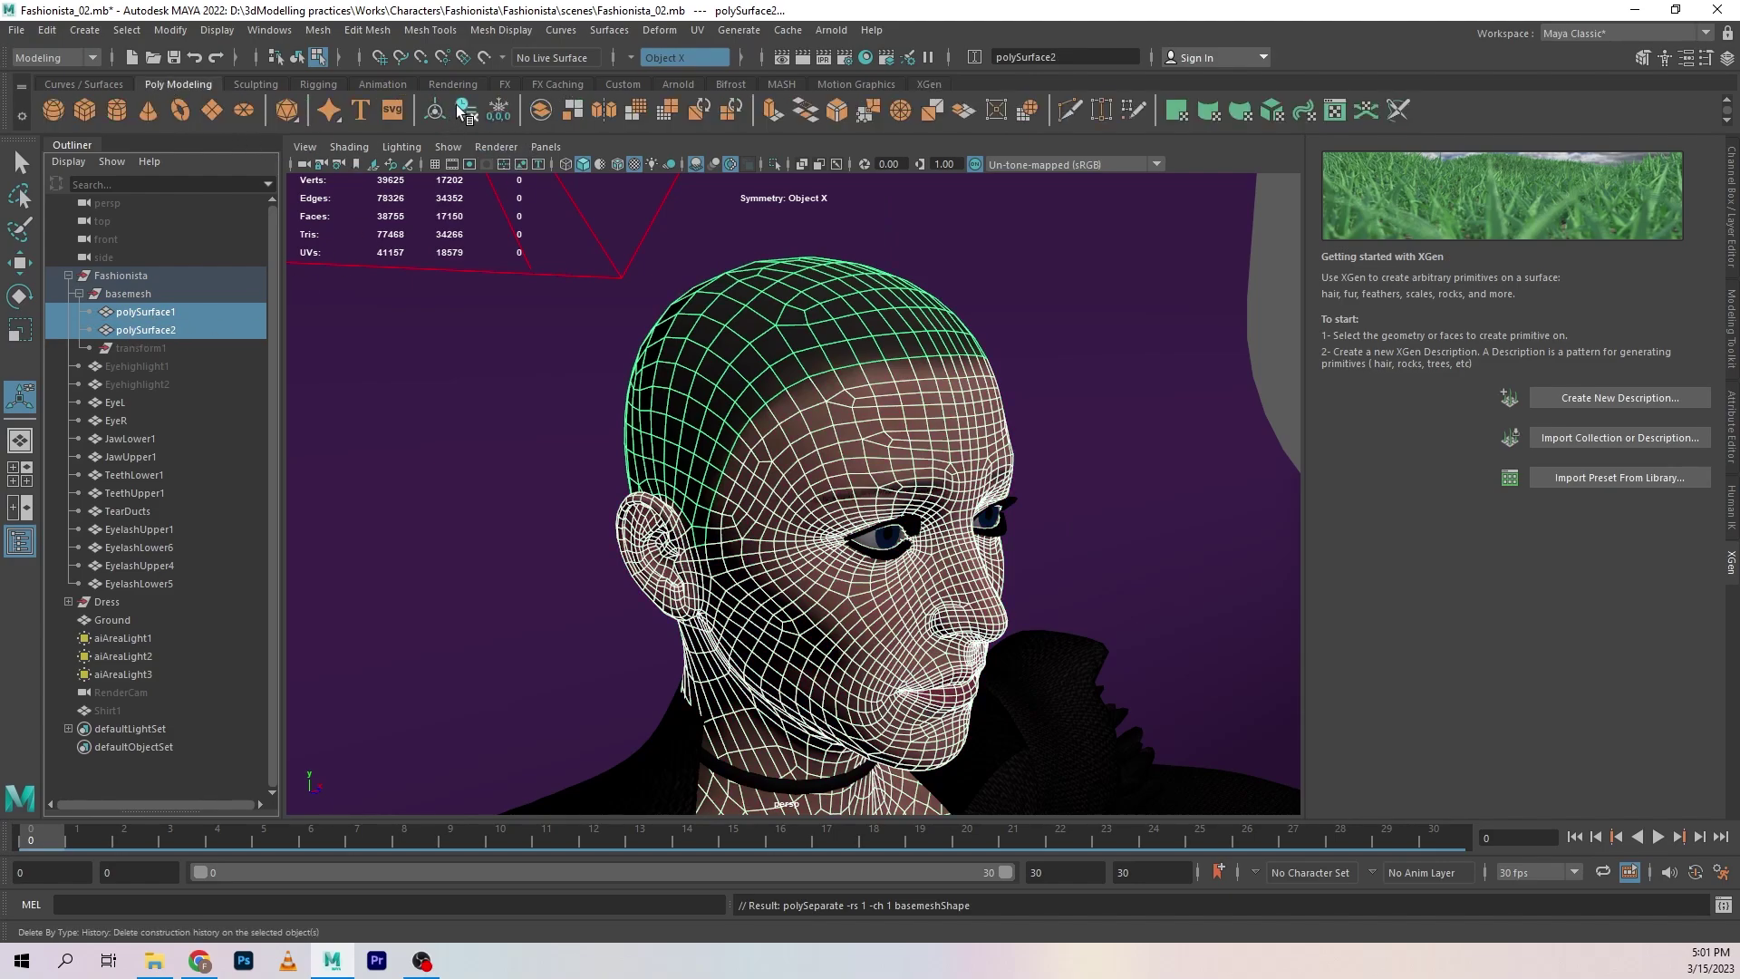
key("shift+p")
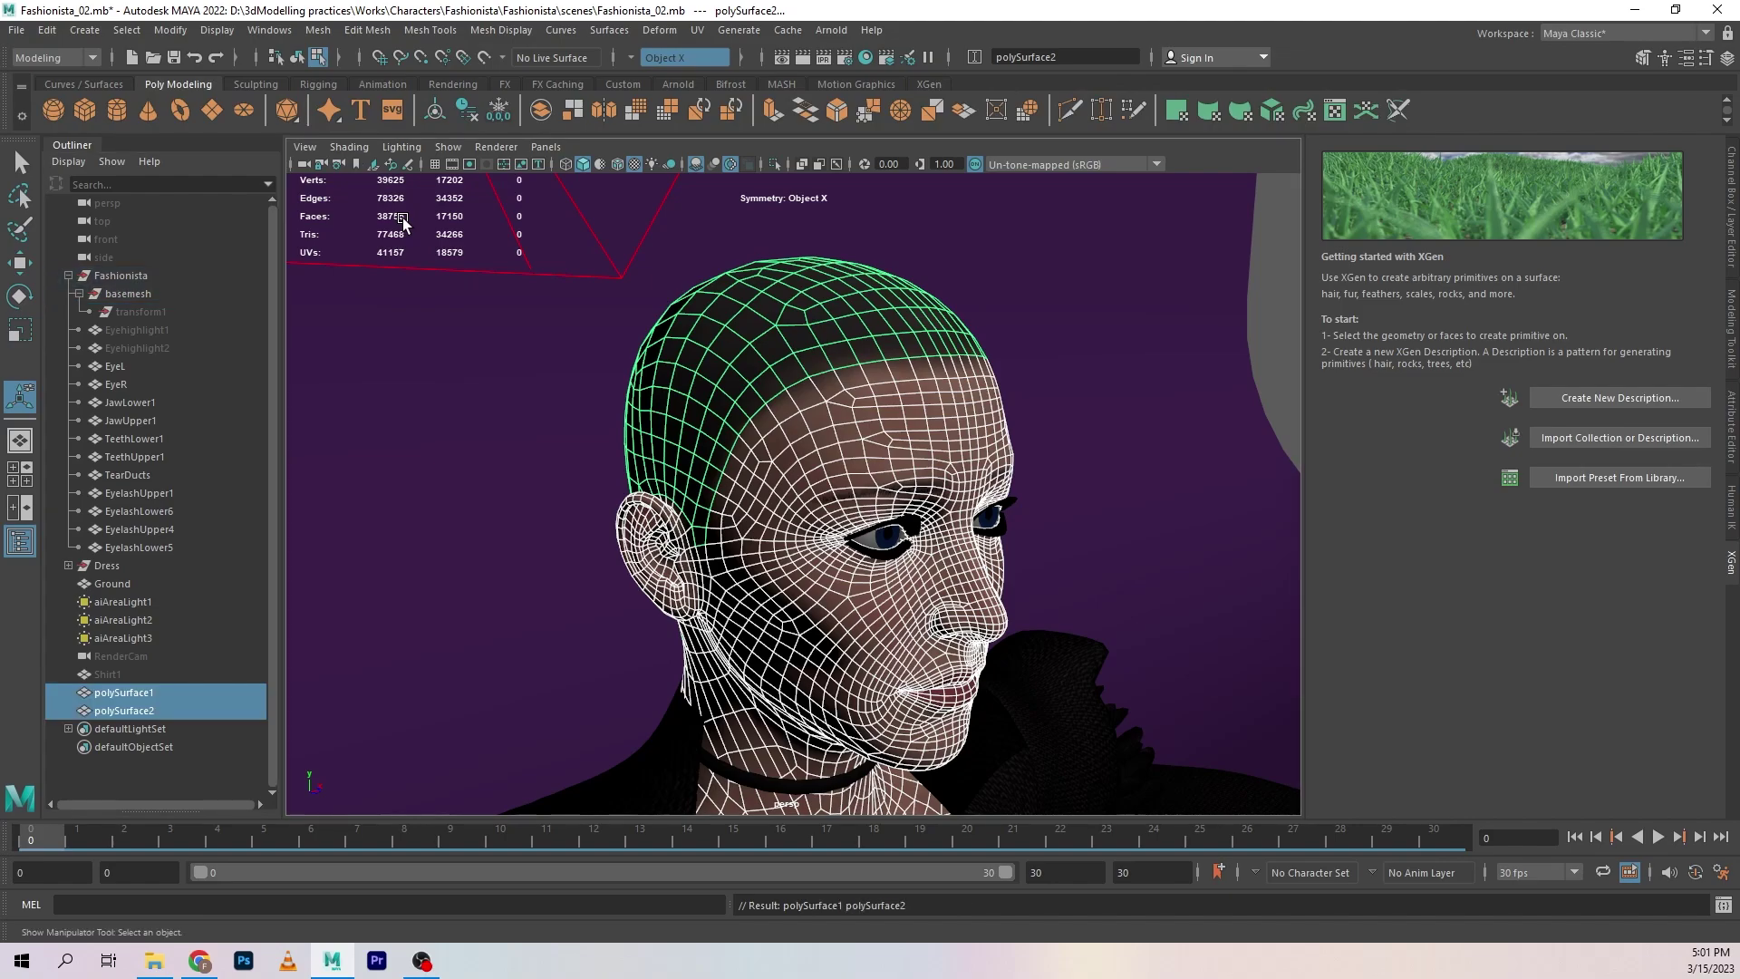
left_click(470, 109)
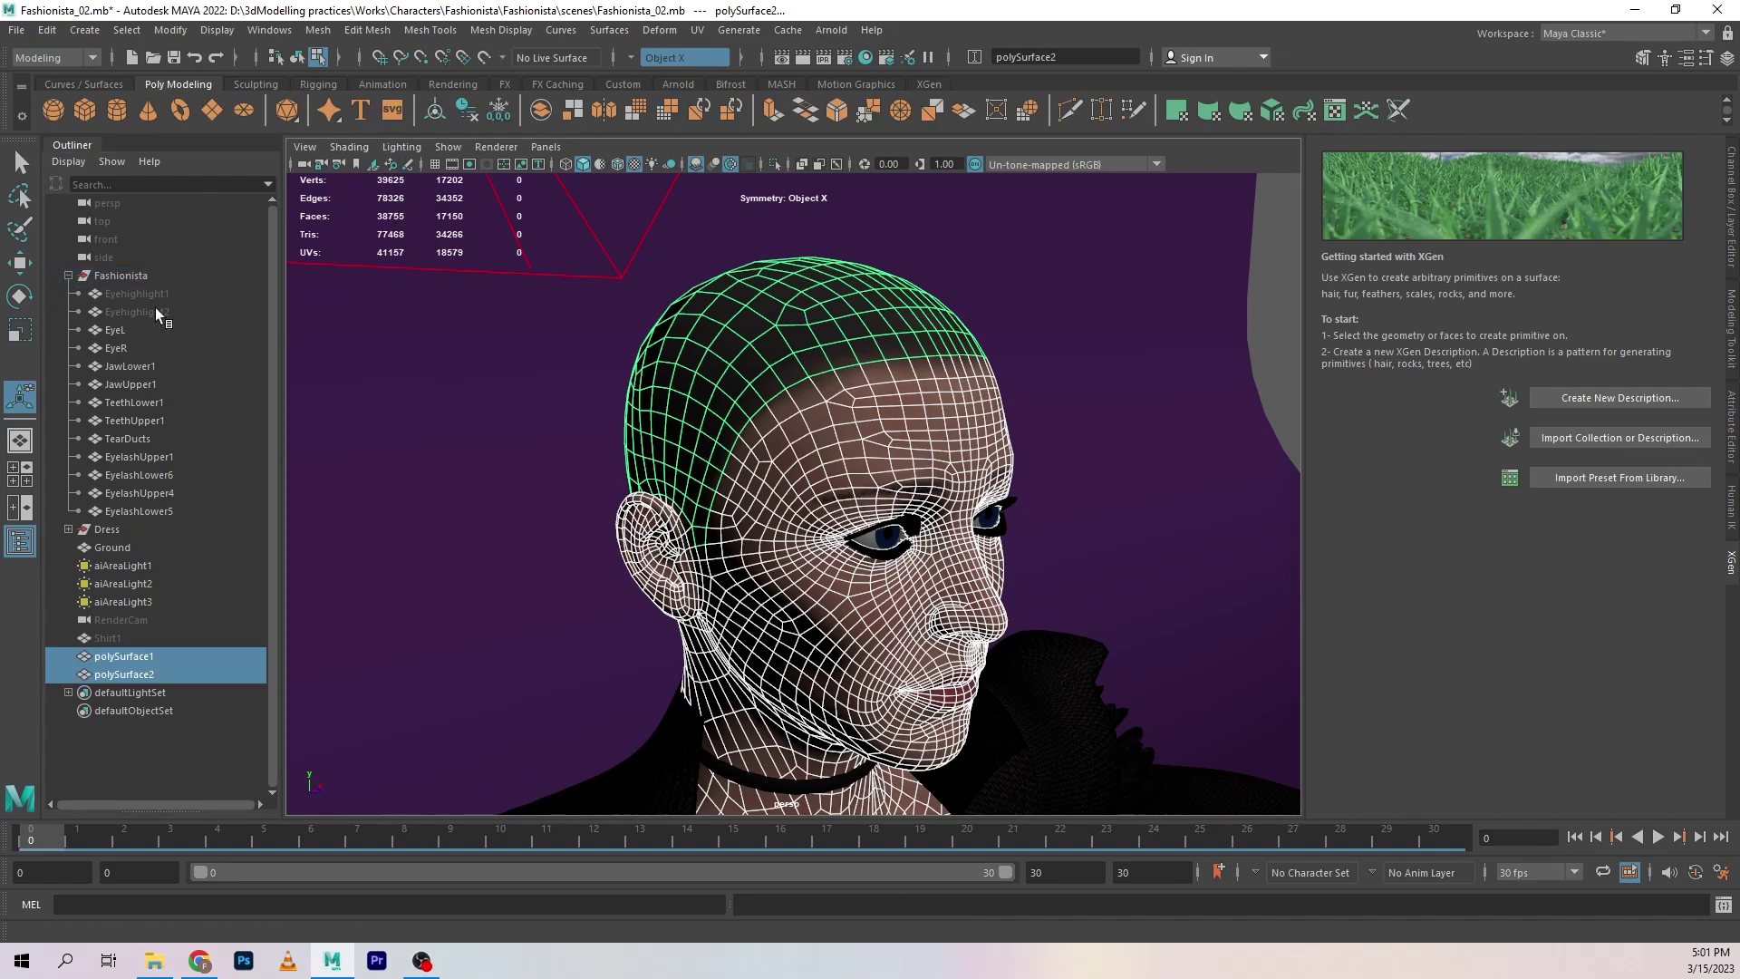
Rename polySurface1 as Basemesh and polySurface2 as Scalp.
left_click(140, 657)
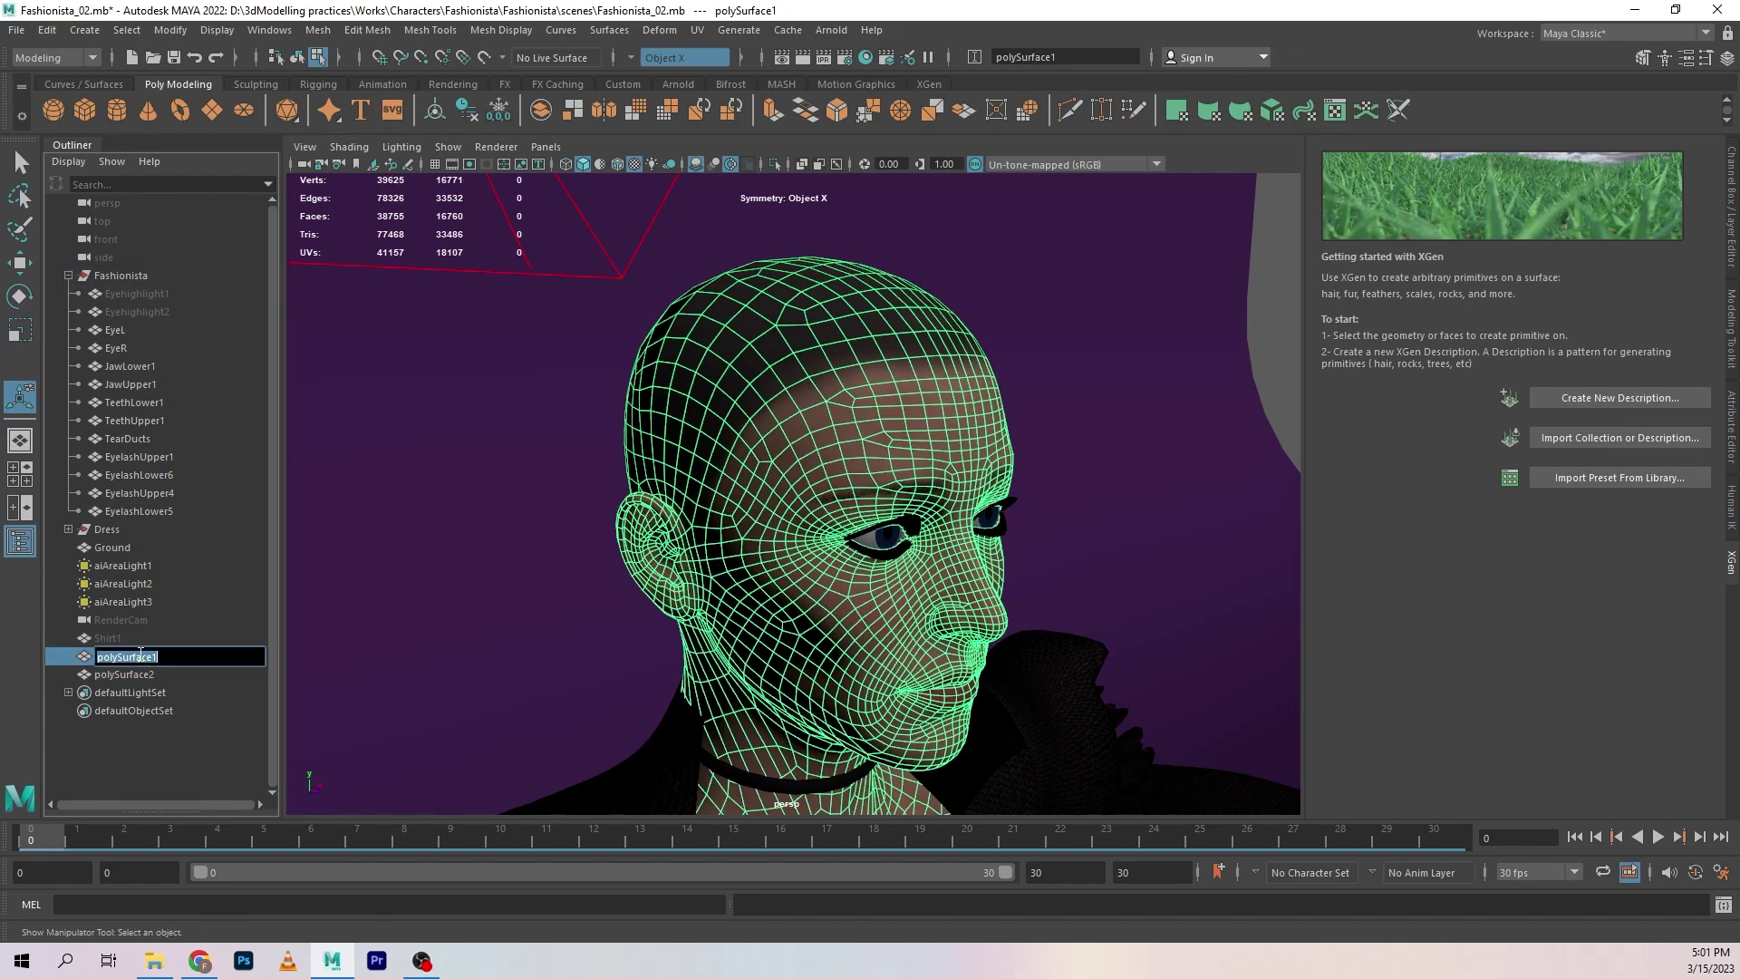
type("Basemesh")
key("Return")
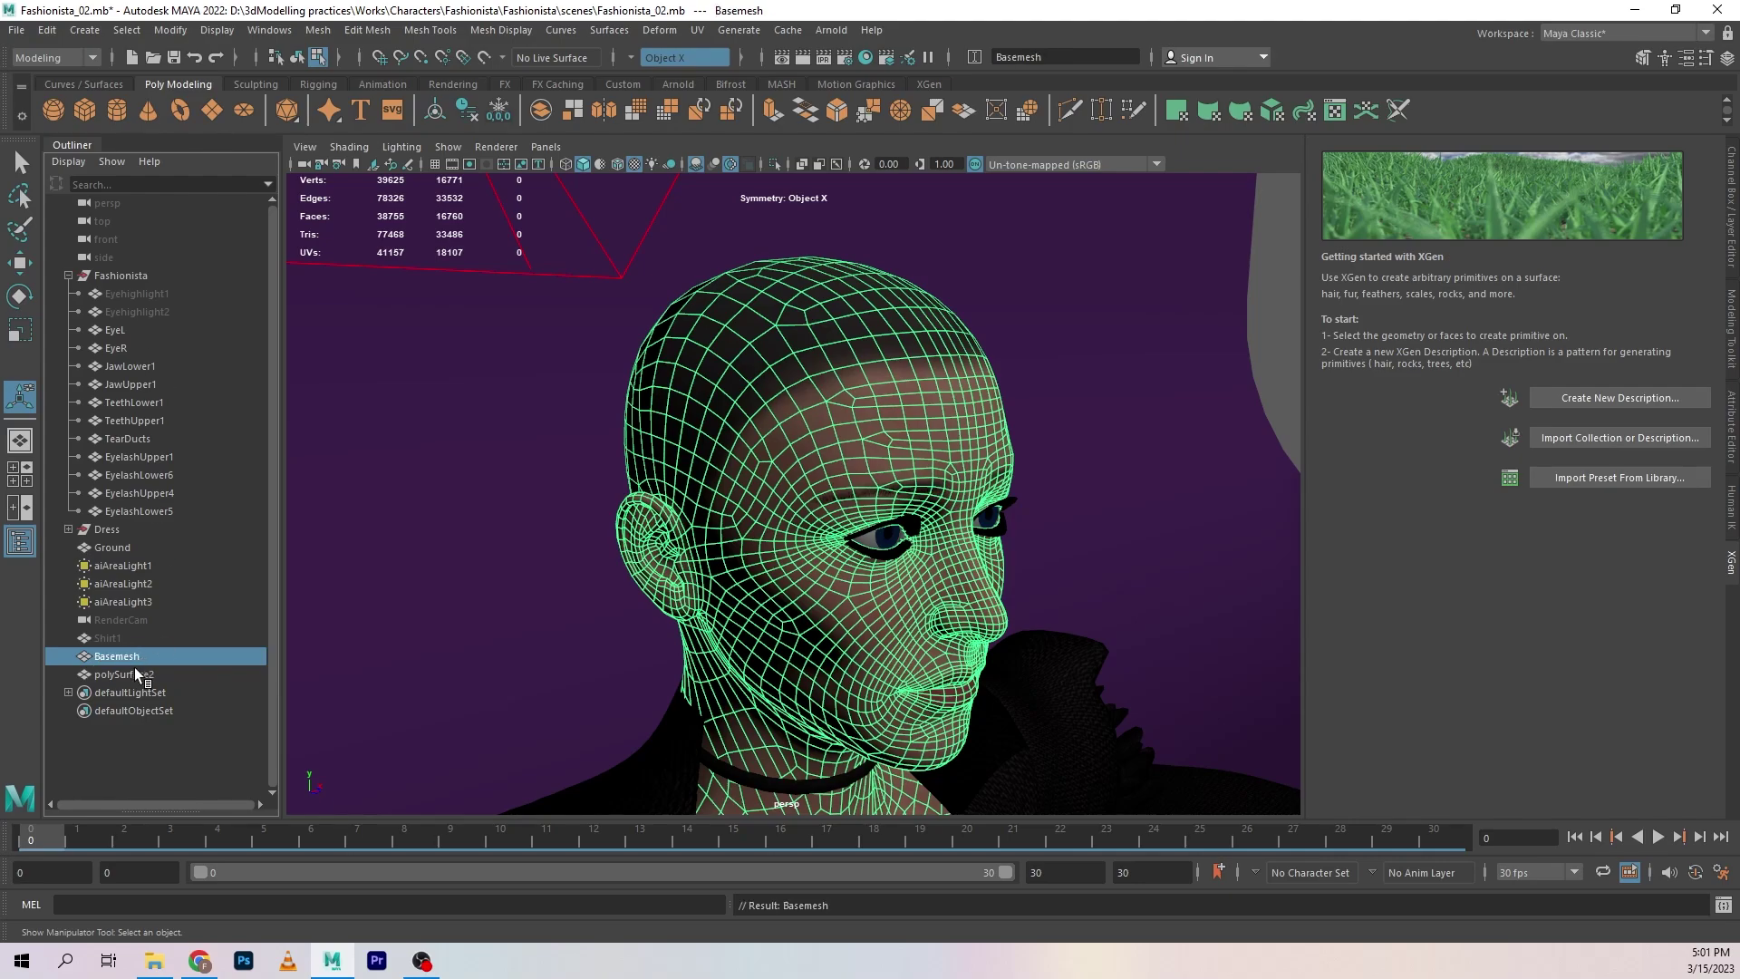
double_click(129, 674)
type("Scalp")
key("Return")
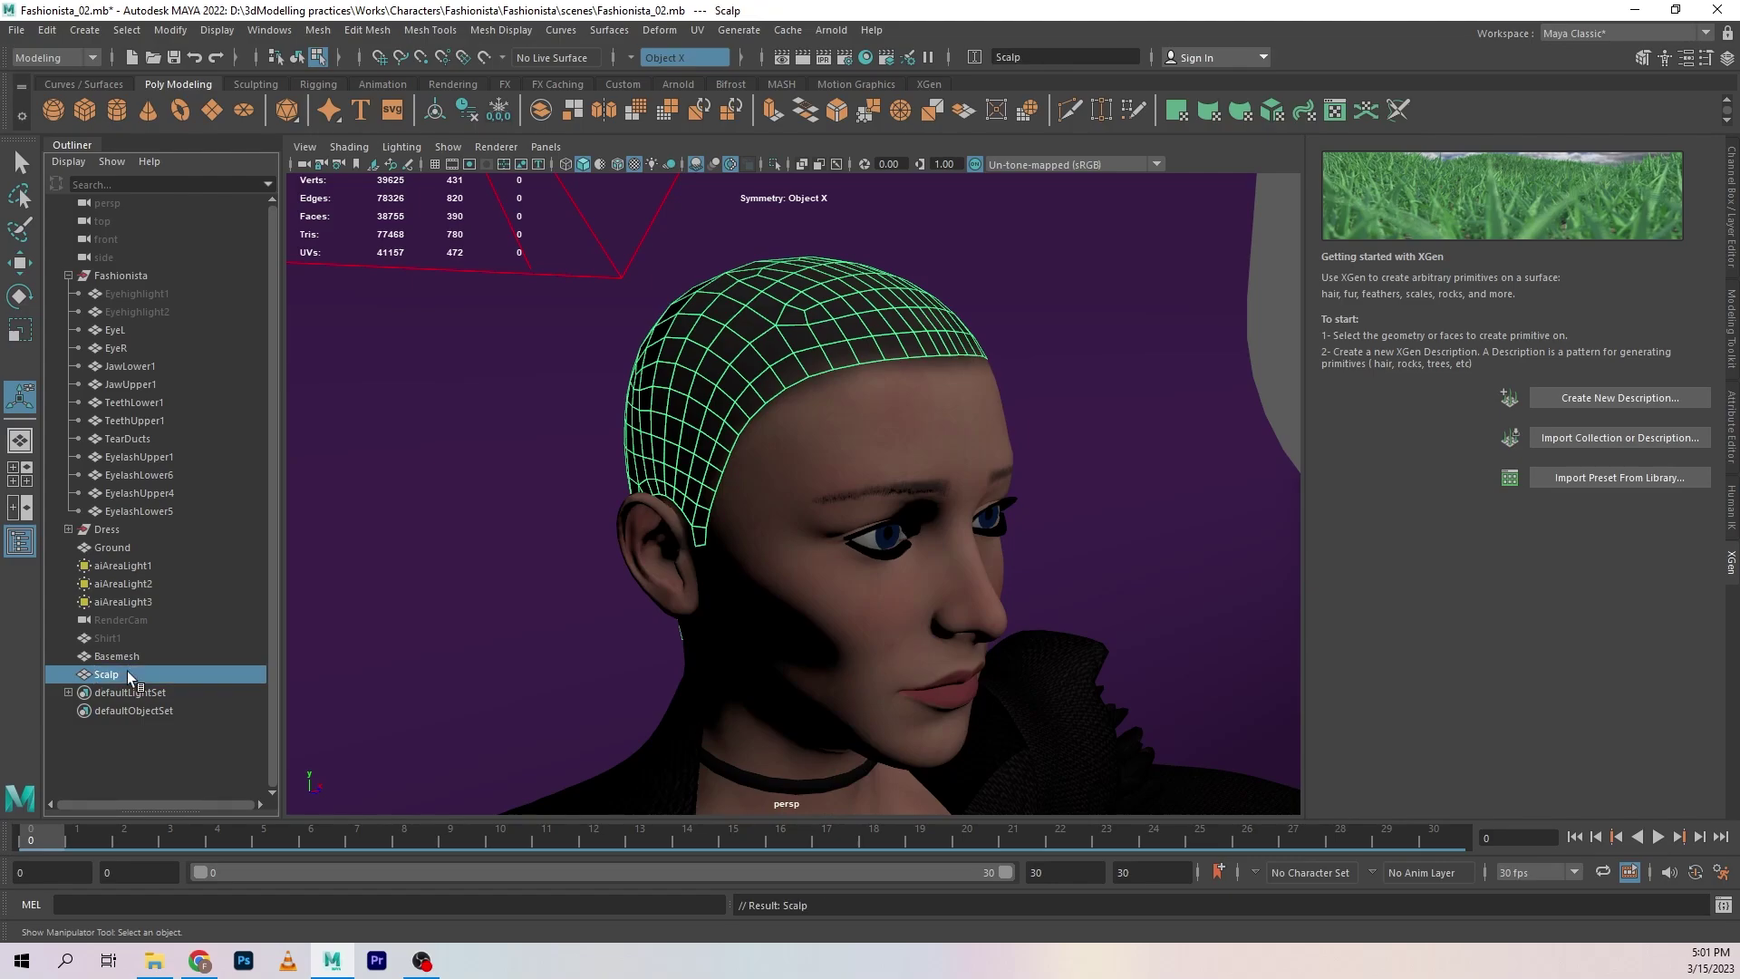
Move the Basemesh and Scalp meshes into the Fashionista group.
left_click(132, 660, "ctrl")
left_click_drag(134, 448, 127, 286)
left_click(116, 293)
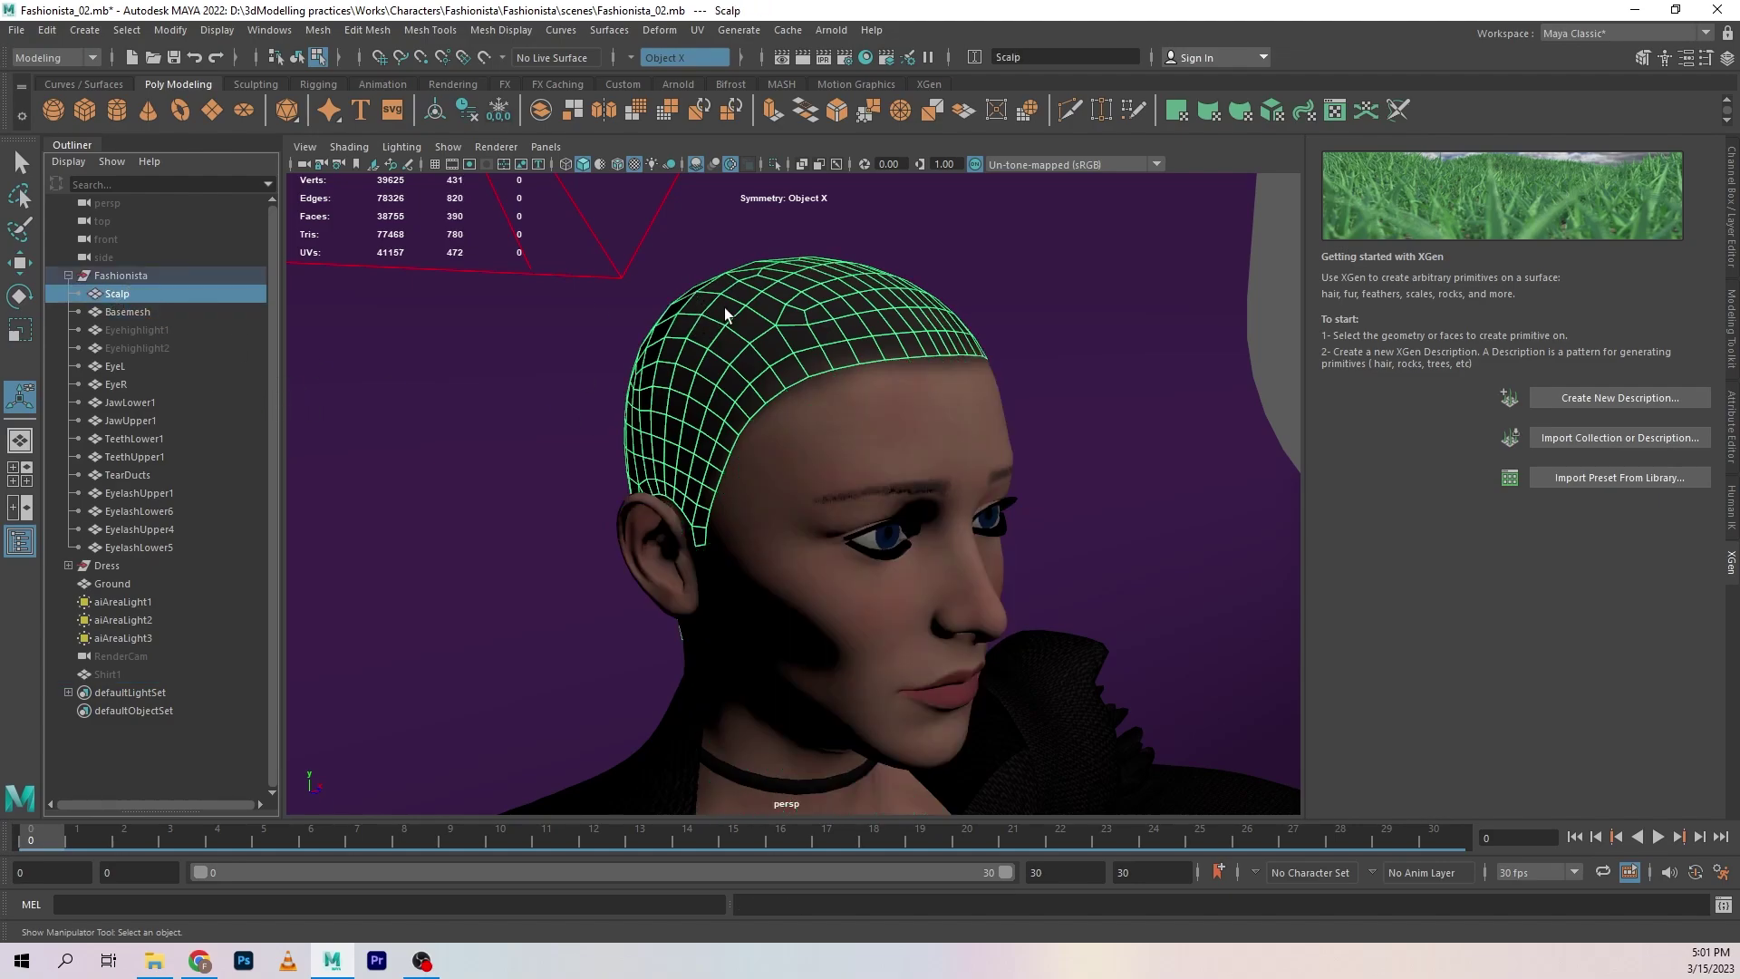
Apply a planar UV projection to the Scalp mesh, fitted to its bounding box and projected from the Y axis.
left_click(697, 29)
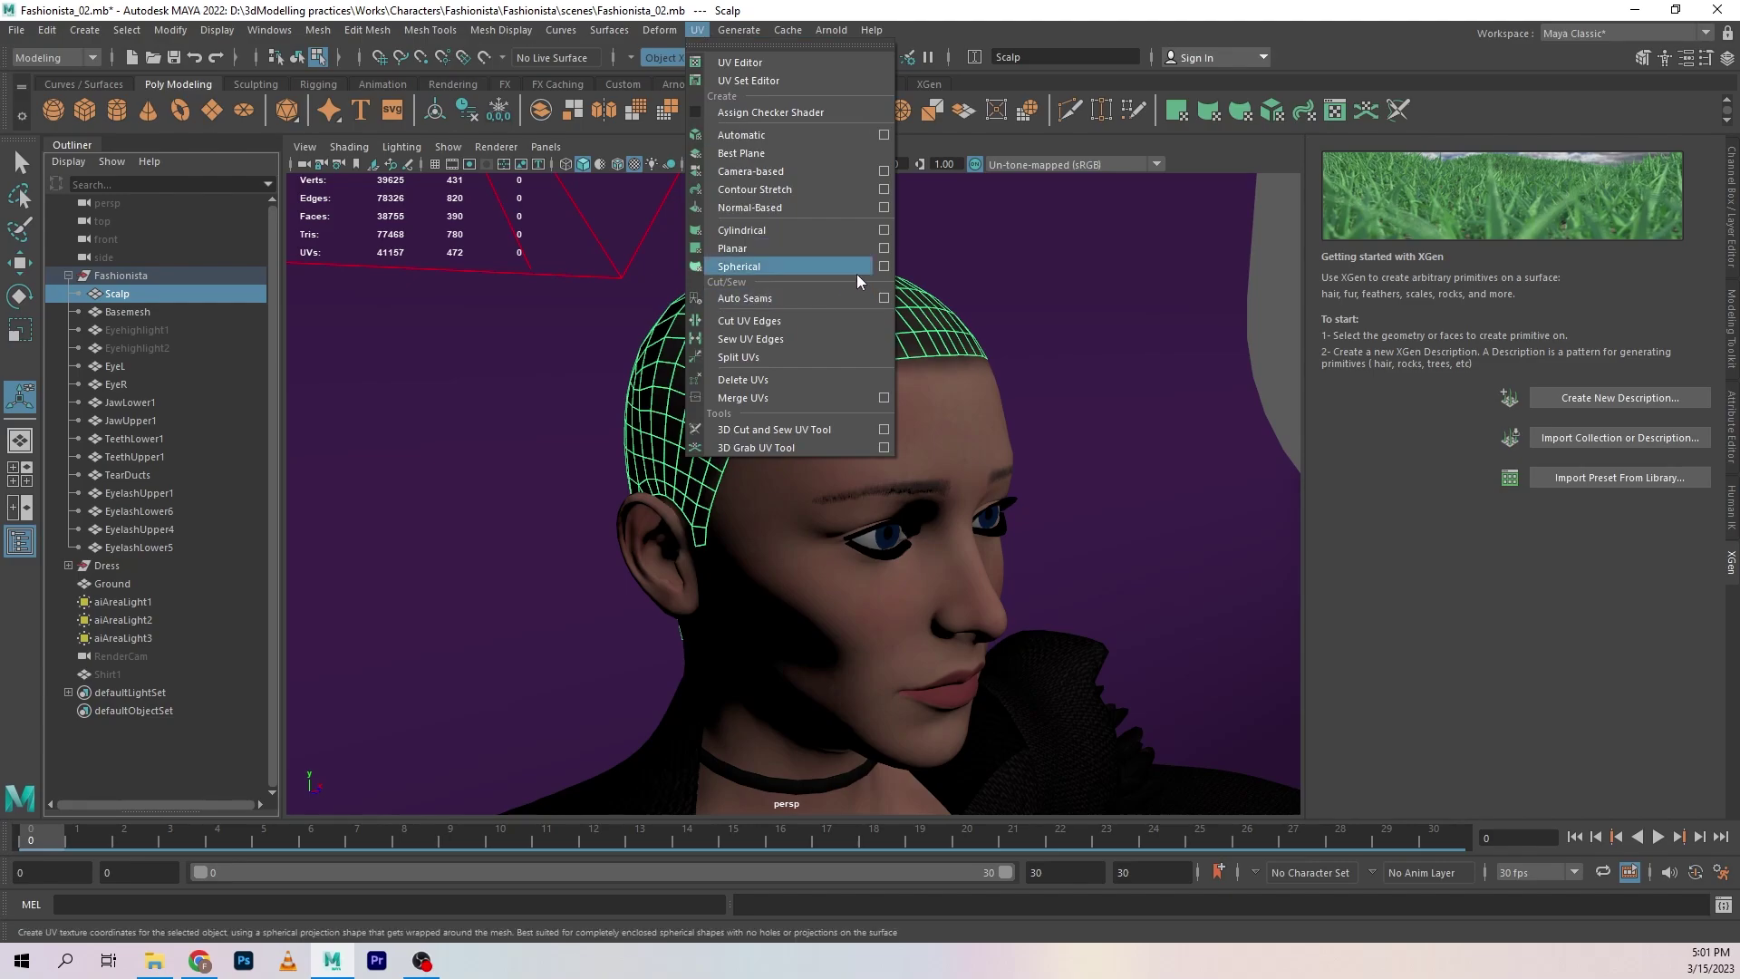
left_click(883, 250)
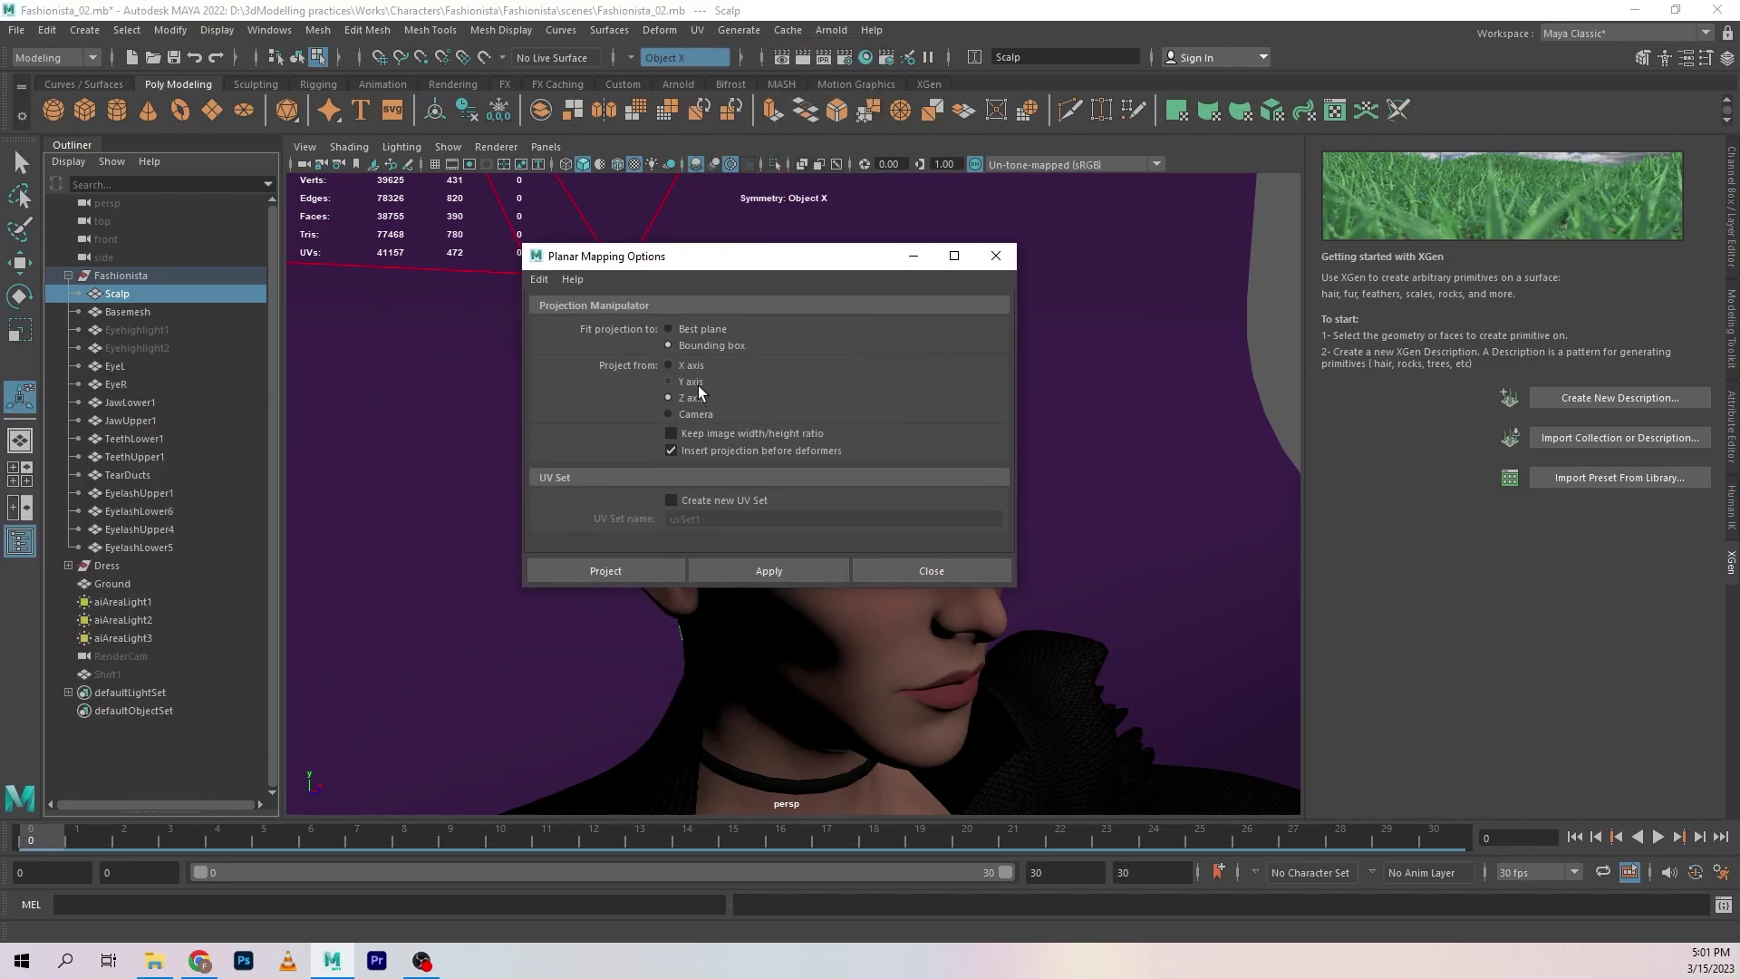
left_click(696, 382)
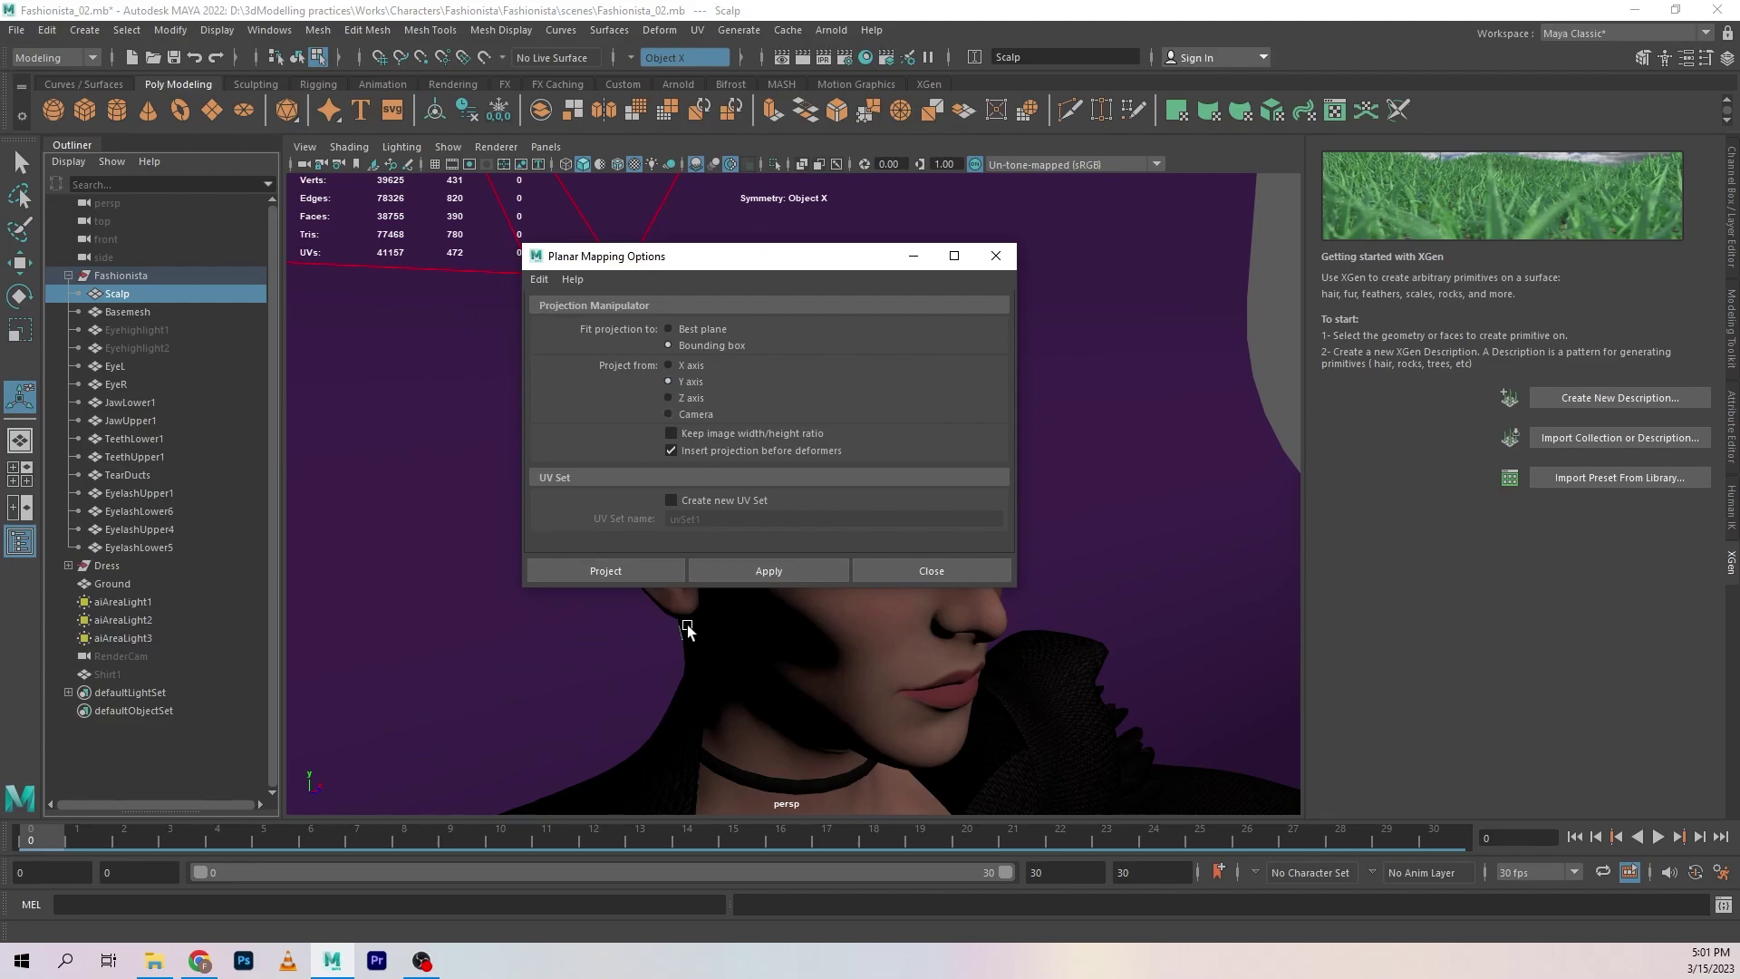
left_click(618, 571)
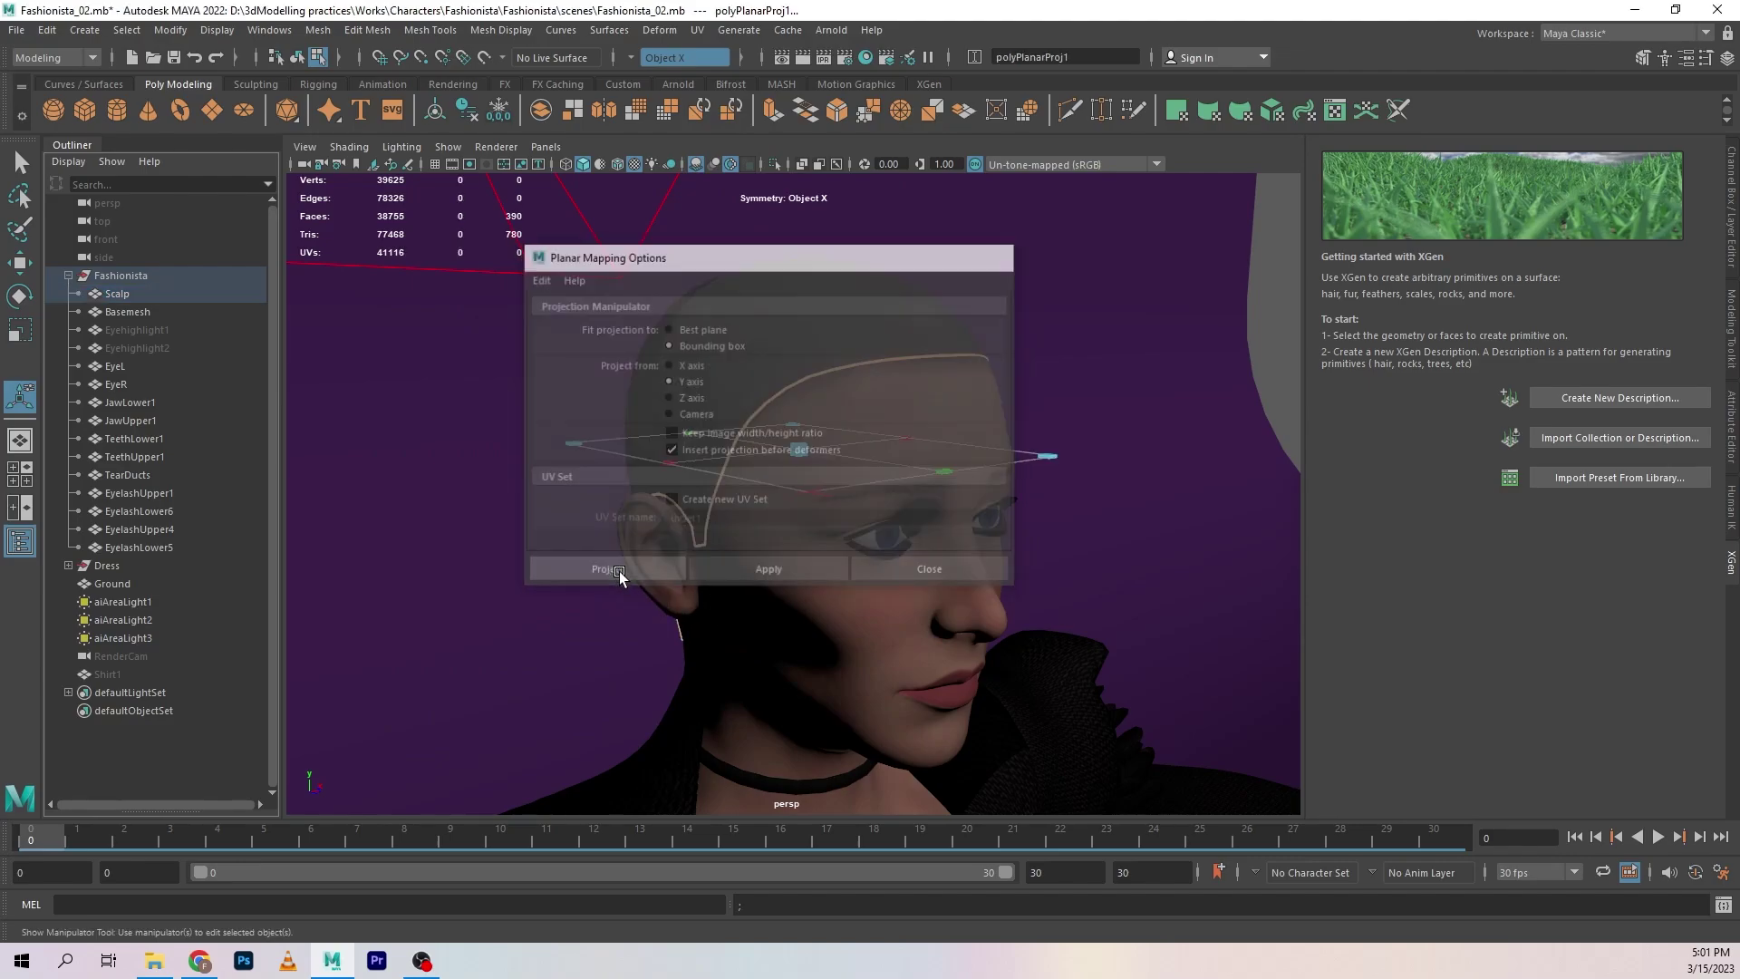
Show the object's channel values and assign the default initialShadingGroup material to the Scalp mesh.
left_click(1728, 233)
key("w")
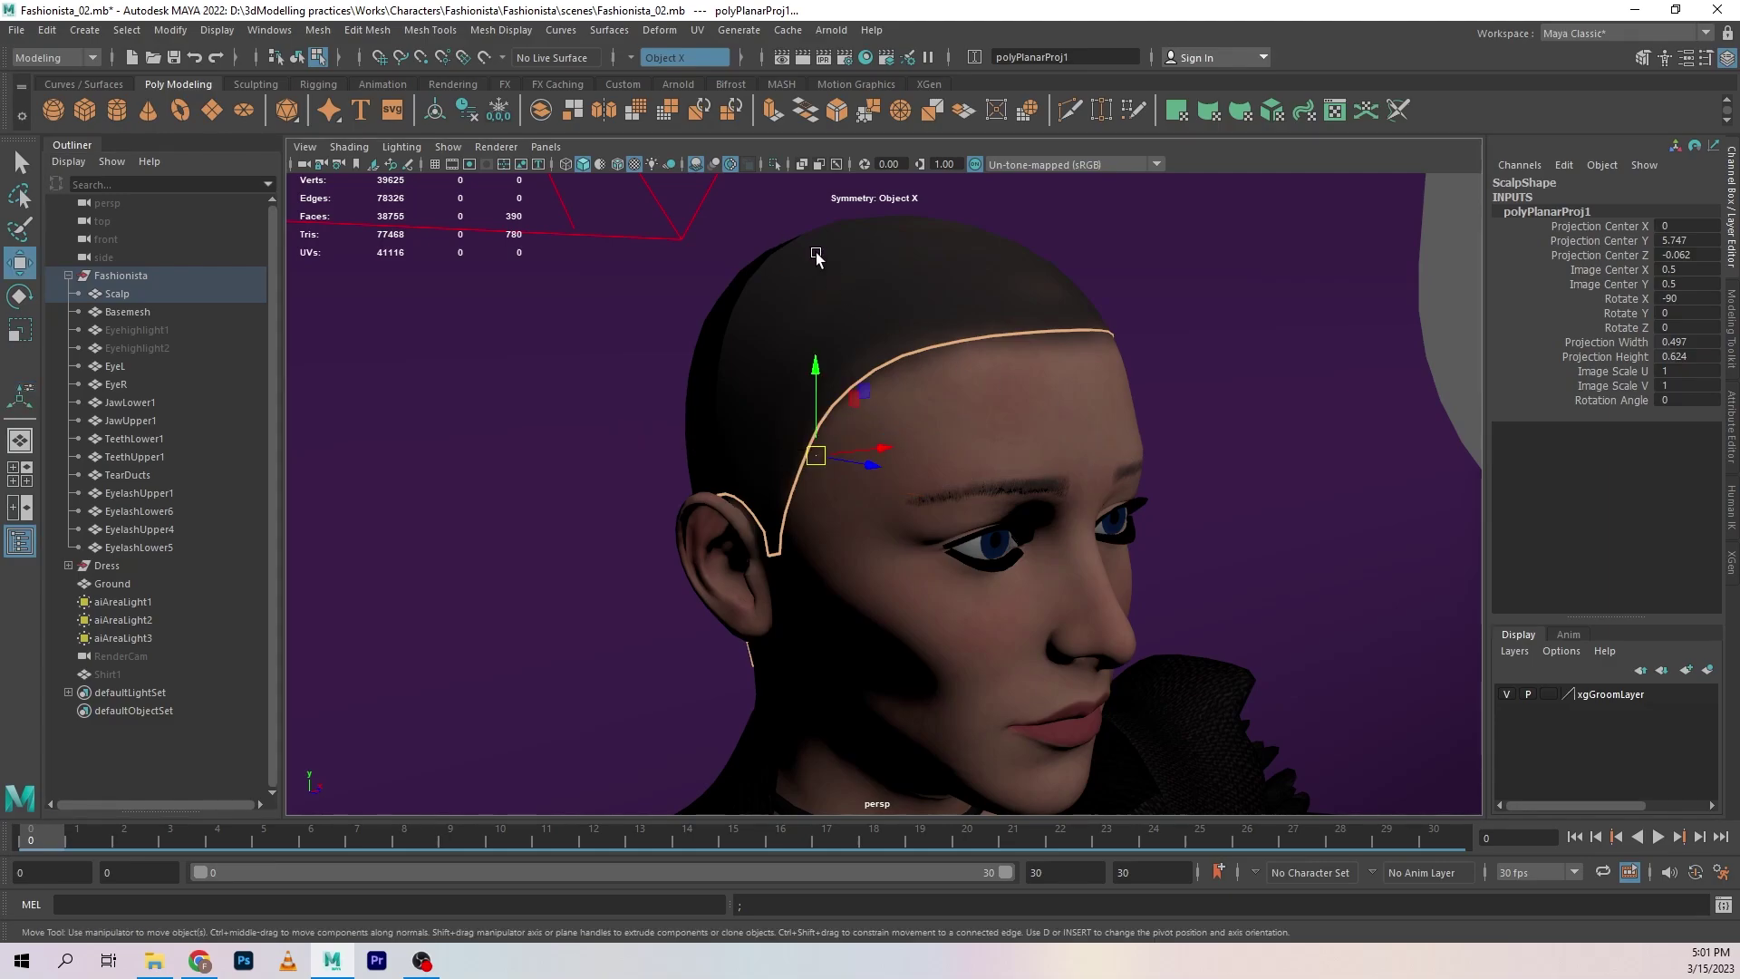
left_click(116, 295)
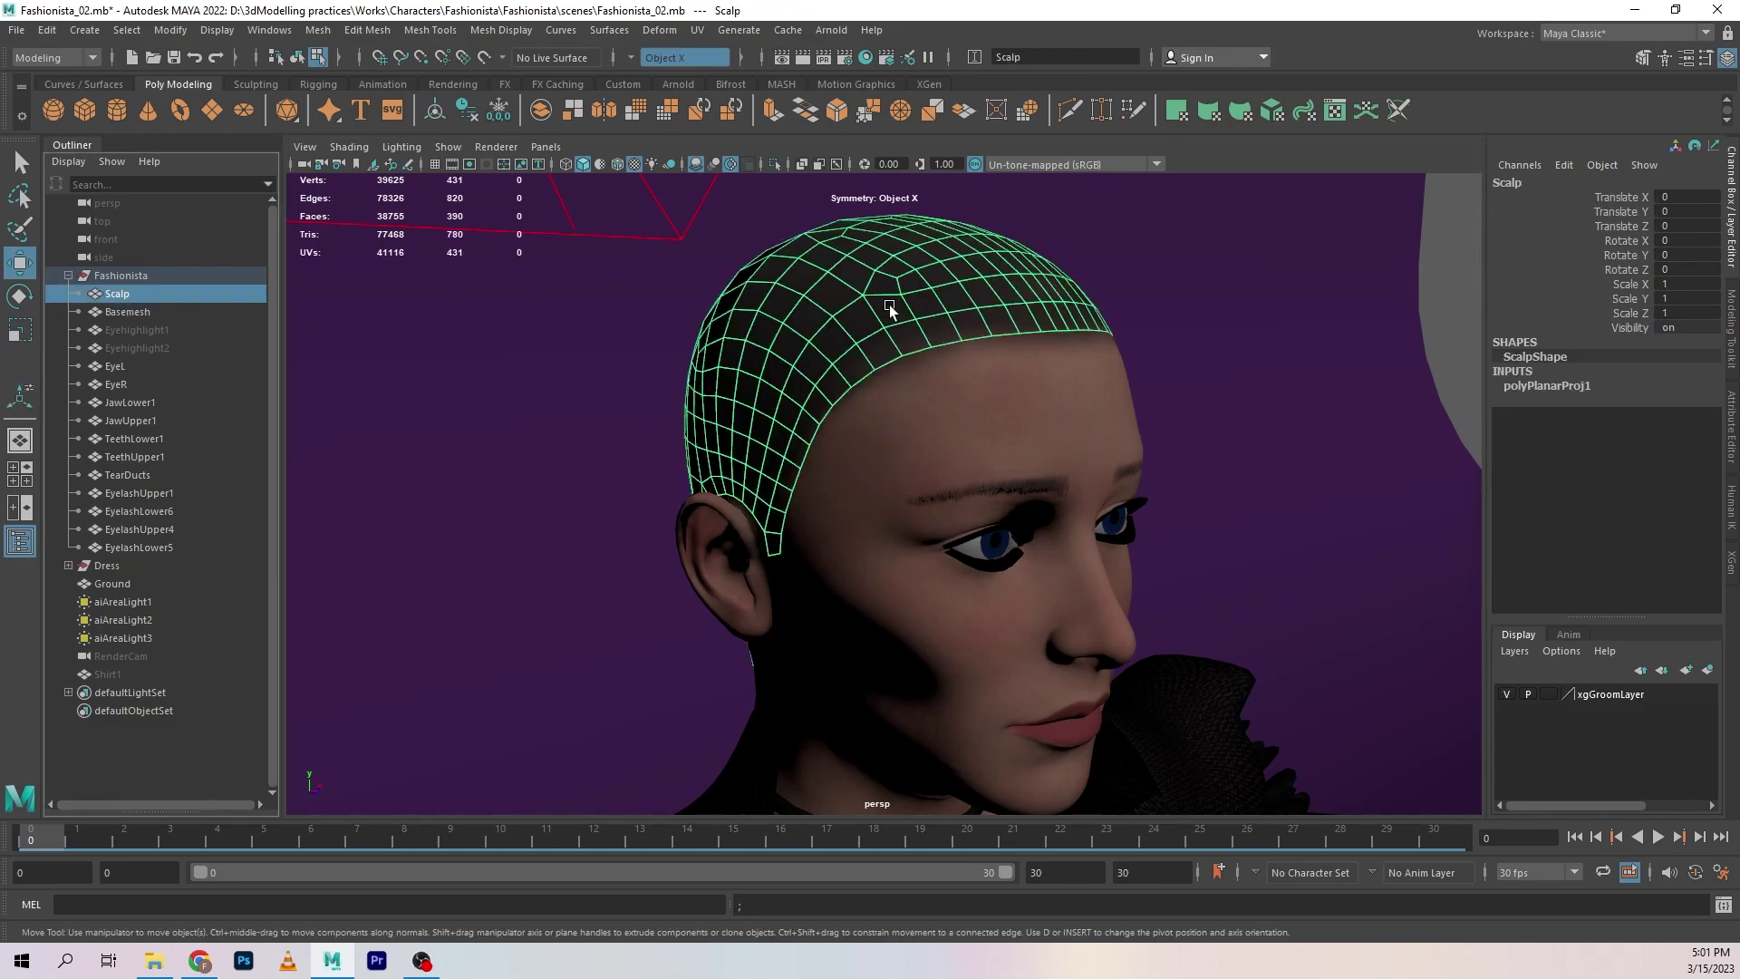
right_click_drag(875, 301, 1018, 903)
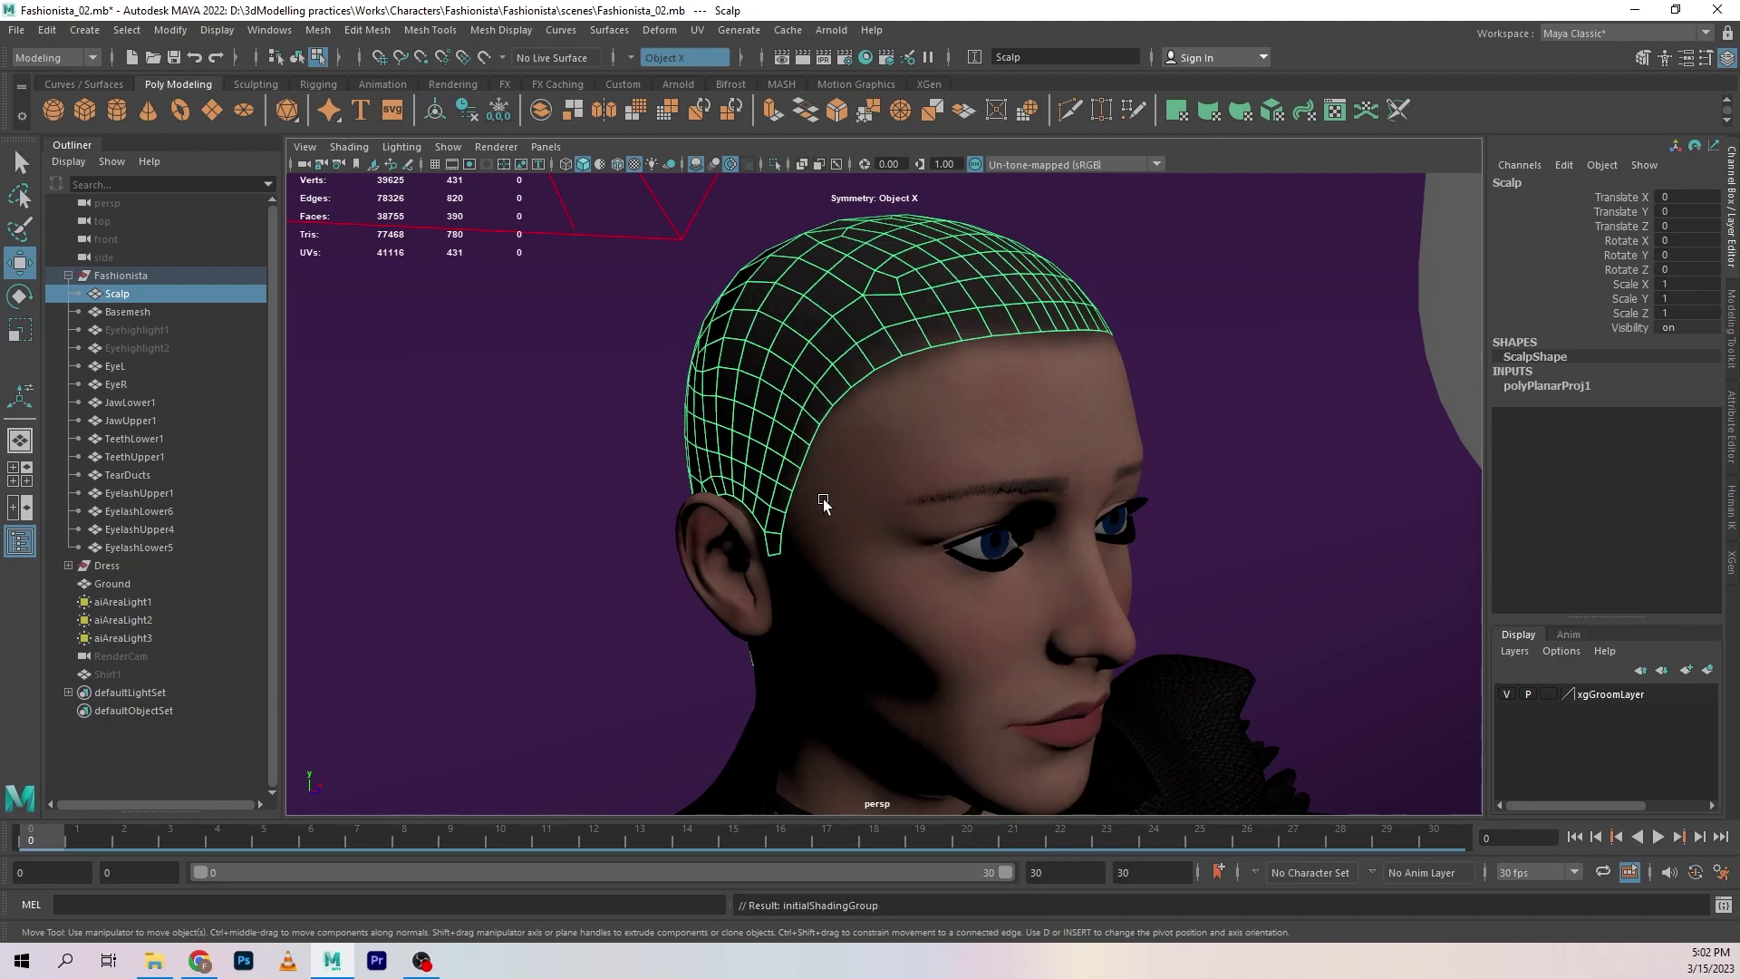
left_click_drag(877, 562, 1179, 471, "alt")
left_click(1296, 406)
double_click(965, 351)
left_click_drag(1006, 474, 863, 649, "alt")
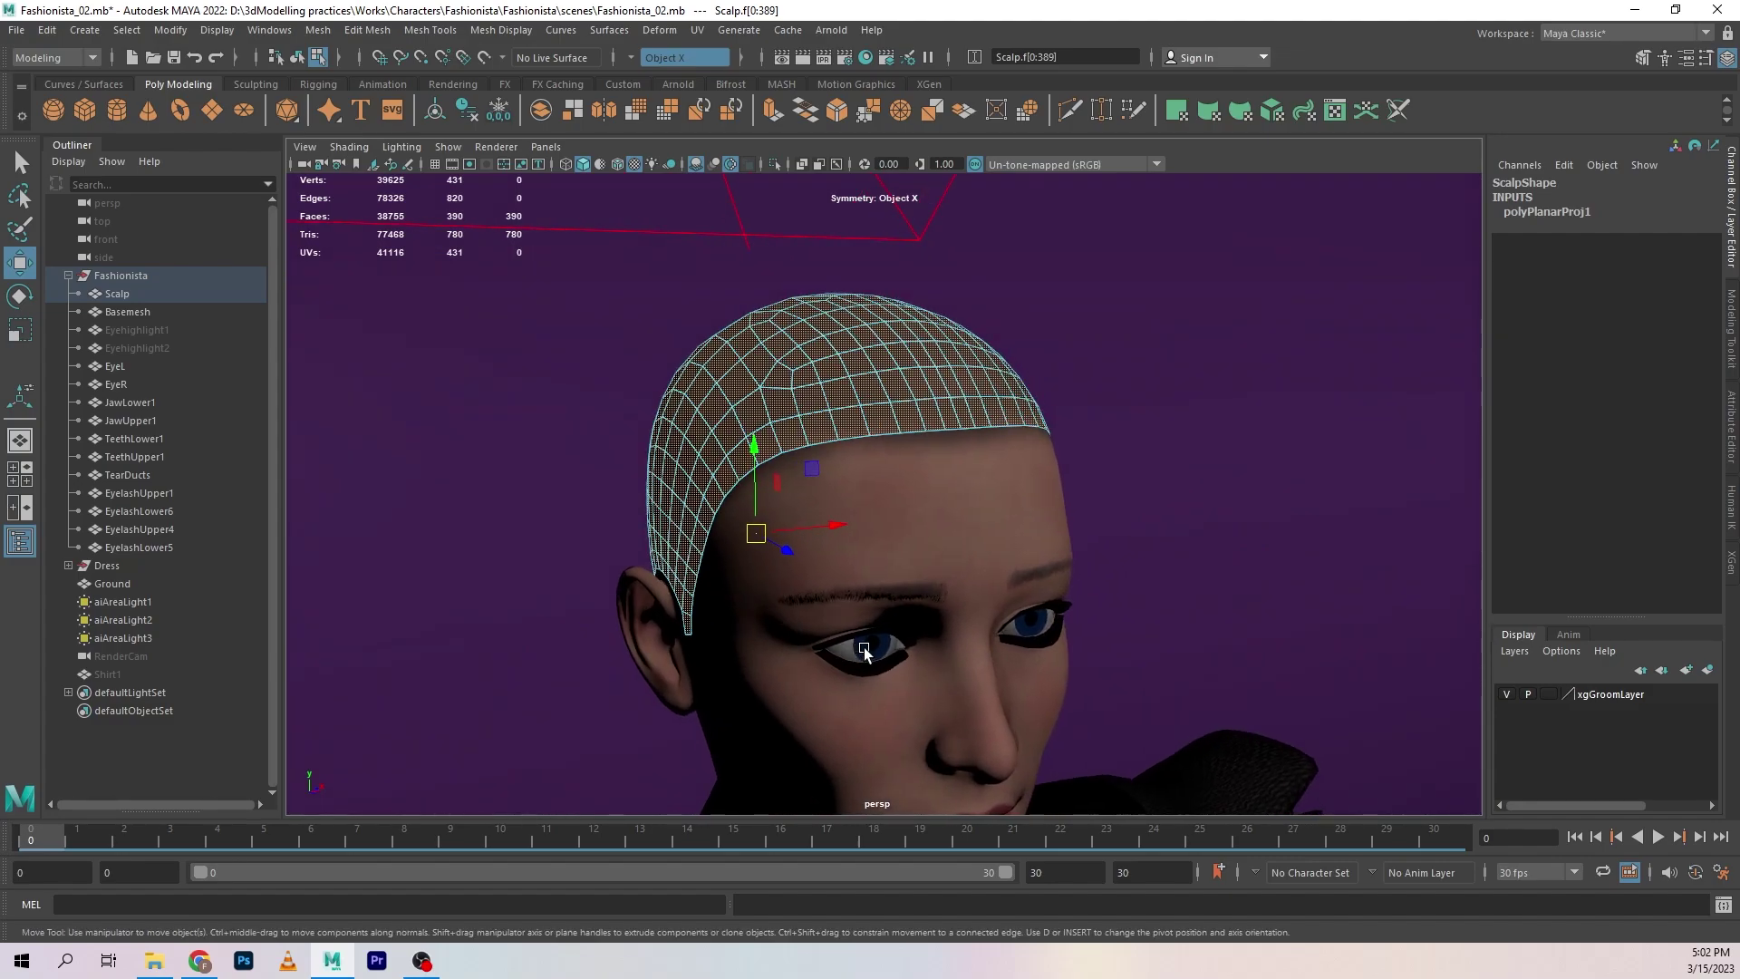
left_click(140, 295)
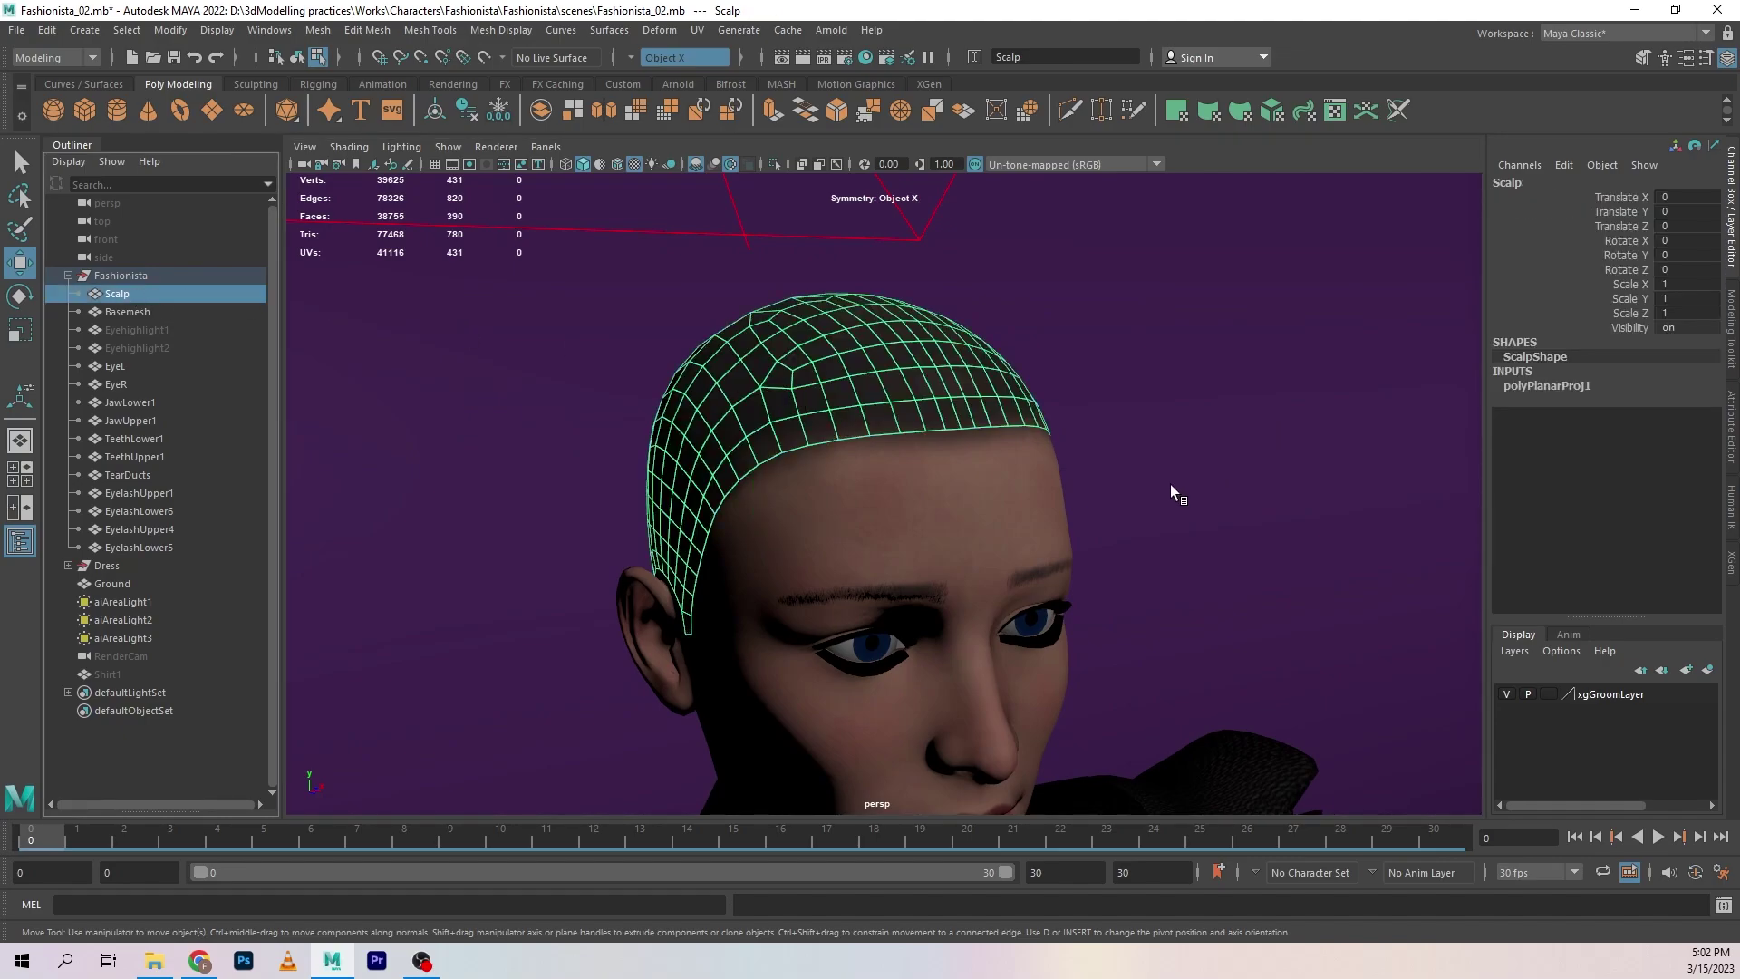
mouse_move(1173, 493)
left_mouse_down("alt")
mouse_move(1209, 498)
mouse_move(1160, 471)
left_mouse_up("alt")
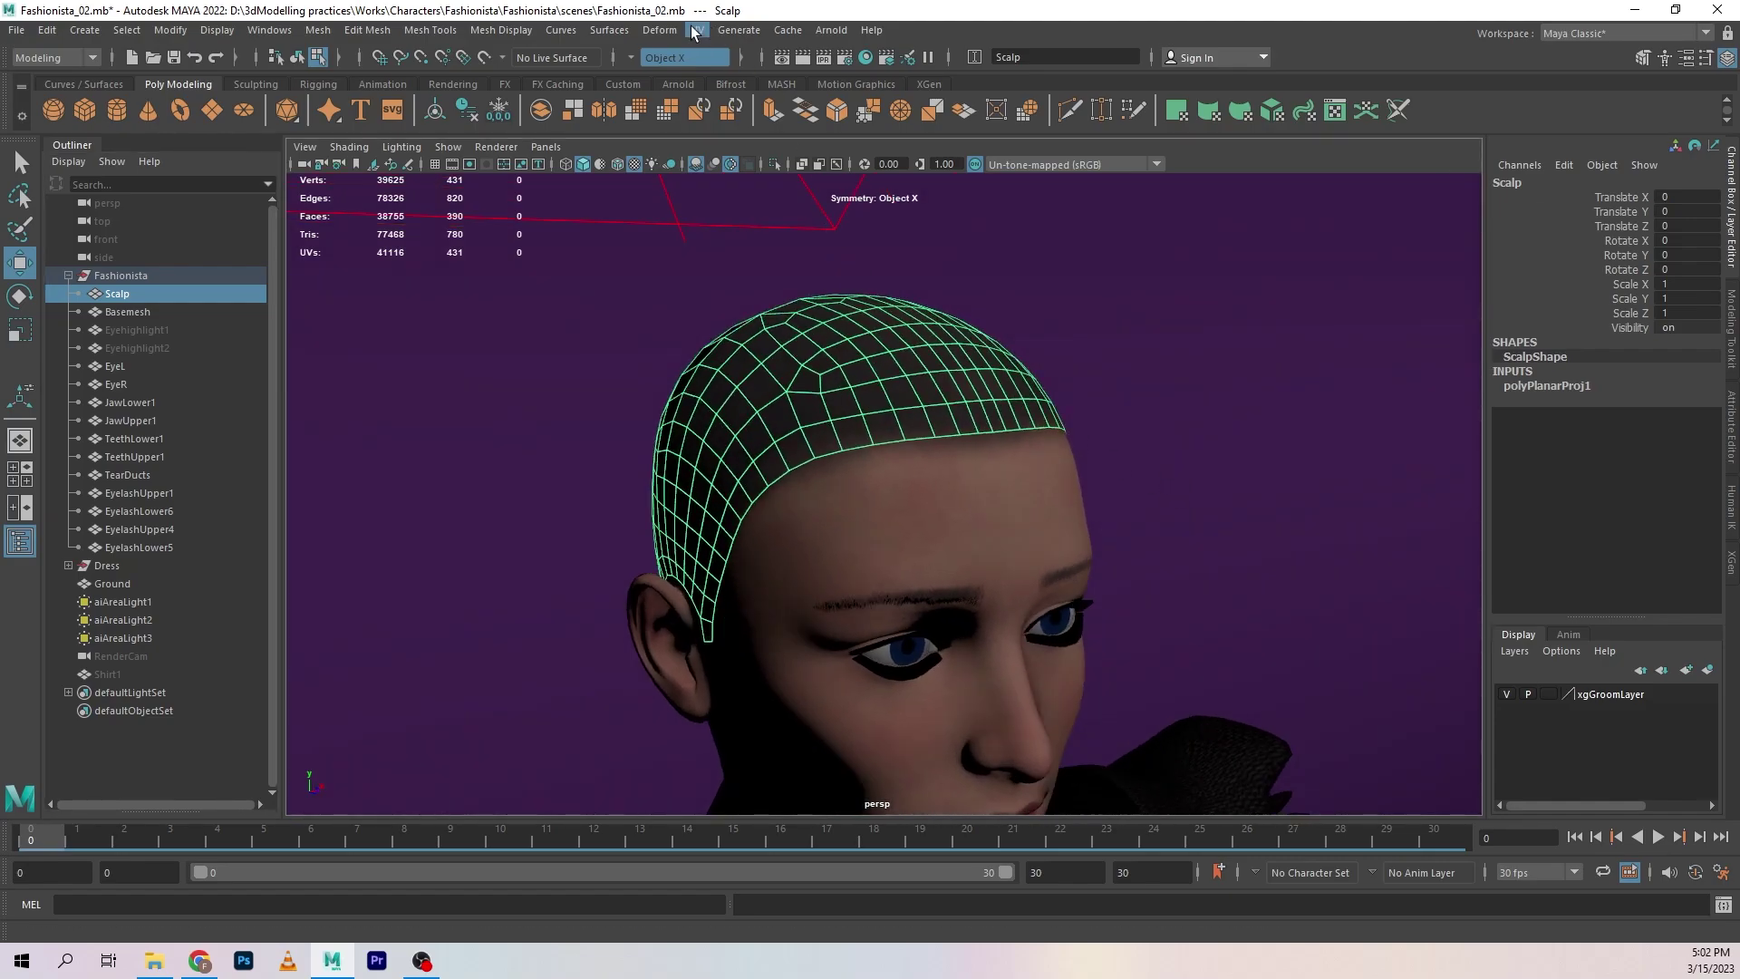
left_click(697, 30)
left_click(892, 256)
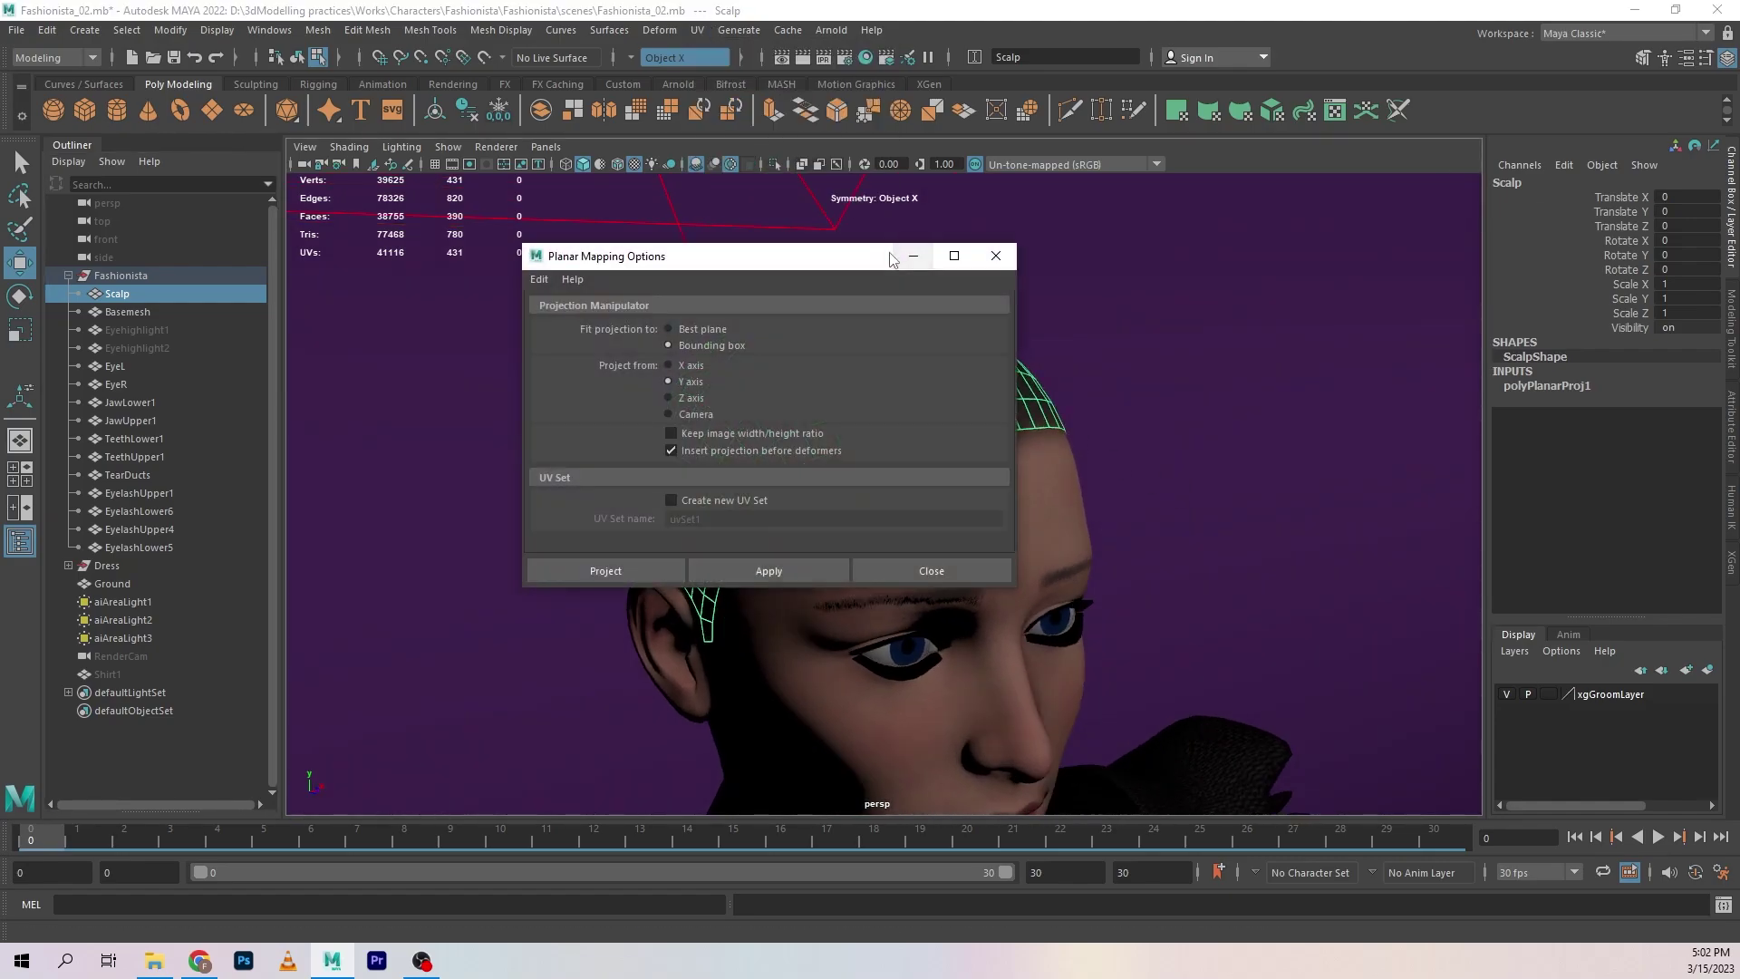
left_click(1001, 257)
Open the Scalp mesh in the UV Editor and unfold its UV shell.
left_click(694, 30)
left_click(723, 57)
right_click_drag(854, 430, 672, 426)
left_click(699, 463)
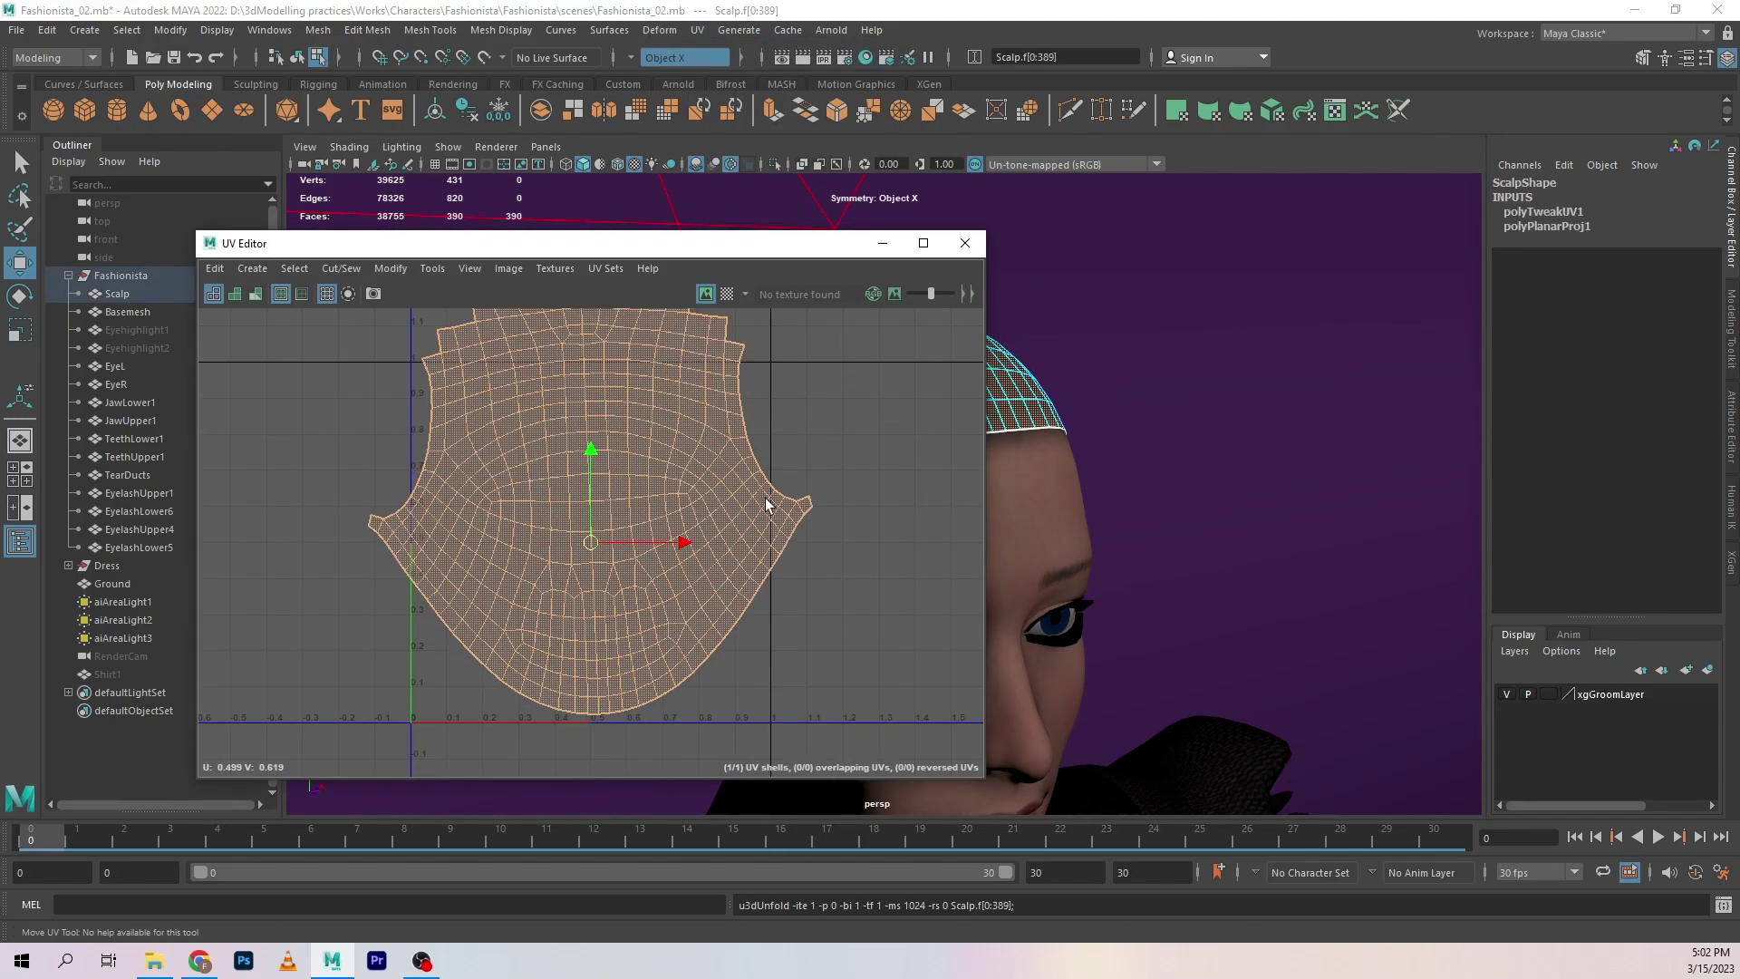
Scale the scalp's UV shell down to the width of the 0–1 tile and lower it inside the tile.
key("e")
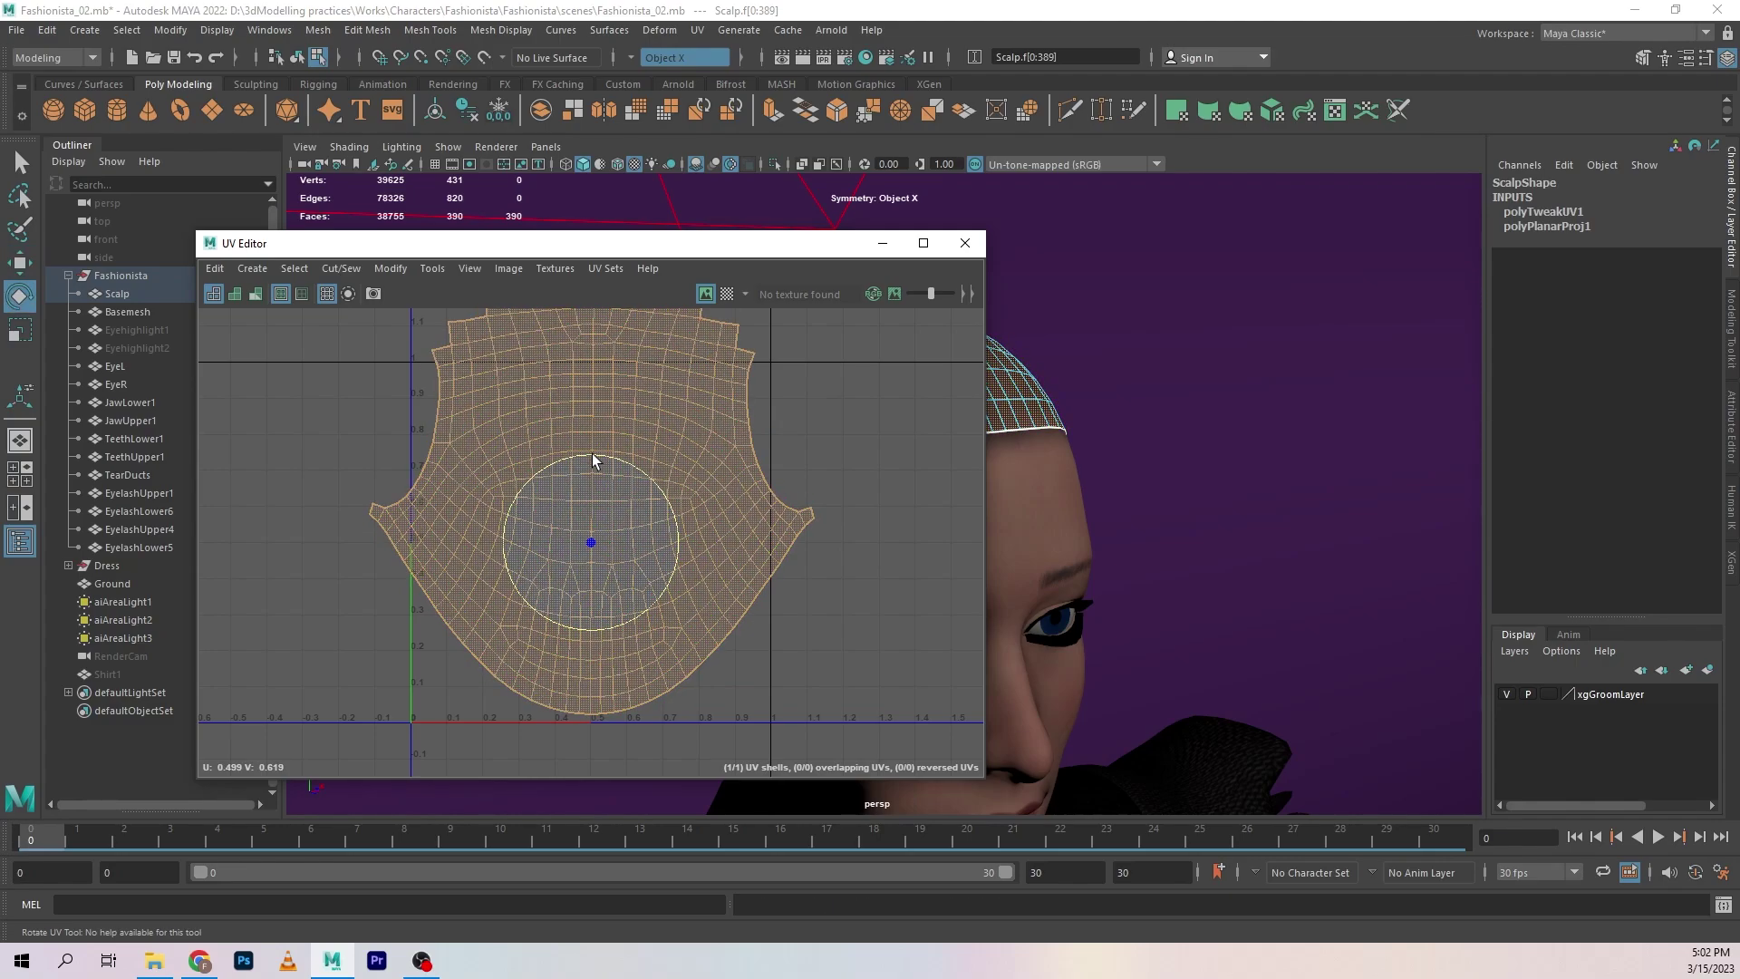
key("r")
left_click_drag(583, 537, 569, 545)
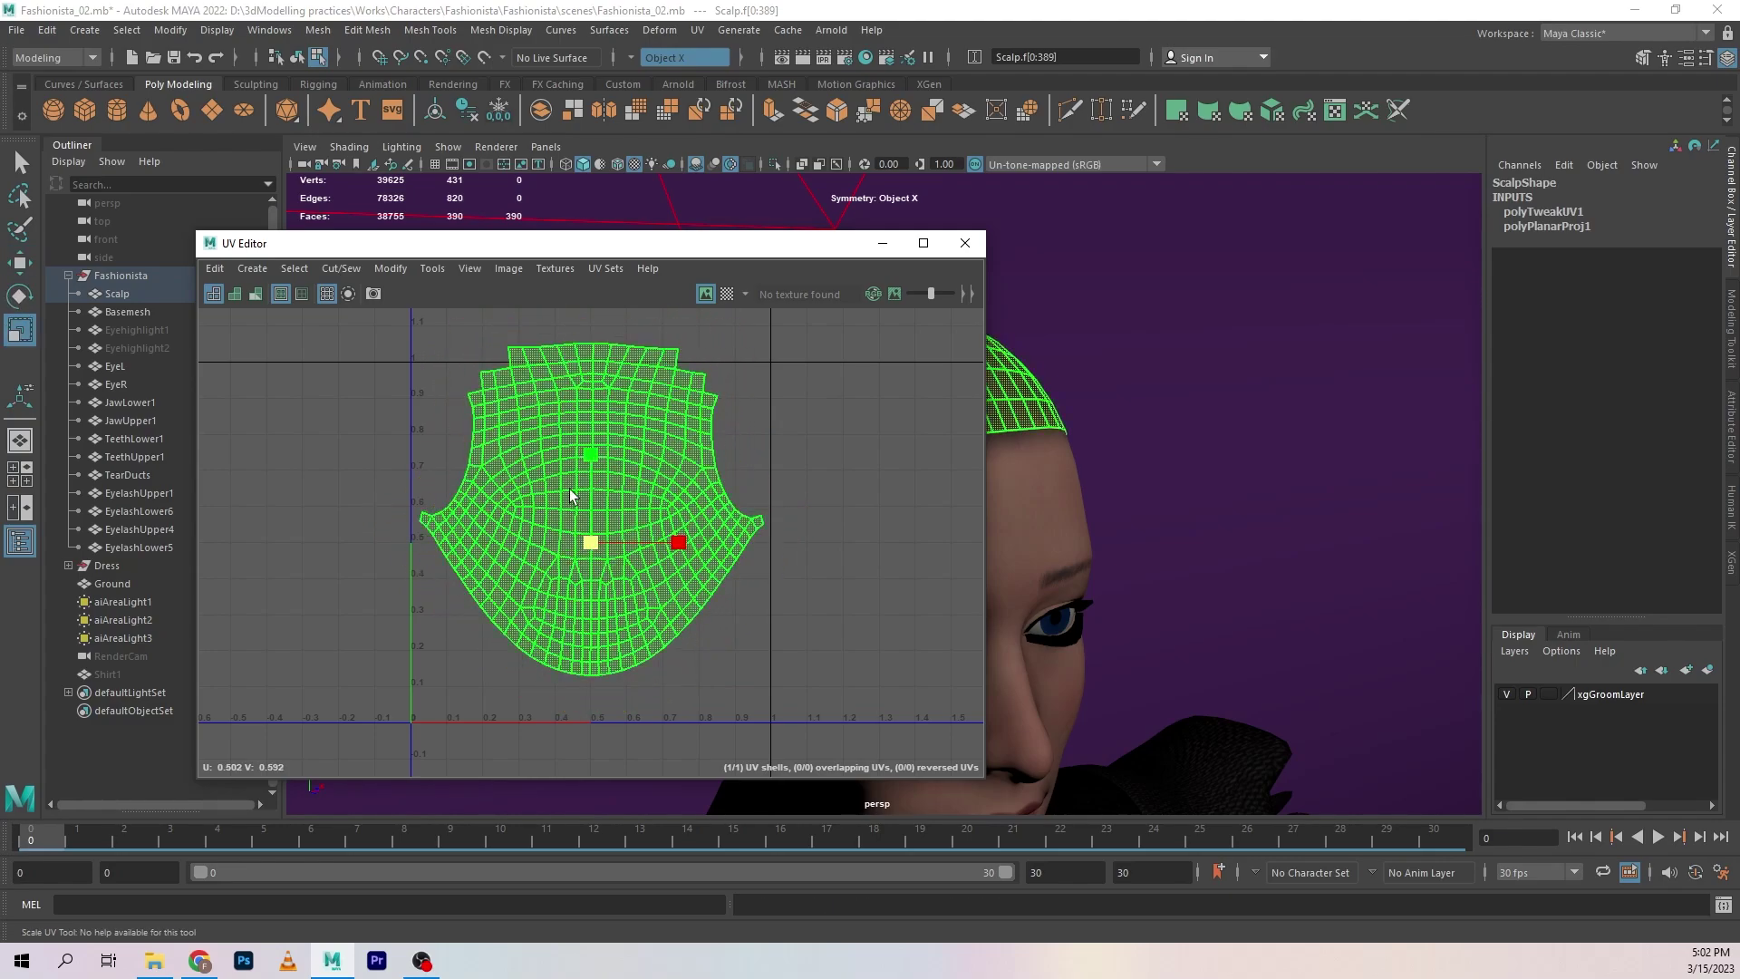
key("e")
left_click_drag(573, 459, 571, 460)
key("w")
left_click_drag(589, 546, 590, 573)
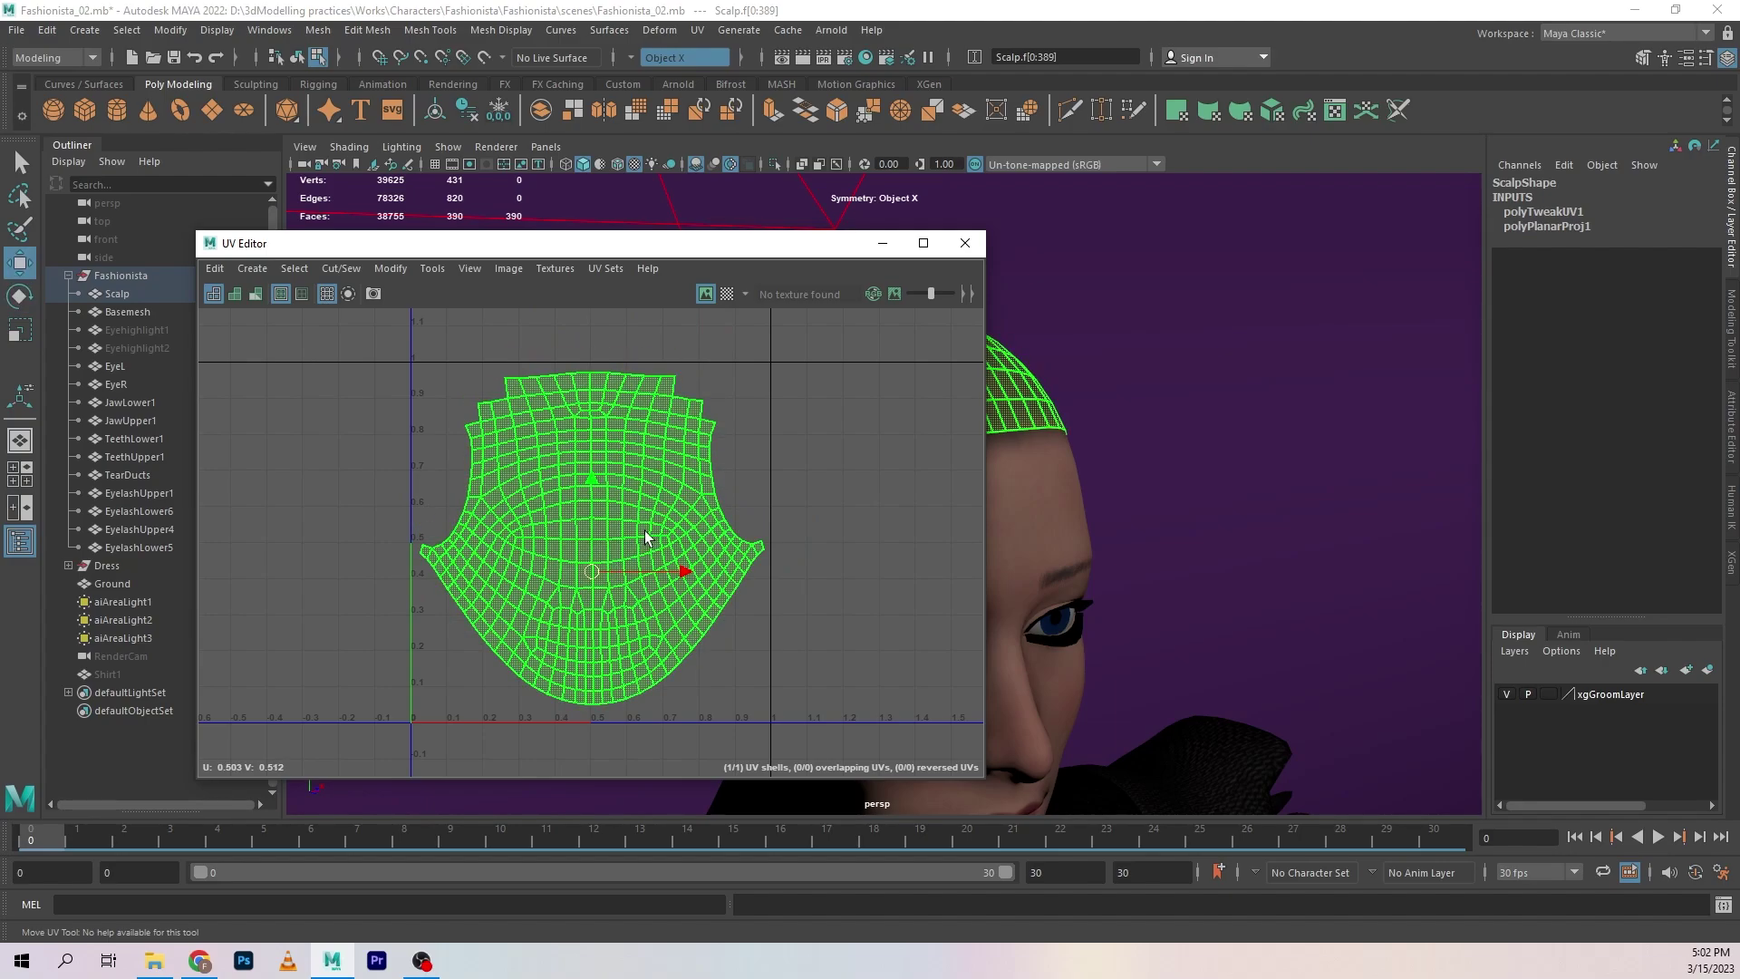
Enlarge the scalp's UV shell slightly to fill the 0–1 tile, clear the selection and close the UV Editor.
key("r")
left_click(589, 569)
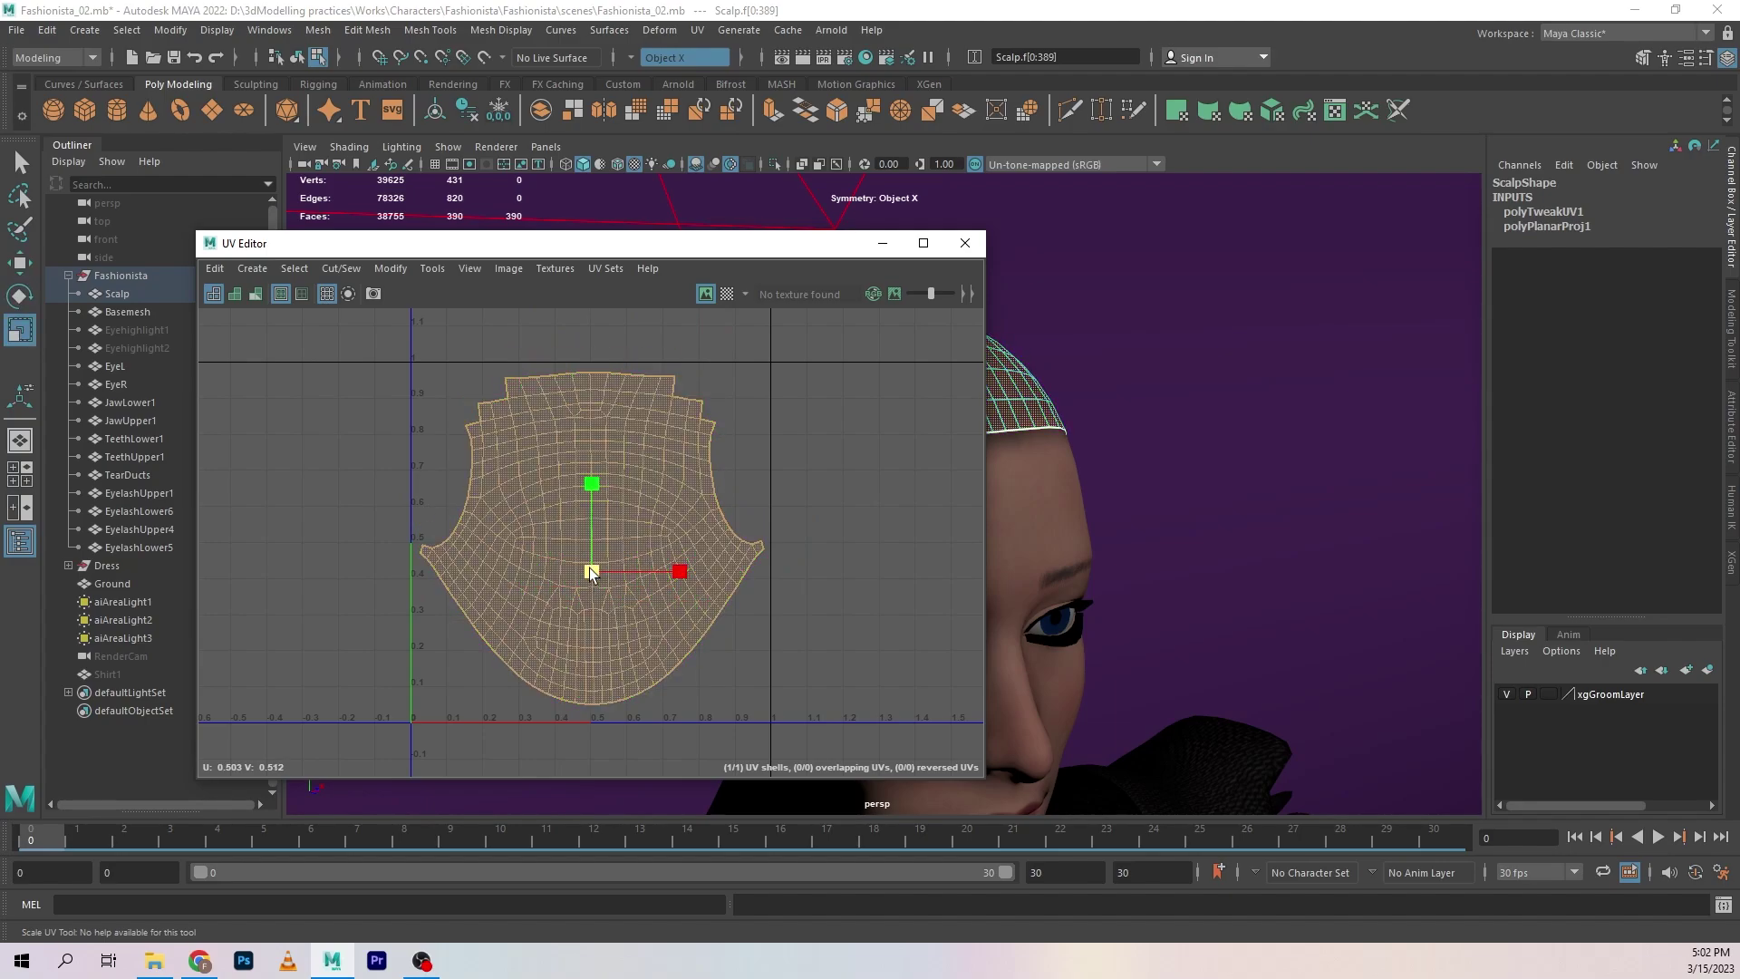
left_click_drag(592, 572, 594, 574)
key("w")
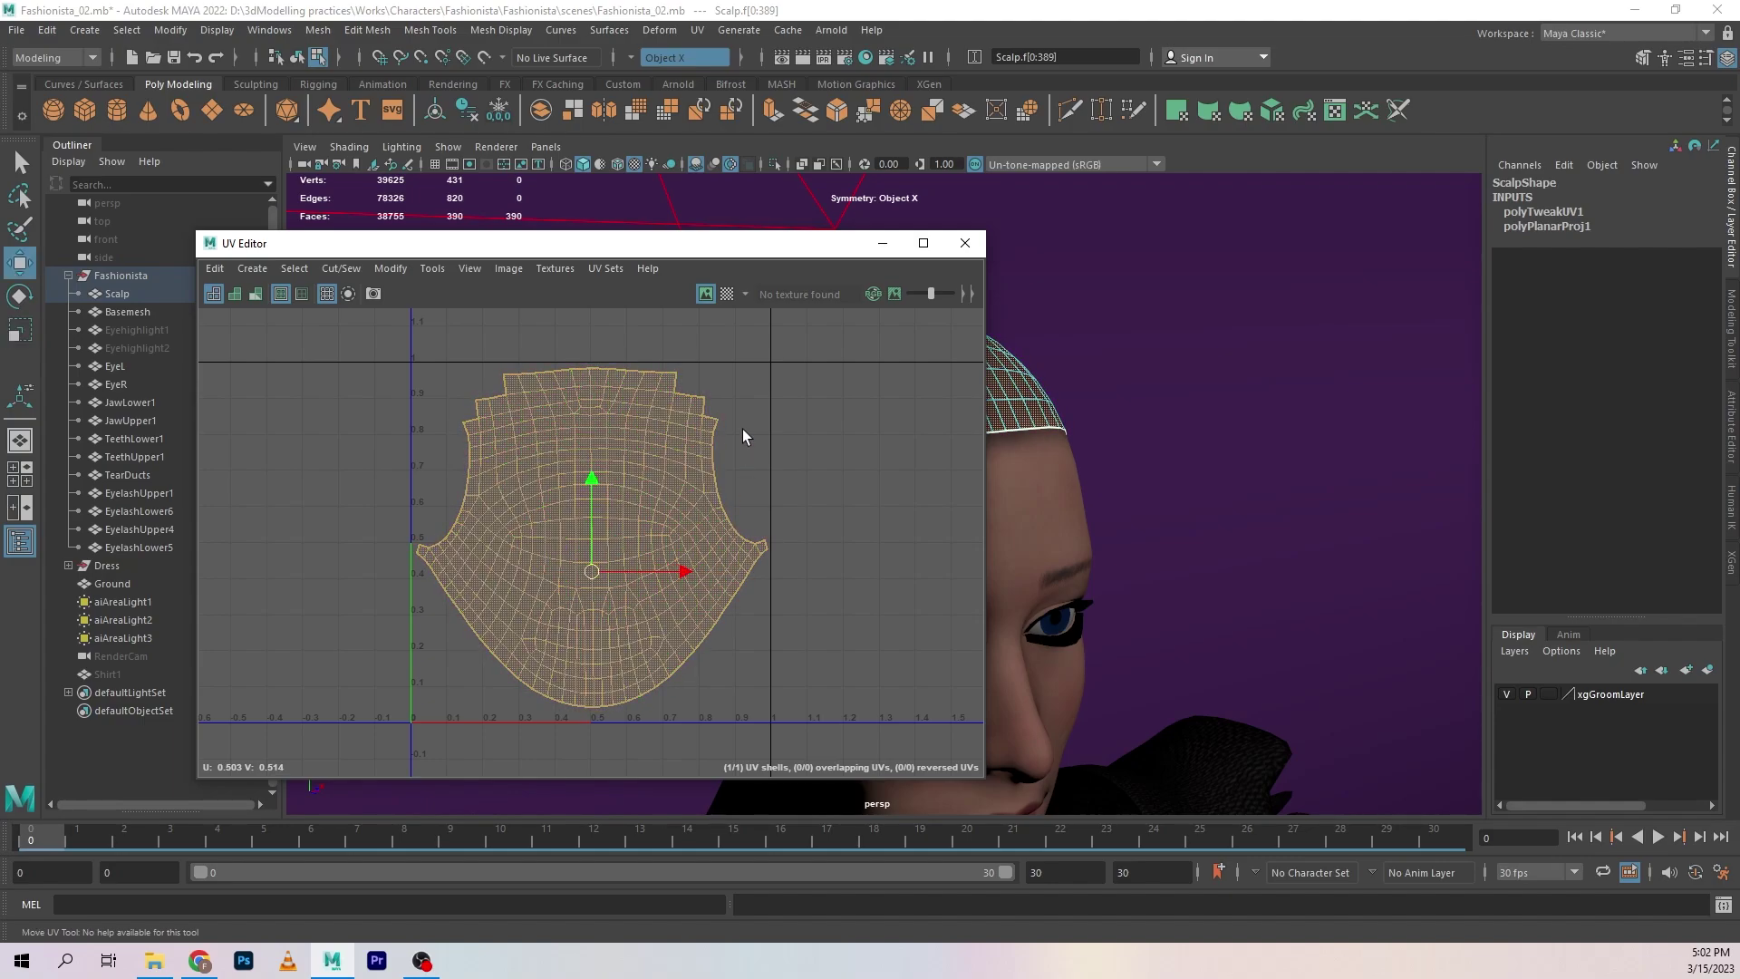
right_click(664, 420)
left_click(744, 418)
left_click(835, 439)
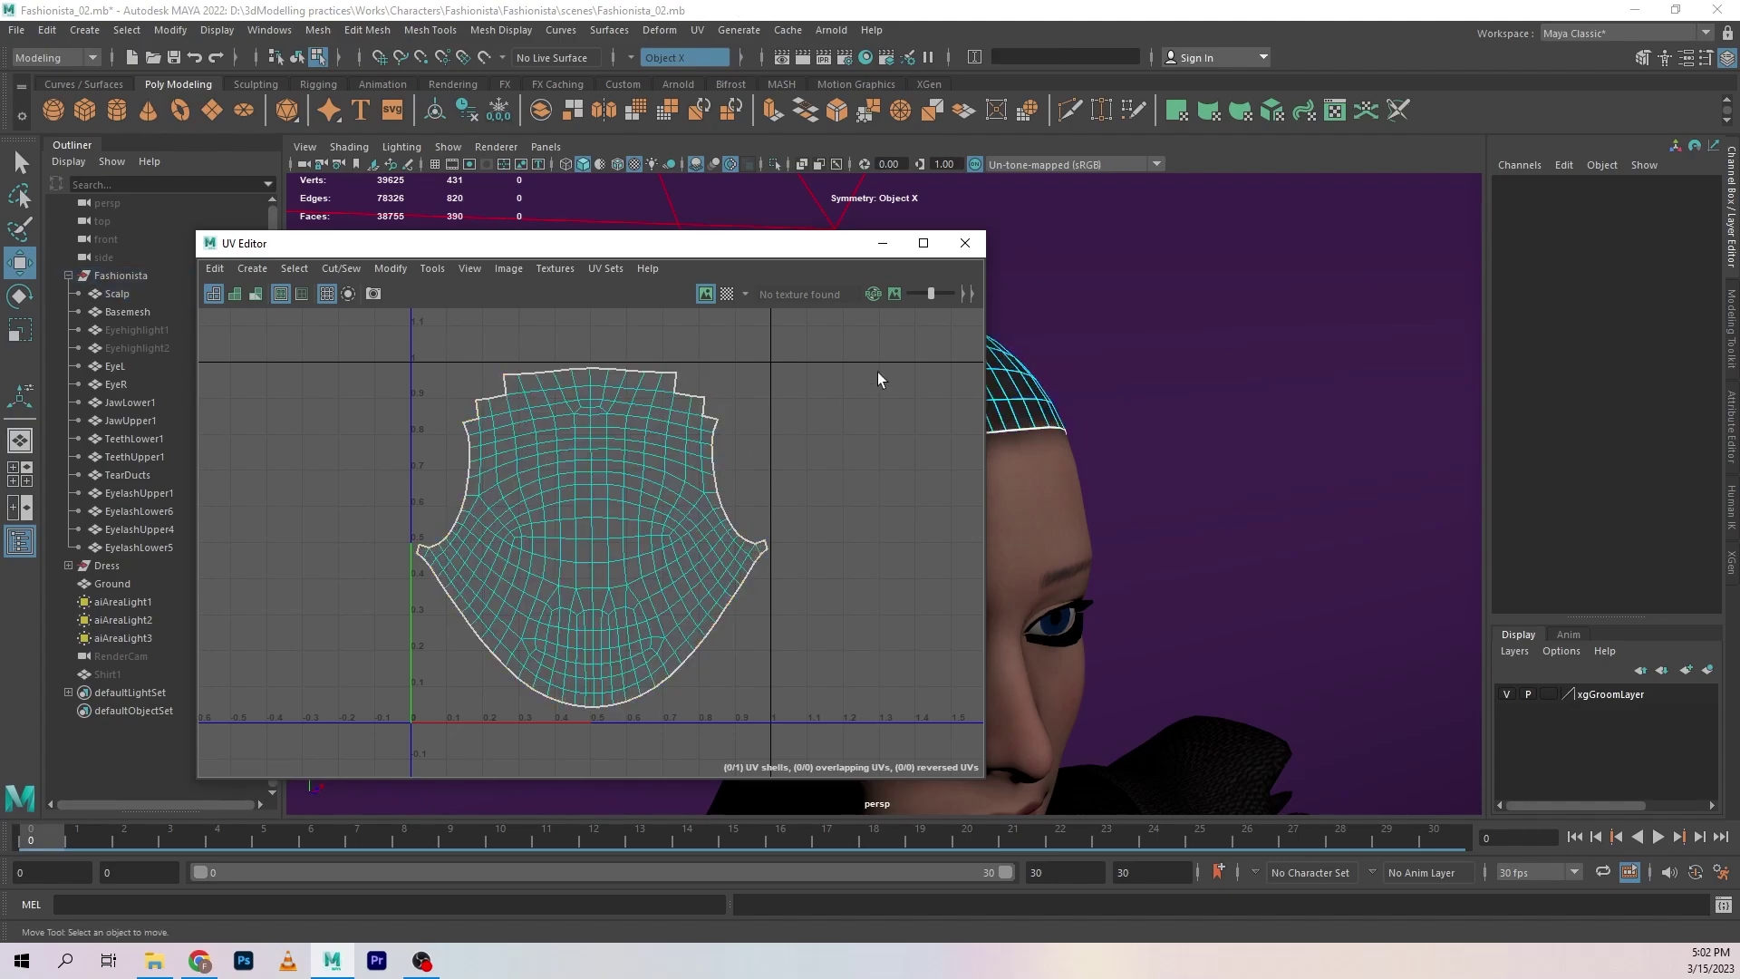
left_click(965, 242)
Return the Scalp mesh to Object Mode and delete its construction history.
right_click(947, 372)
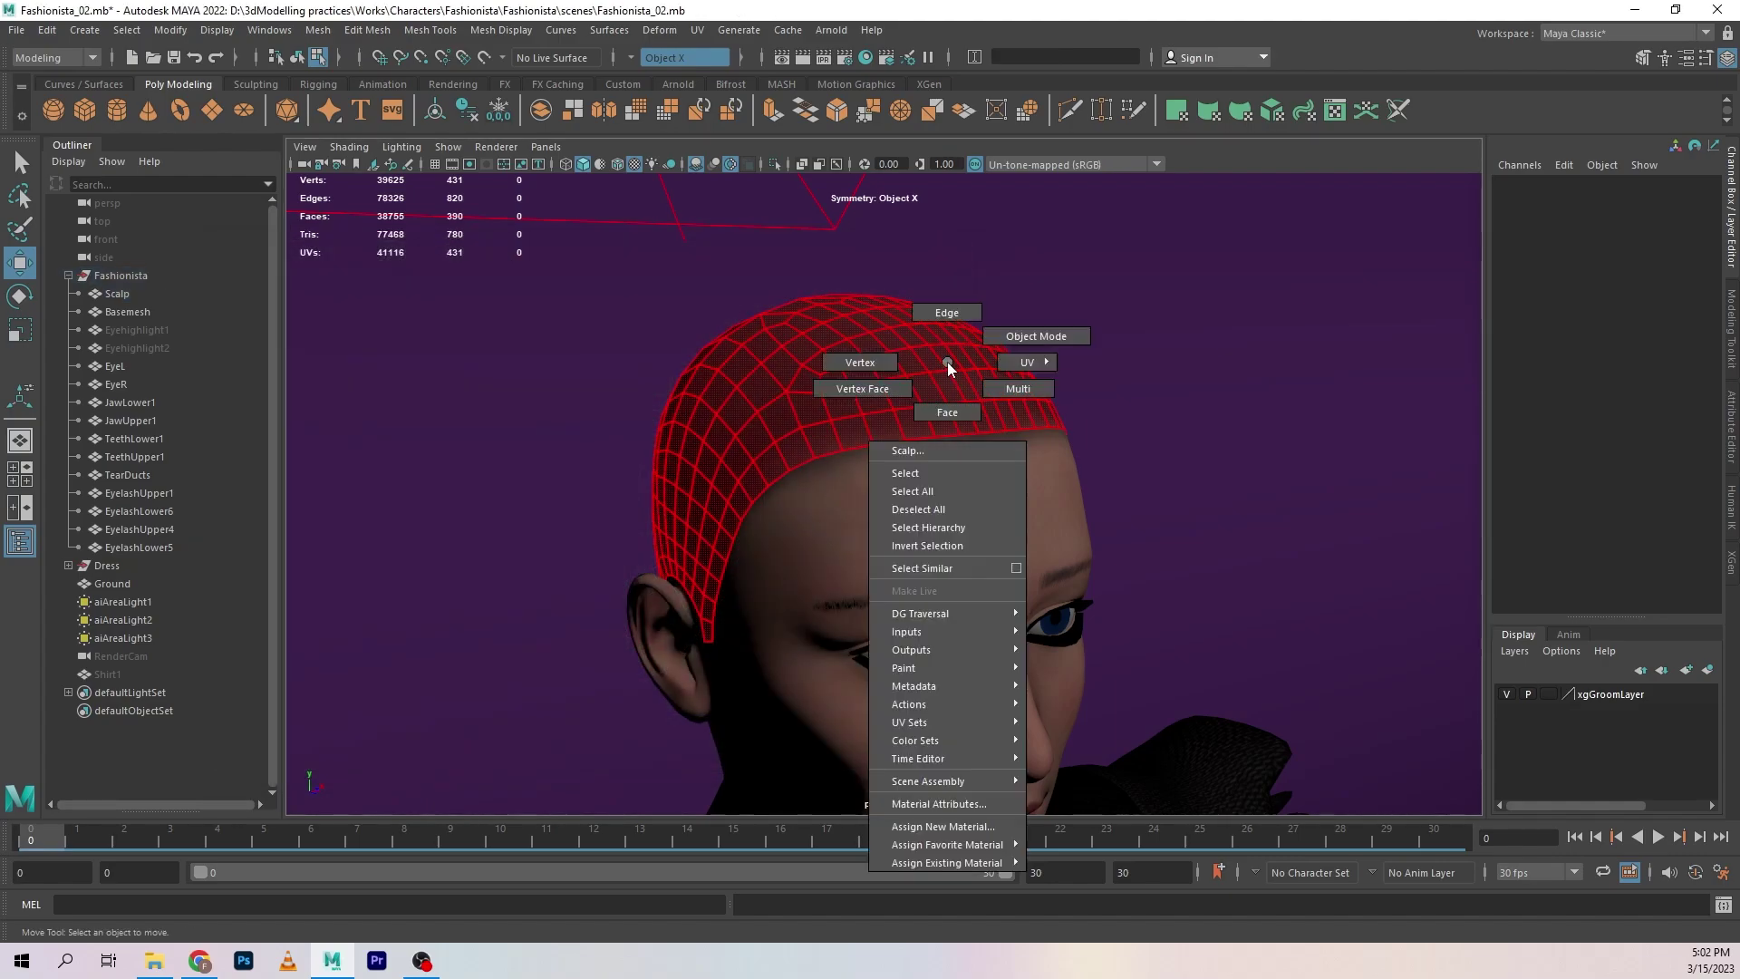
left_click(1033, 335)
left_click(473, 113)
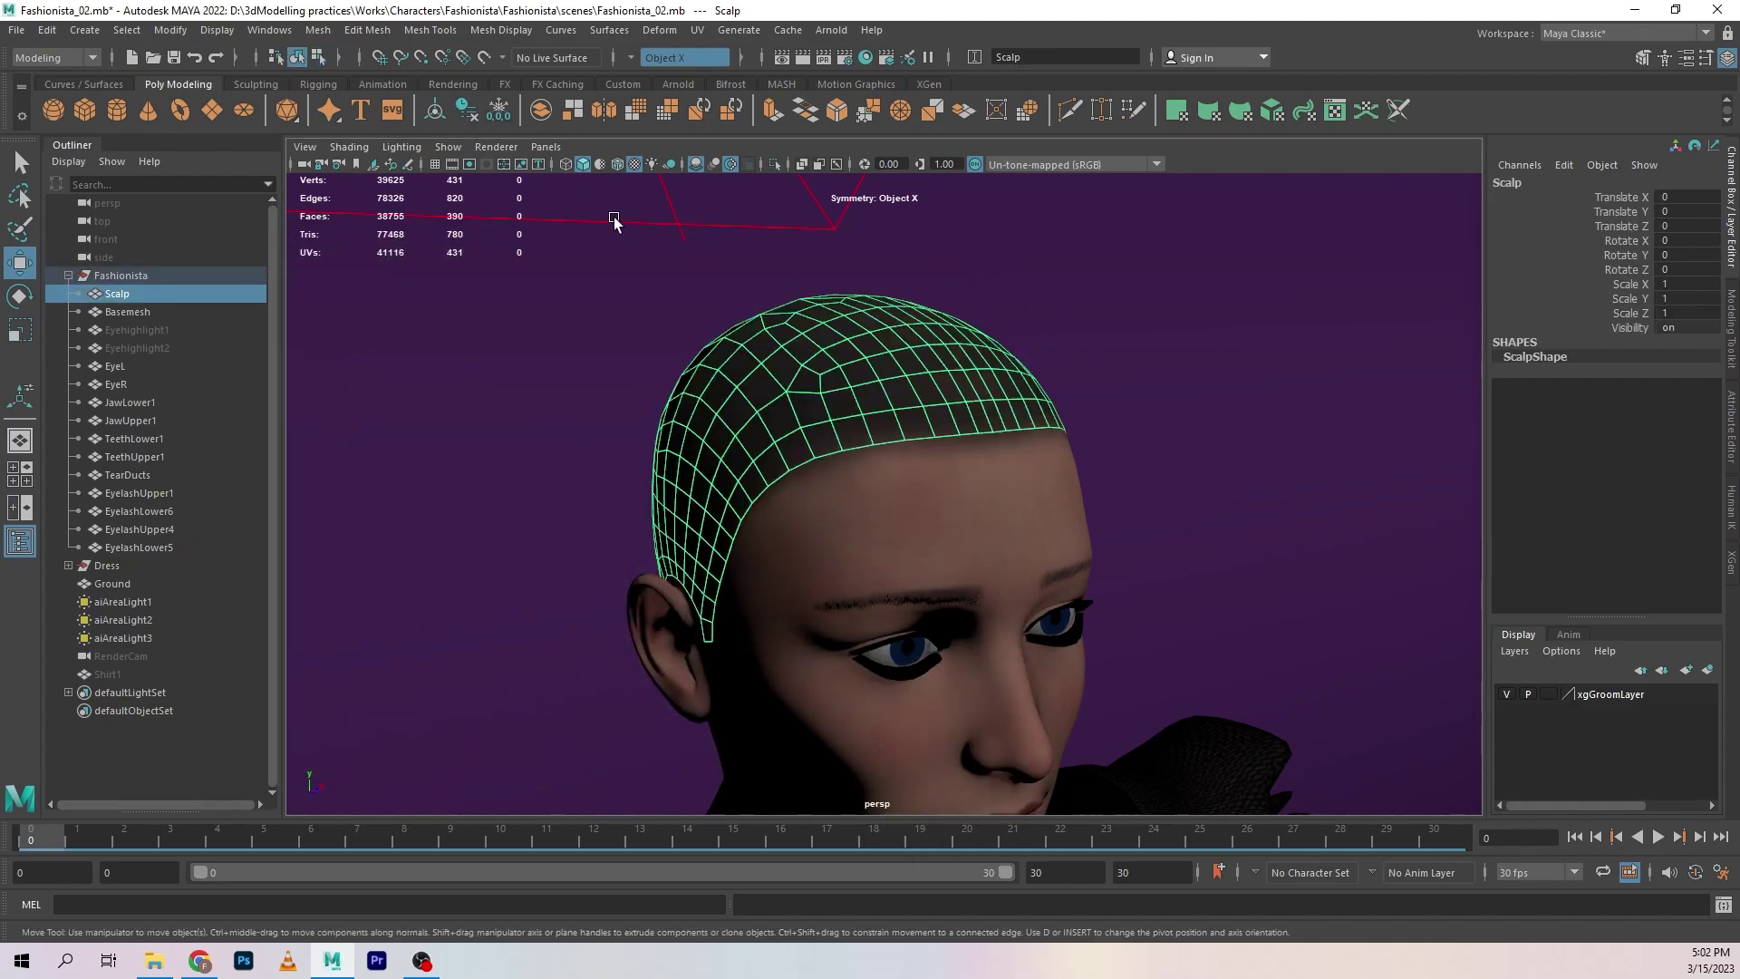
left_click_drag(844, 415, 969, 410, "alt")
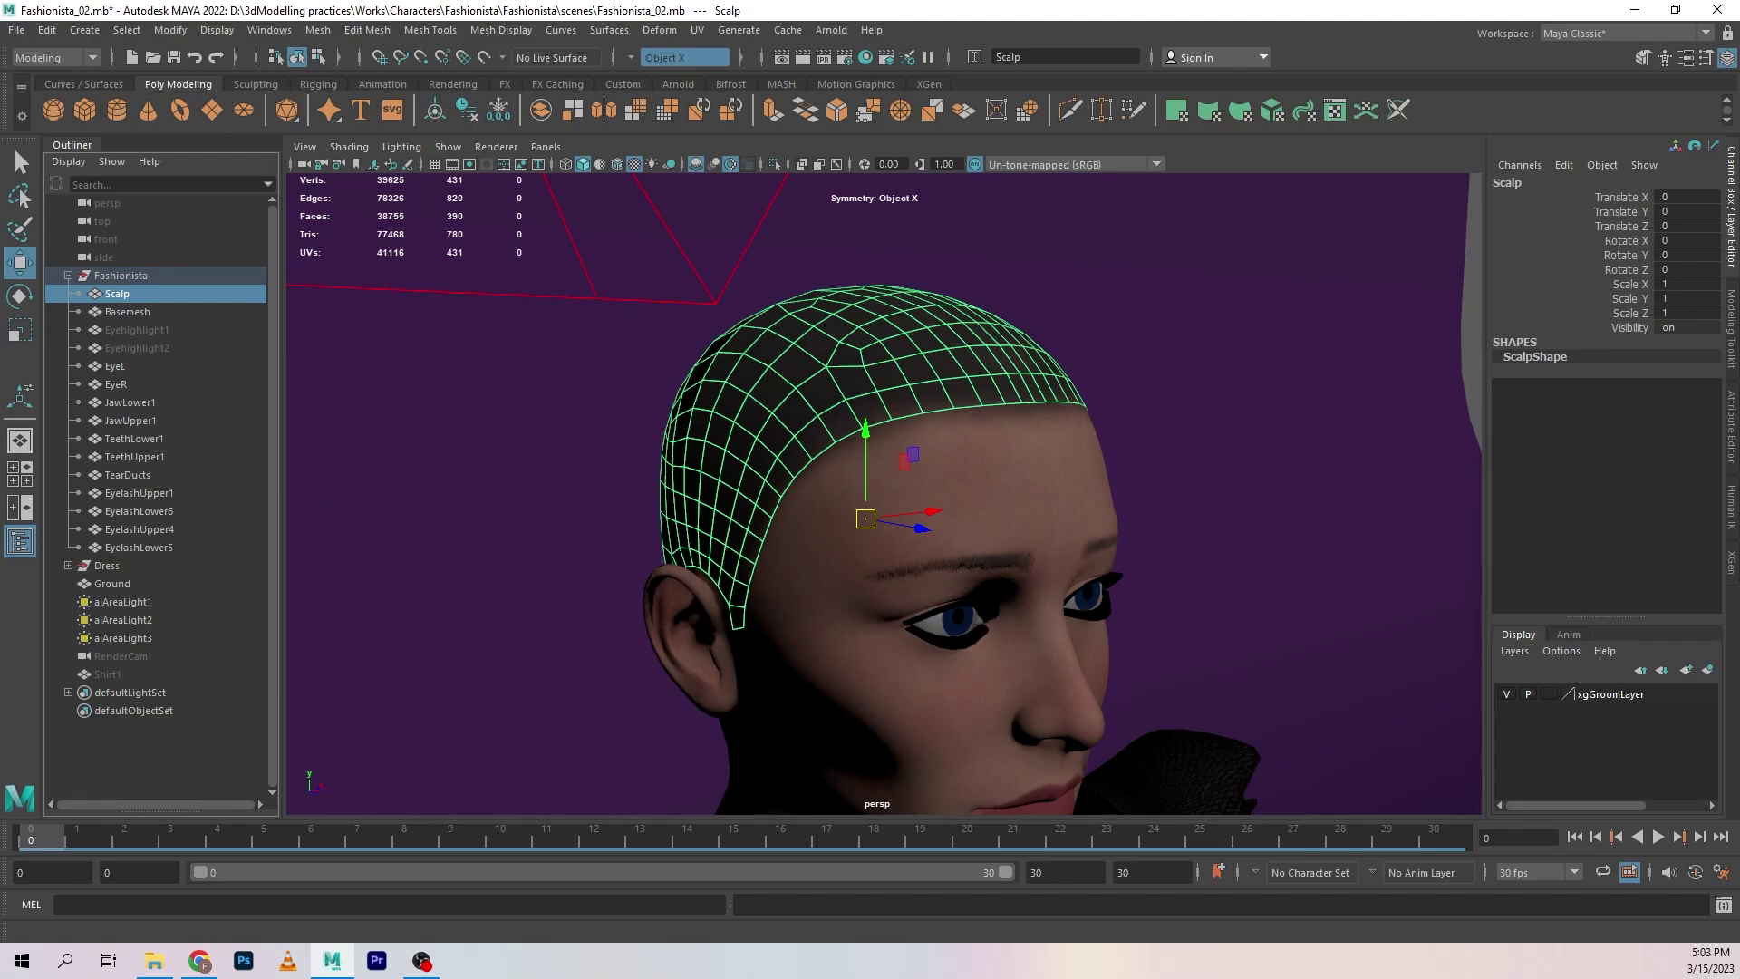
Show the XGen tool set and relocate its Convert Primitives to Polygons tool to the end of the row.
left_click(929, 85)
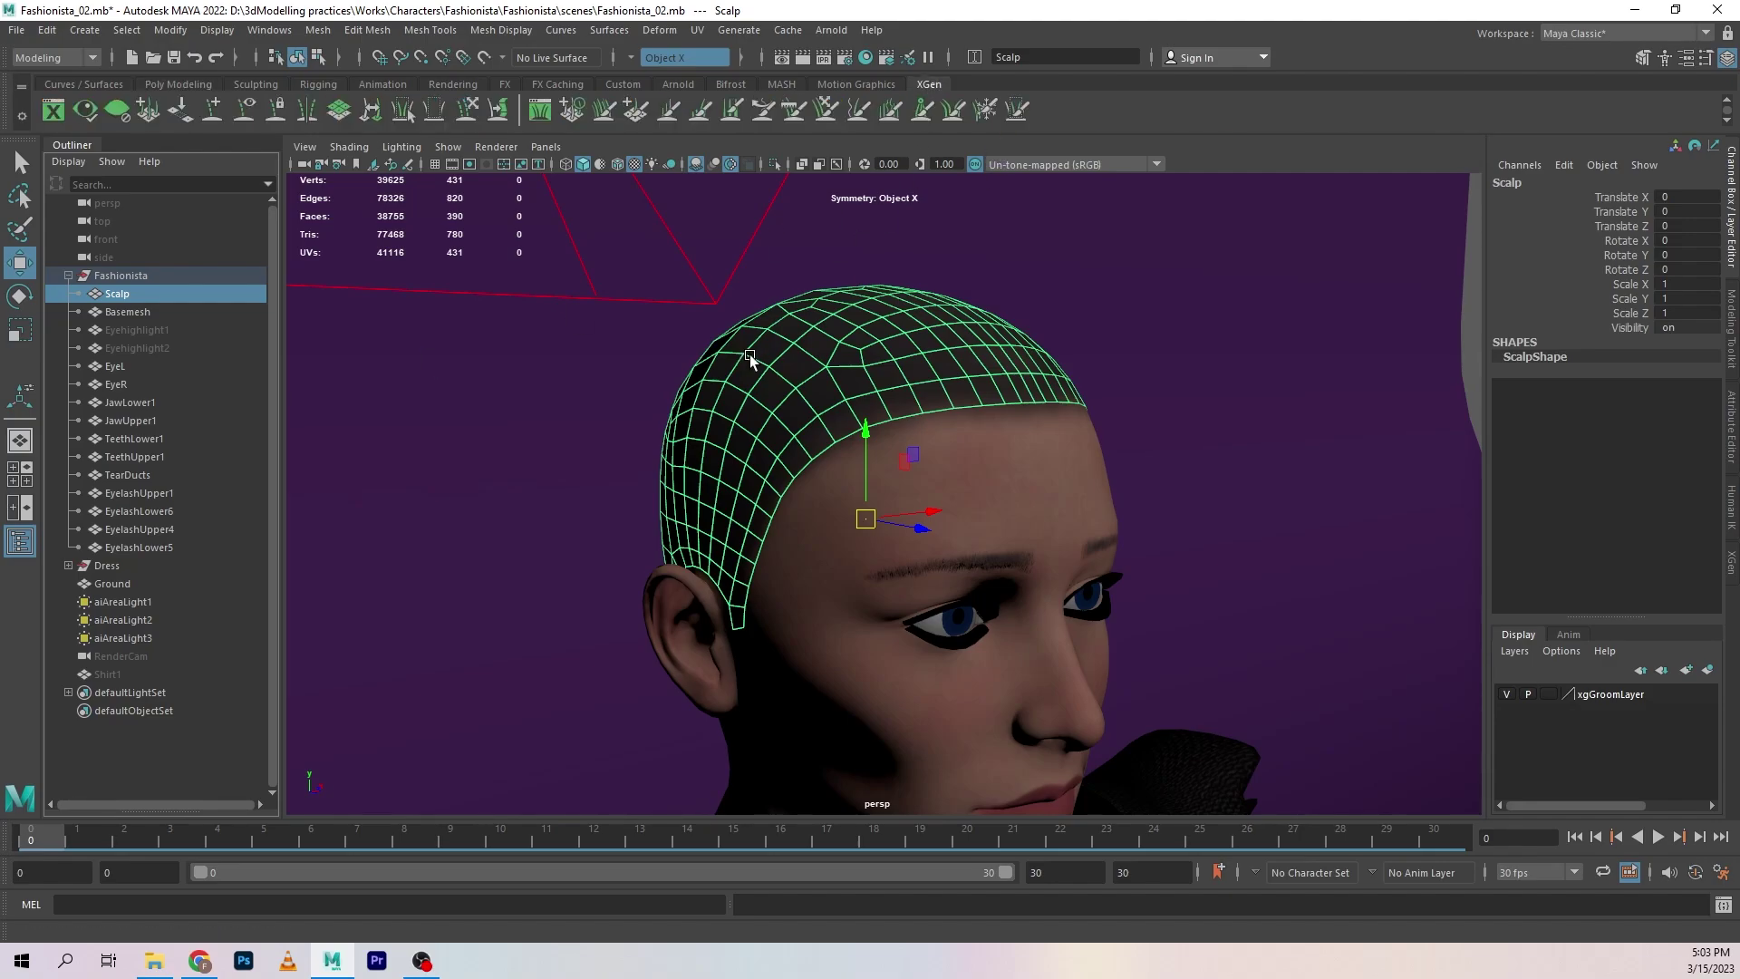
left_click(497, 111)
middle_click_drag(1053, 111, 1054, 110)
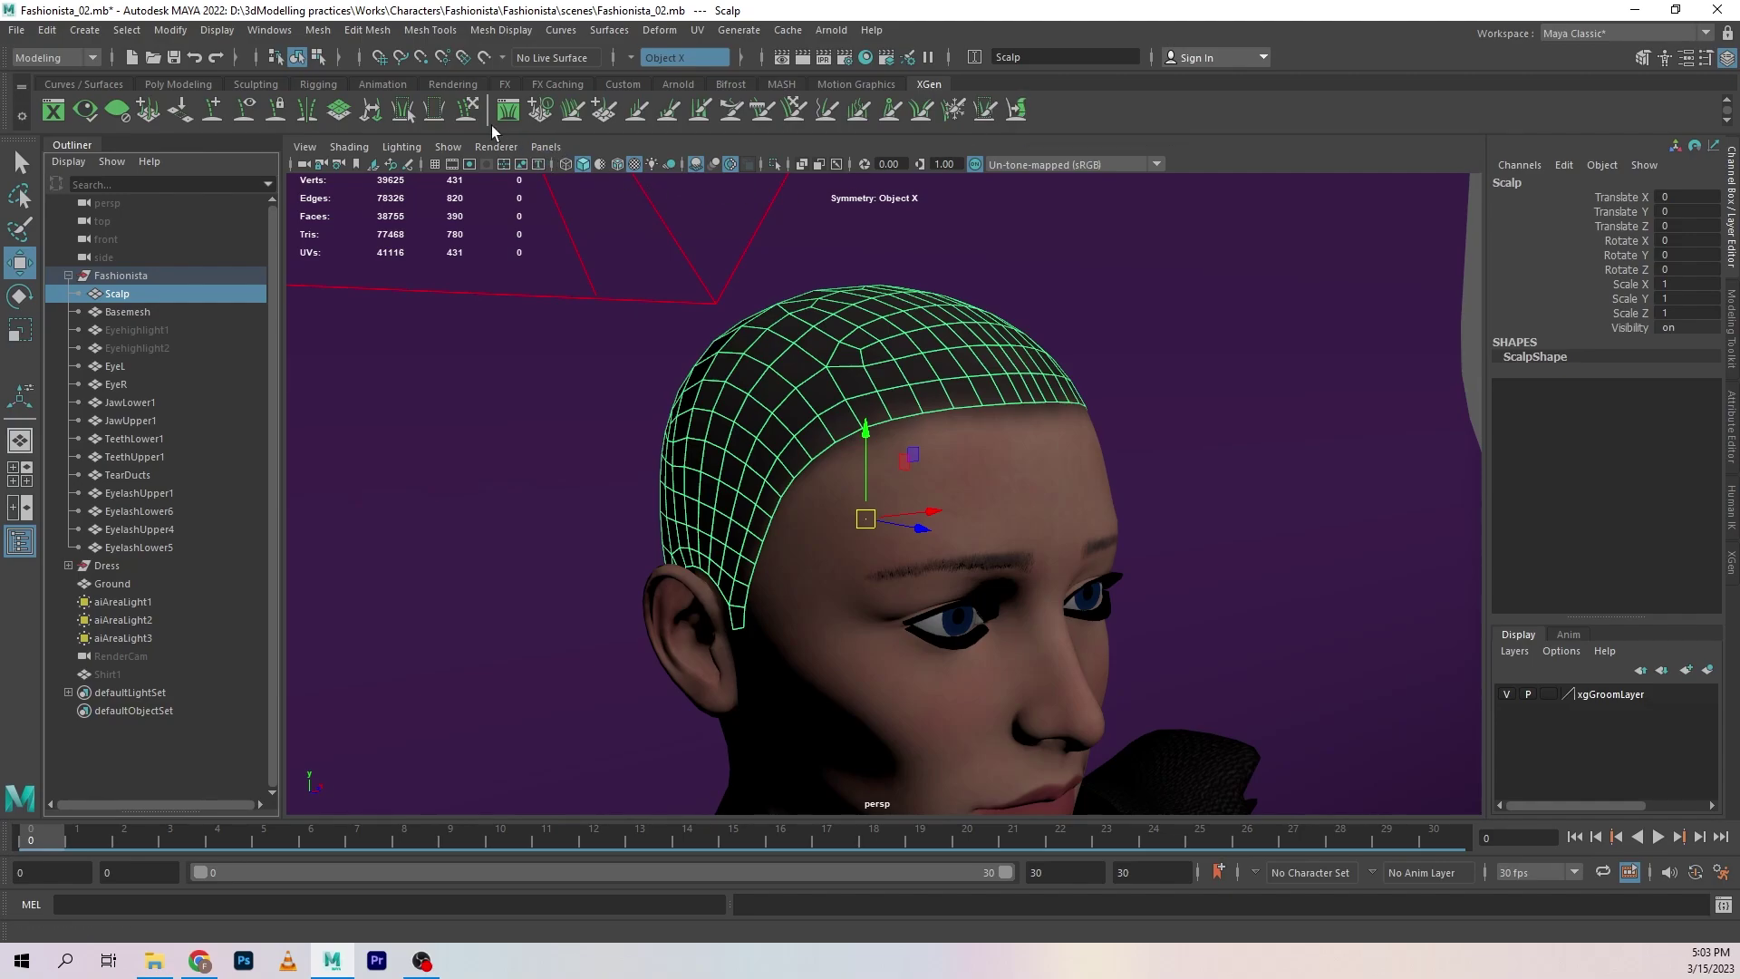